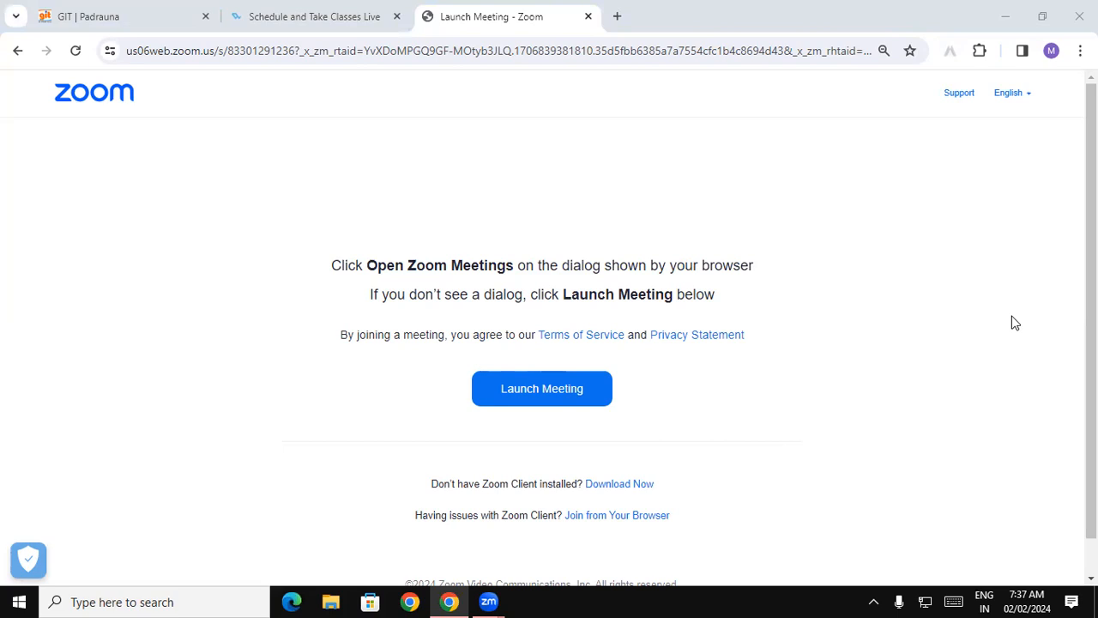
# Launch TallyPrime and continue in Educational Mode
pyautogui.click(1003, 16)
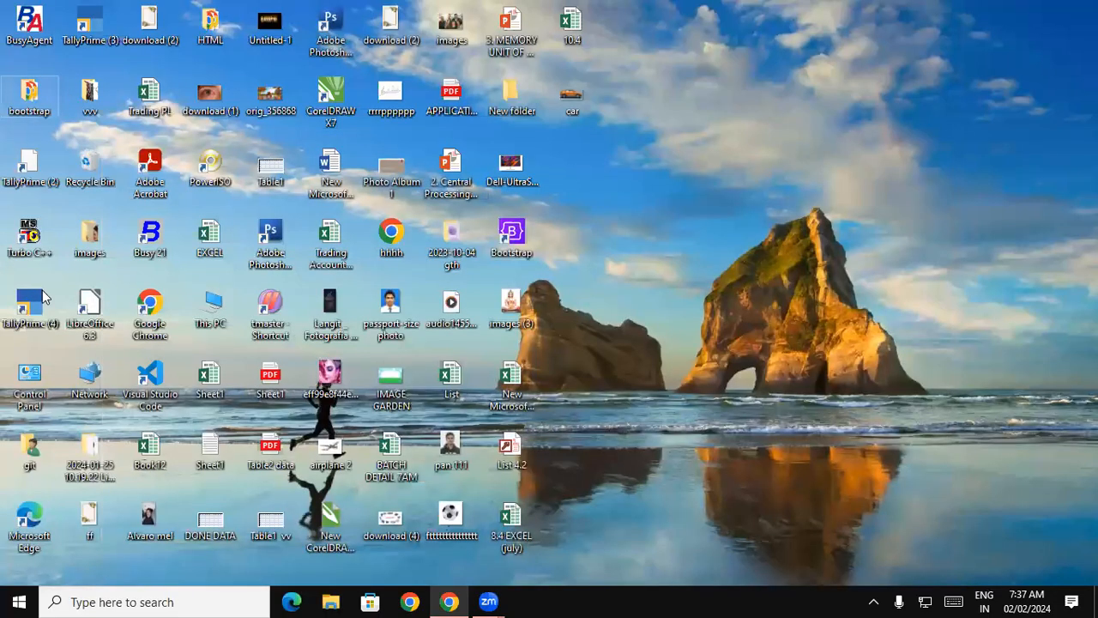
pyautogui.doubleClick(37, 296)
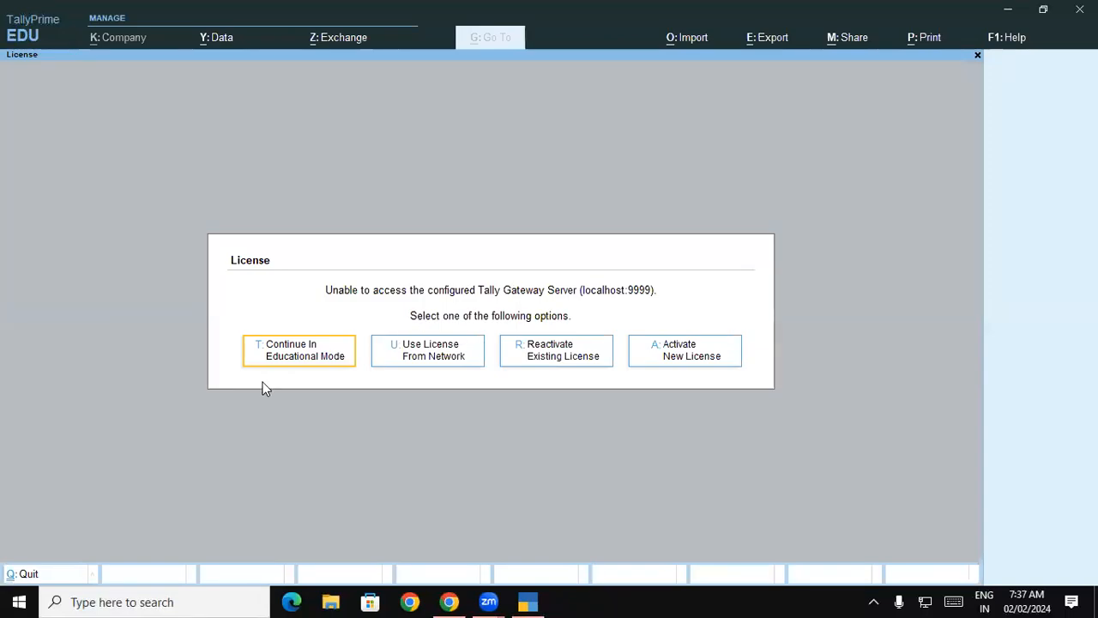
pyautogui.click(302, 363)
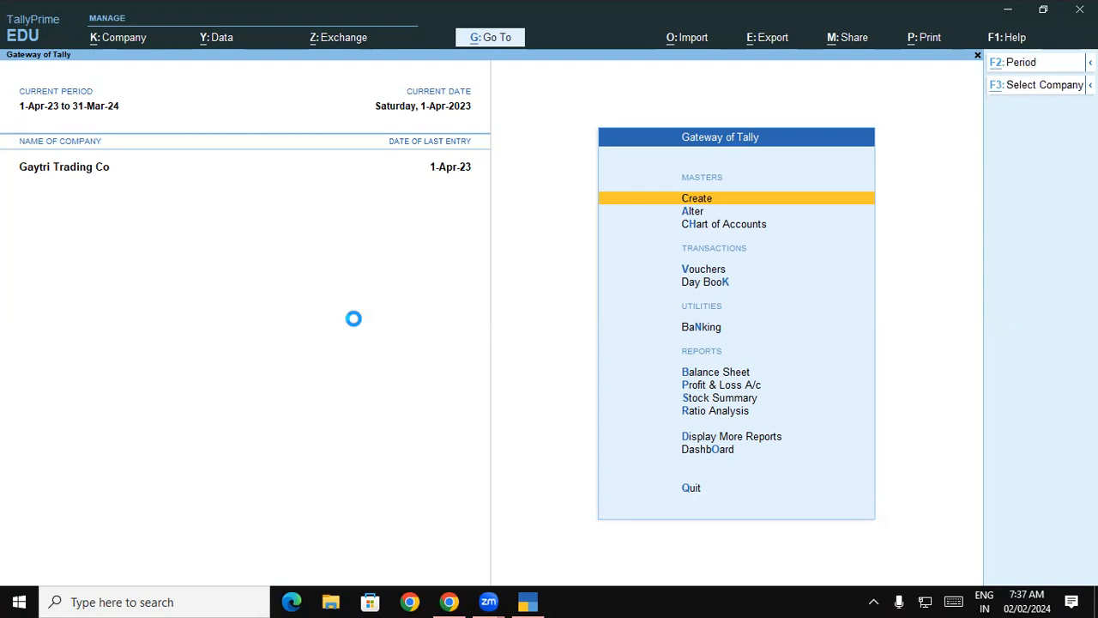
# Load the company Gayatri Moters Pvt Ltd from the 7.4tds folder on drive D
pyautogui.press('F3')
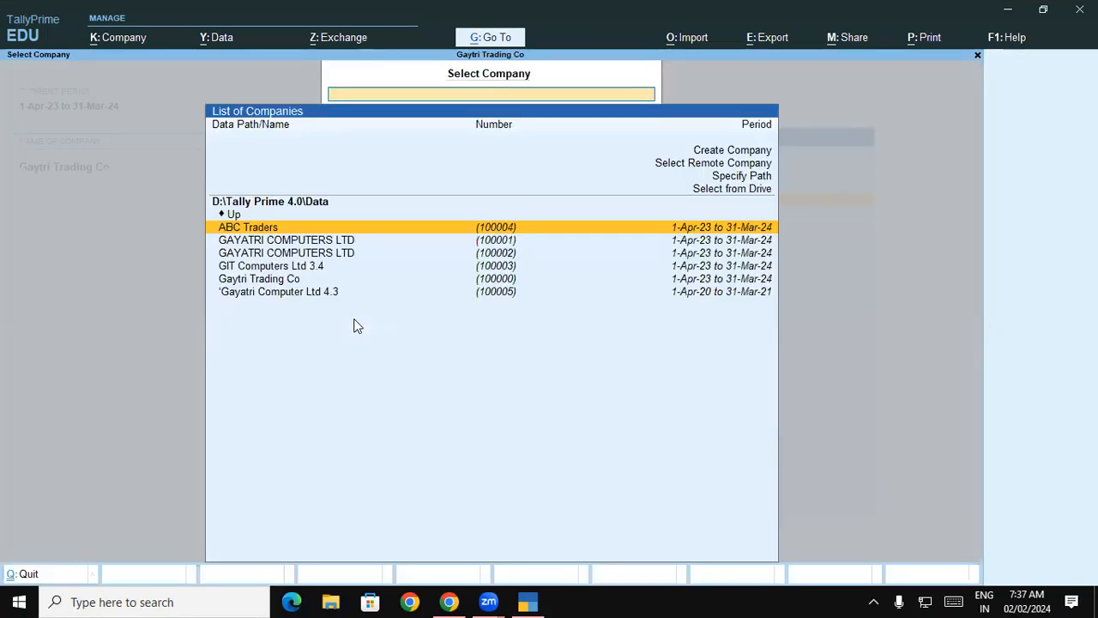
pyautogui.press('Up')
pyautogui.press('Up')
pyautogui.press('Up')
pyautogui.press('Return')
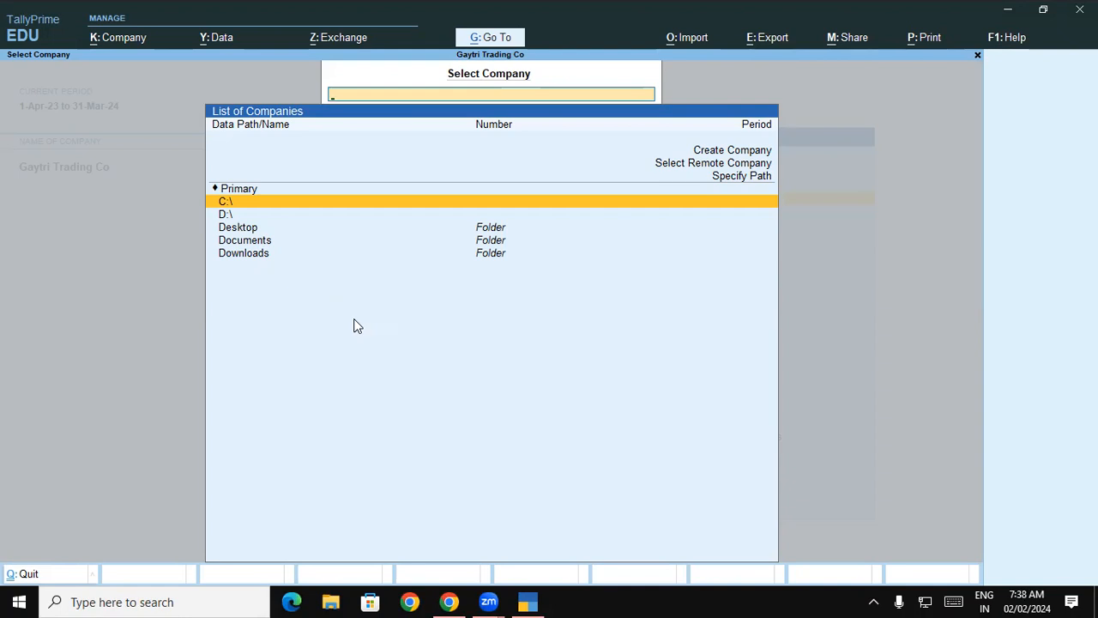
pyautogui.press('Down')
pyautogui.press('Return')
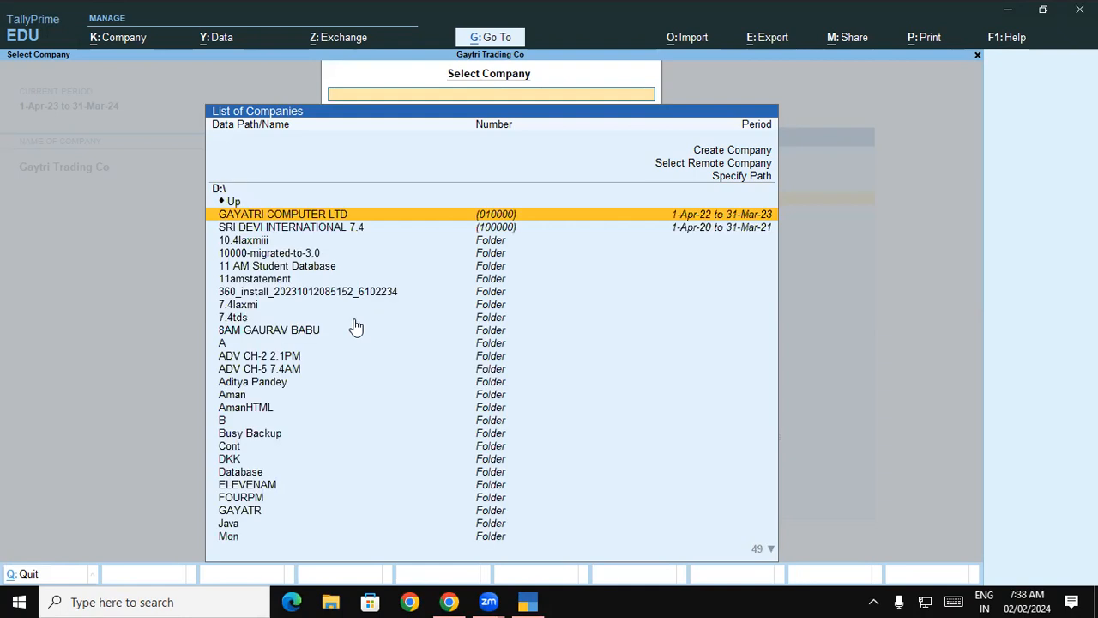
pyautogui.write('tds')
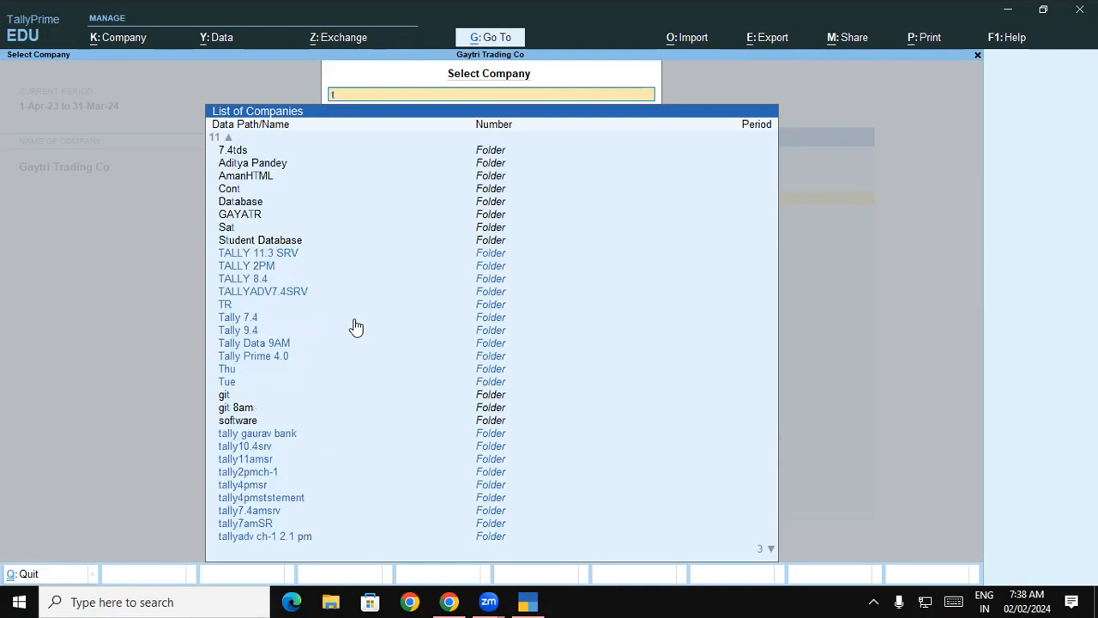
pyautogui.press('Return')
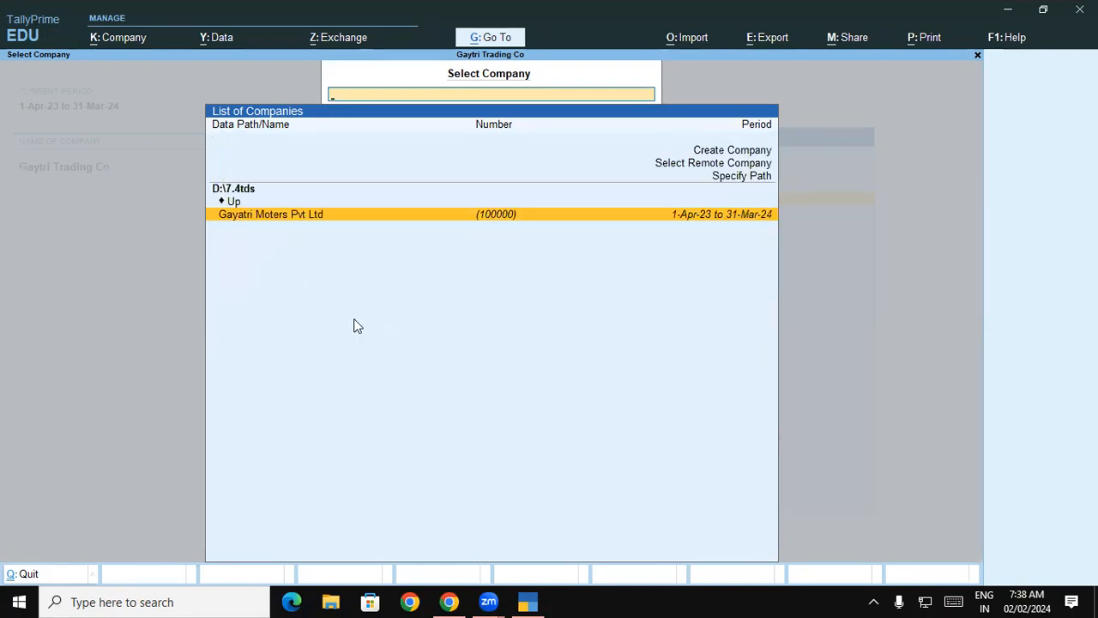
pyautogui.press('Return')
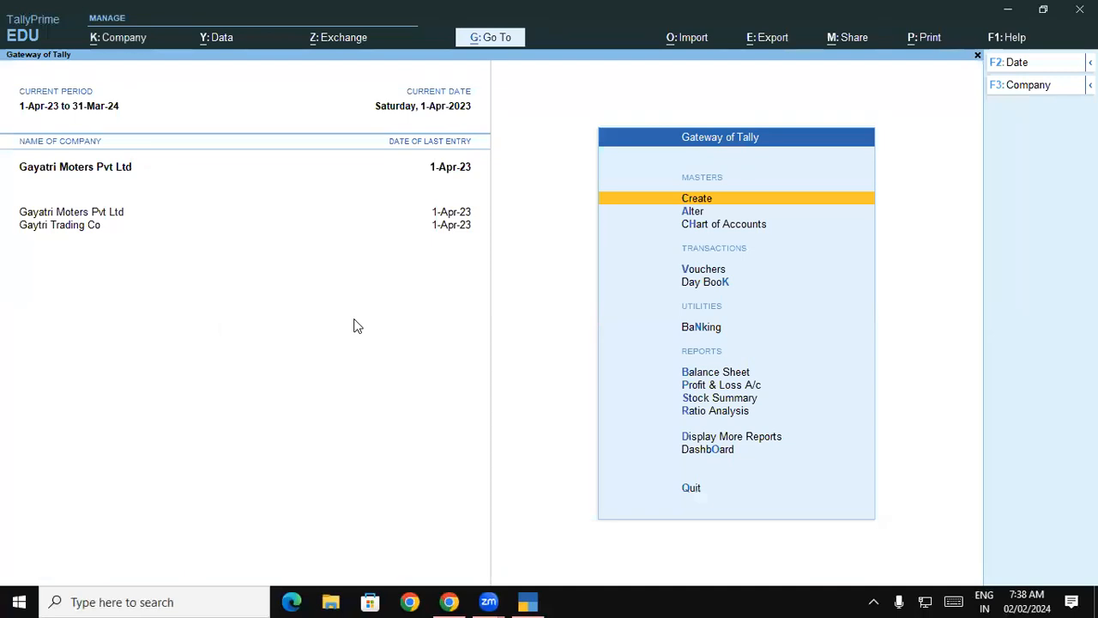
# Start a new TDS Nature of Payments master and name it "TDS on Rent of Building"
pyautogui.press('Return')
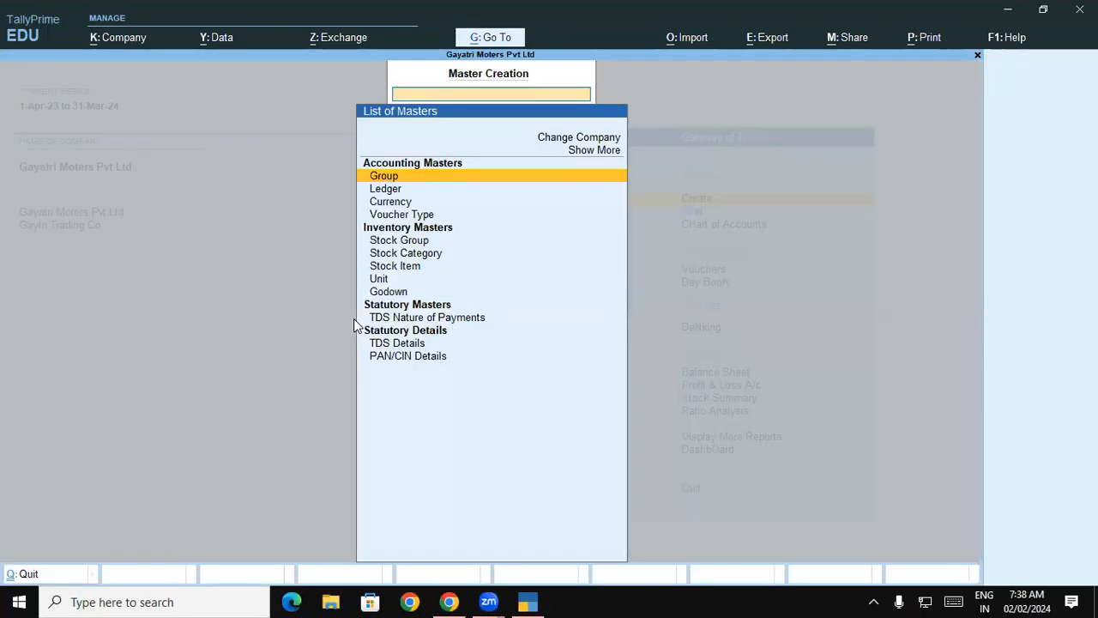
pyautogui.press('Down')
pyautogui.press('Down')
pyautogui.press('Down')
pyautogui.press('Down')
pyautogui.press('Down')
pyautogui.press('Down')
pyautogui.press('Down')
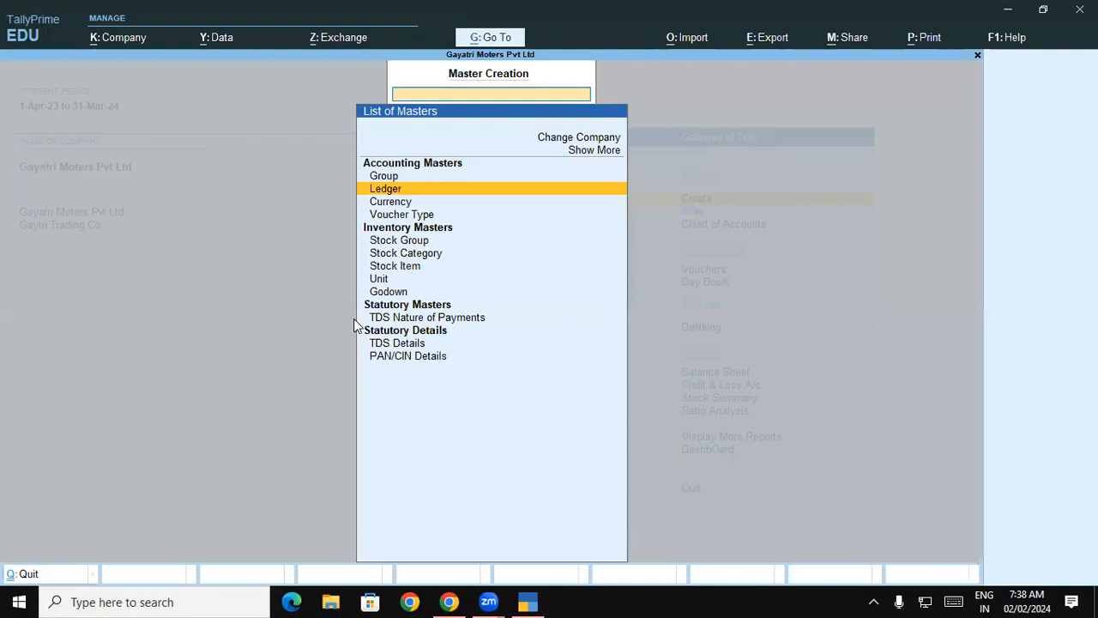
pyautogui.press('Down')
pyautogui.press('Down')
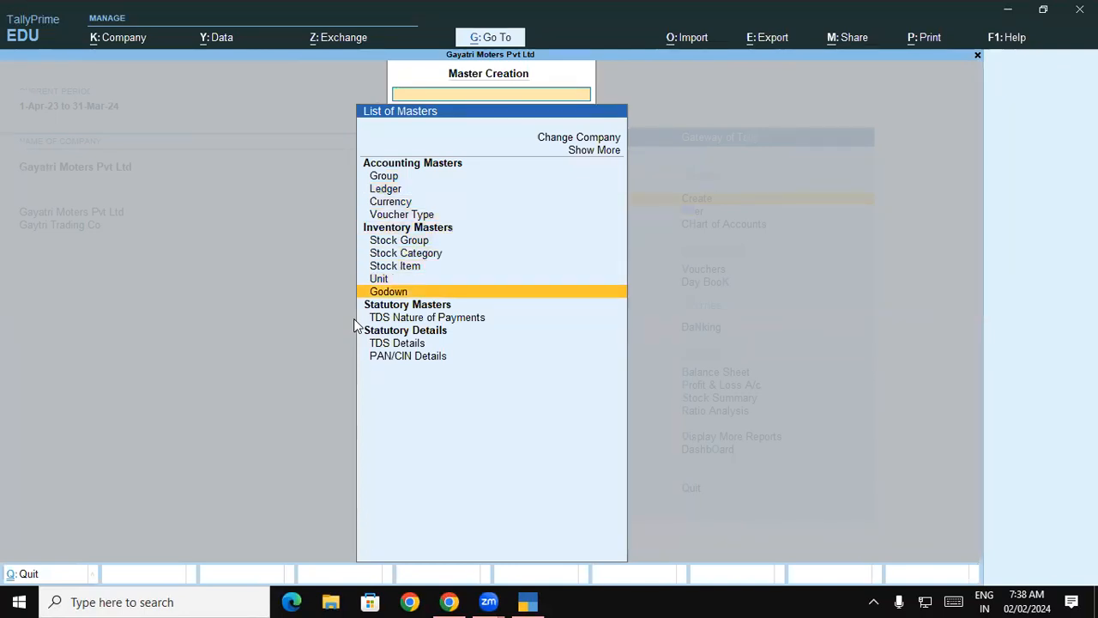
pyautogui.press('Return')
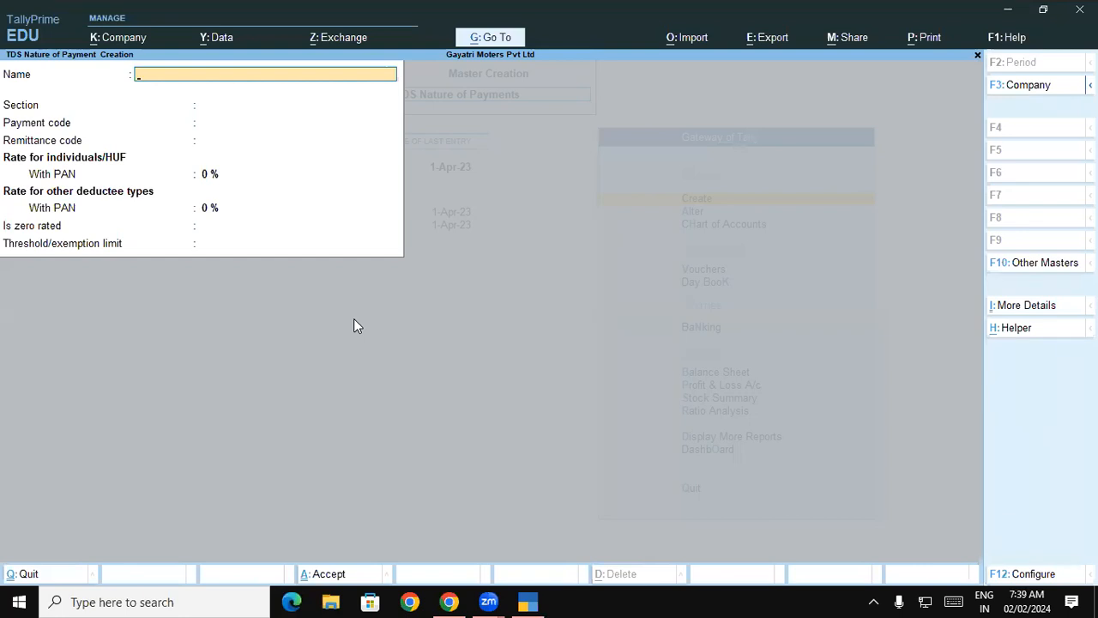
pyautogui.write('TDS')
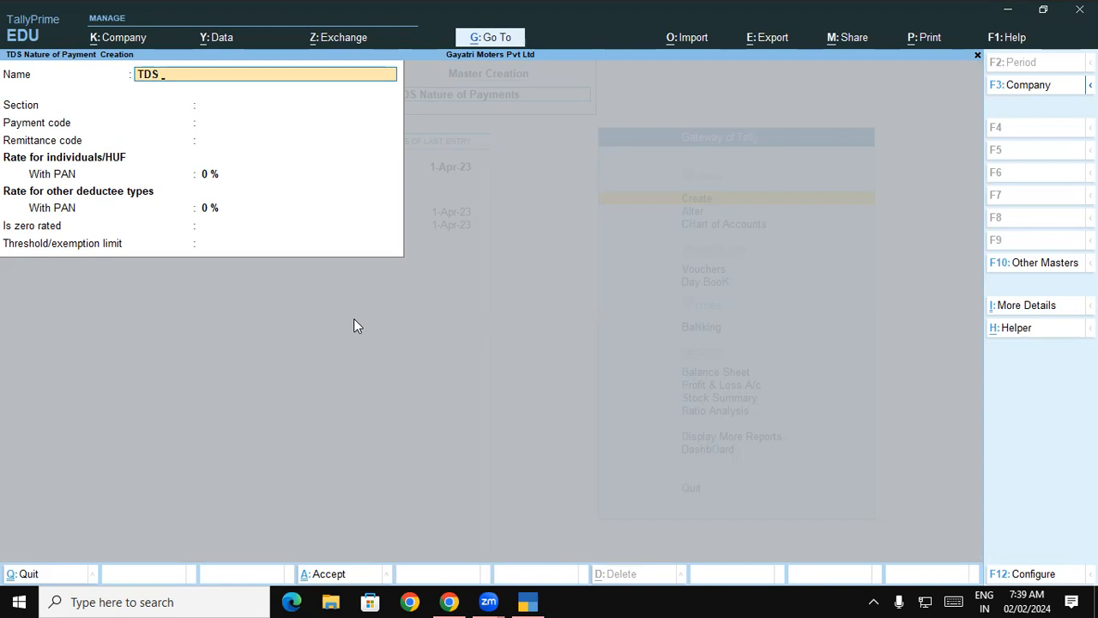
pyautogui.write(' on Rent of Building')
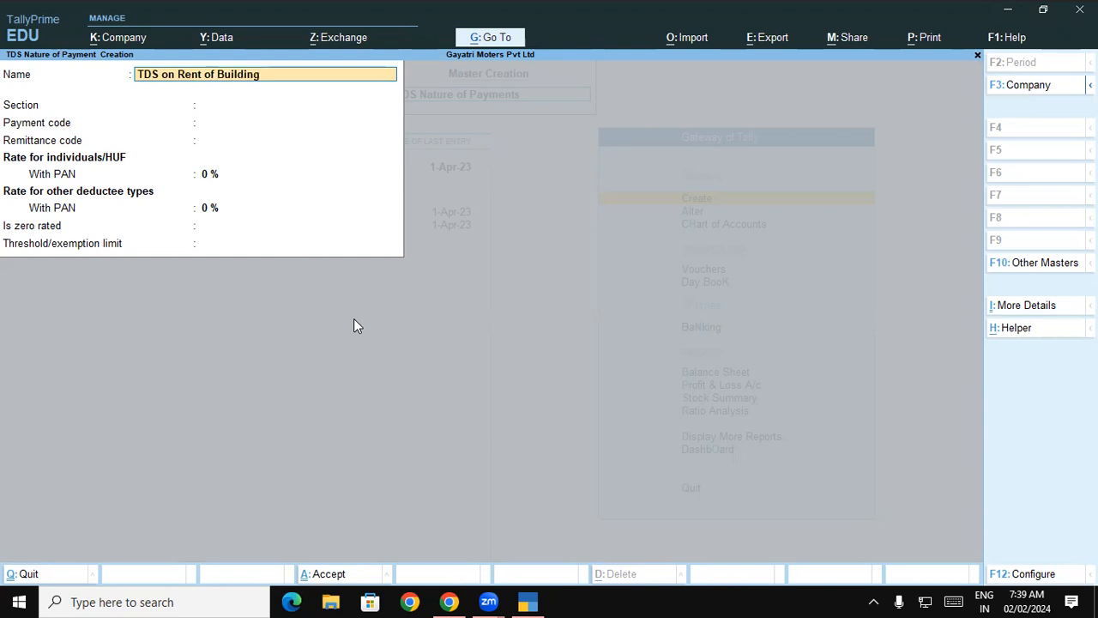
pyautogui.press('Return')
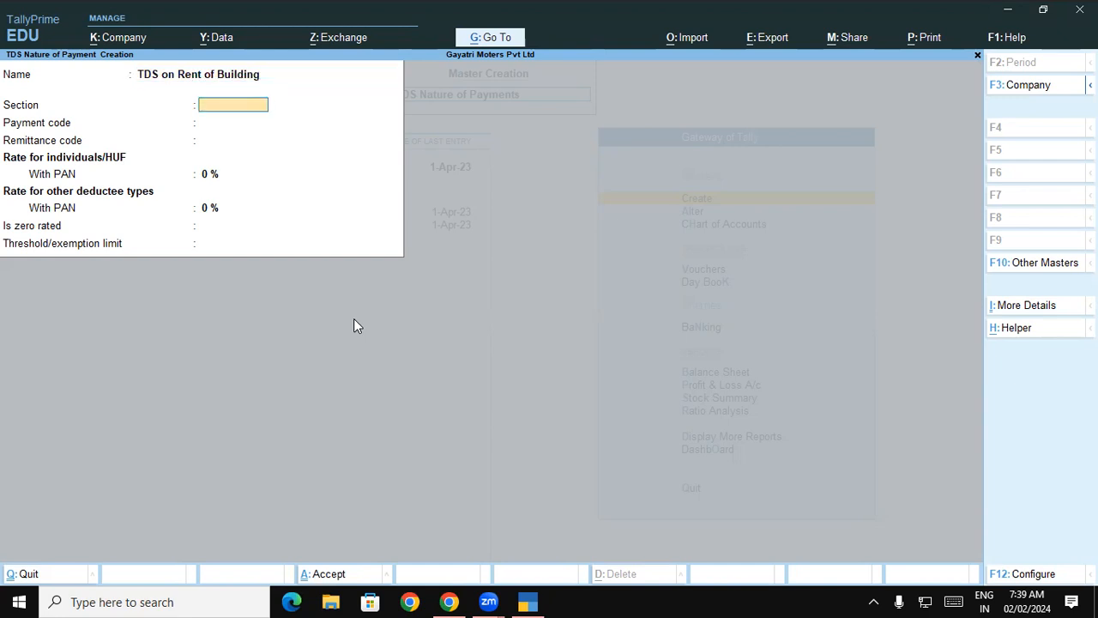
# Set section 194J, payment code 94J, both With PAN rates to 10% and the threshold limit to 240000, and save the nature of payment
pyautogui.write('194J')
pyautogui.press('Return')
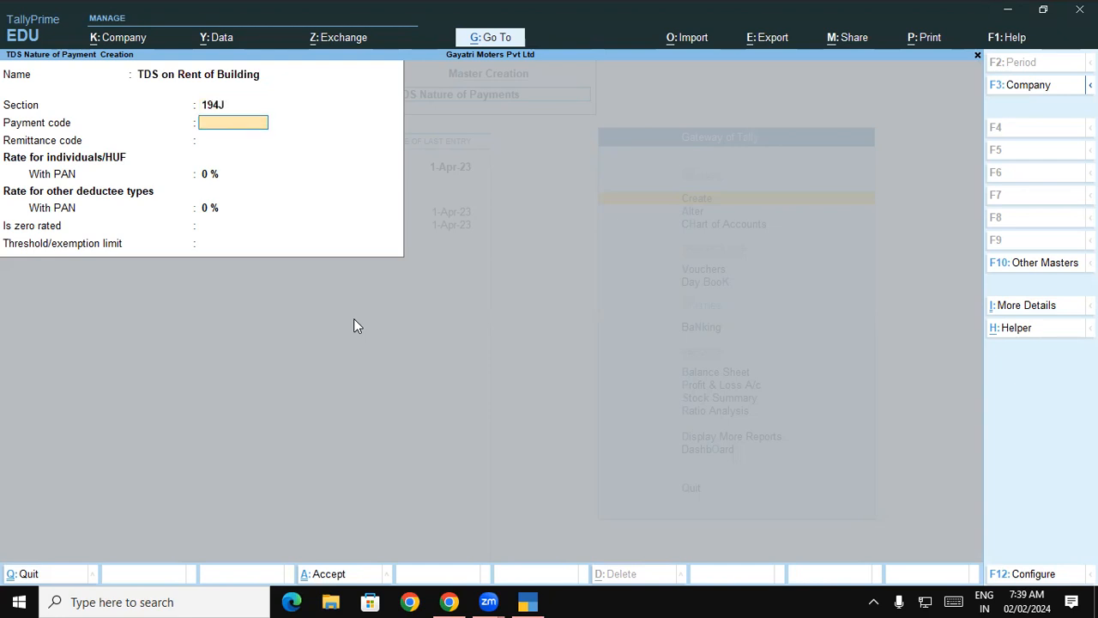
pyautogui.write('94J')
pyautogui.press('Return')
pyautogui.press('Return')
pyautogui.write('10')
pyautogui.press('Return')
pyautogui.press('Return')
pyautogui.write('24000')
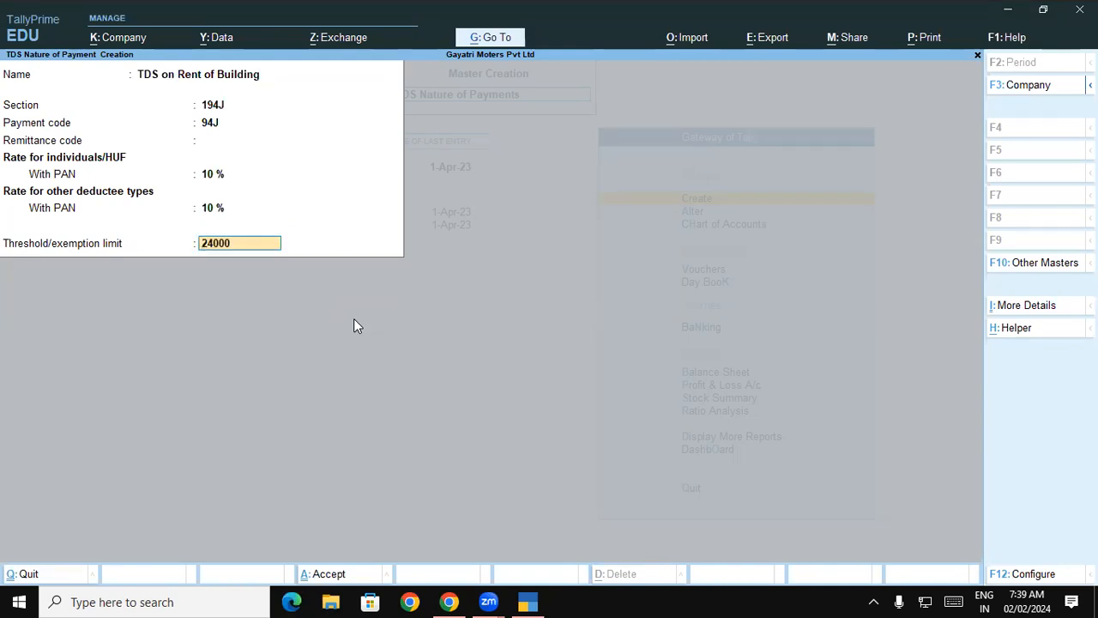
pyautogui.write('0')
pyautogui.press('Return')
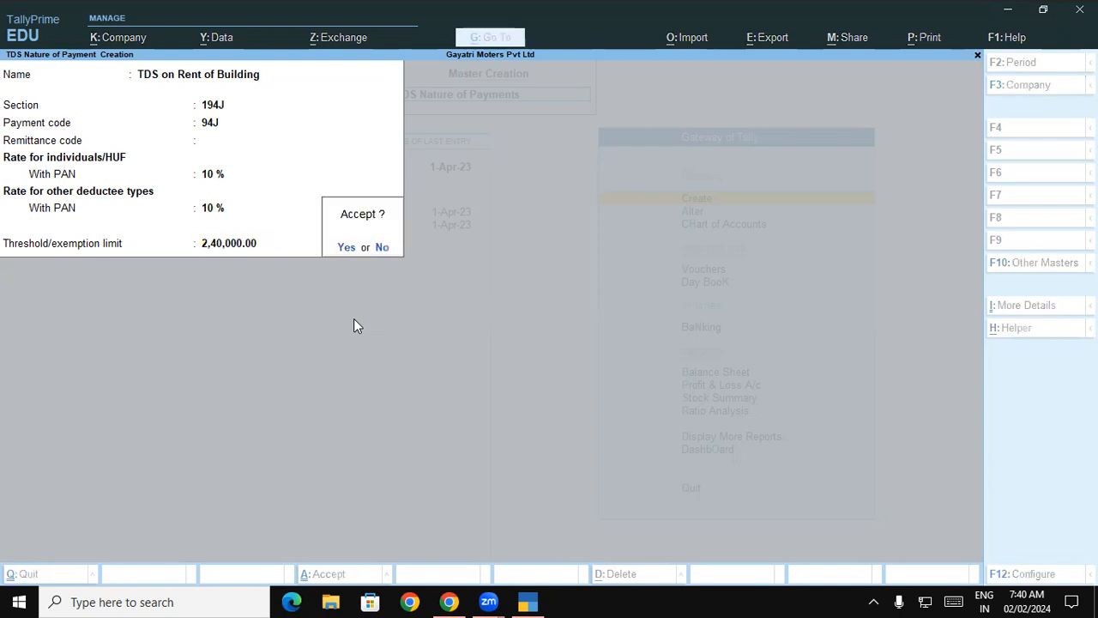
pyautogui.press('Return')
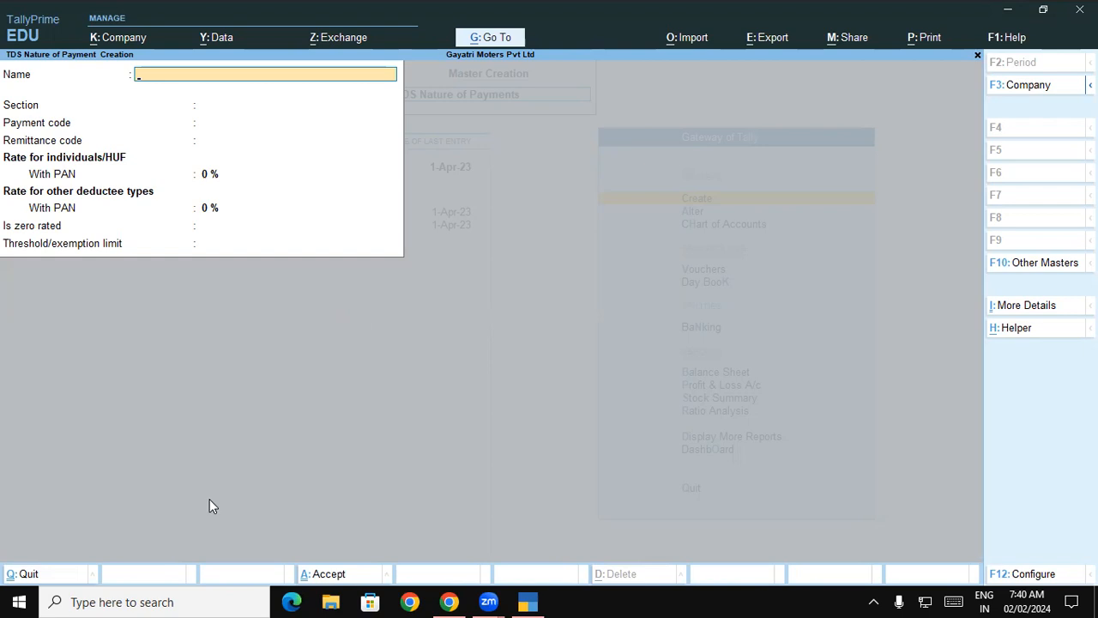
pyautogui.press('Escape')
pyautogui.press('Return')
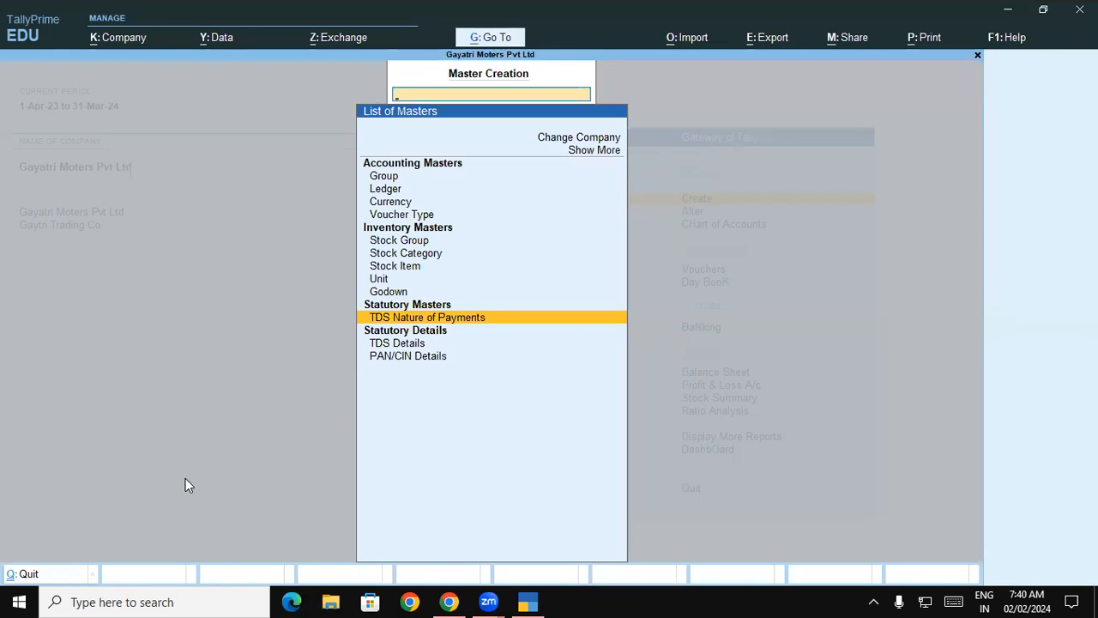
# Open the creation form for a new ledger master
pyautogui.press('Up')
pyautogui.press('Up')
pyautogui.press('Up')
pyautogui.press('Up')
pyautogui.press('Up')
pyautogui.press('Up')
pyautogui.press('Up')
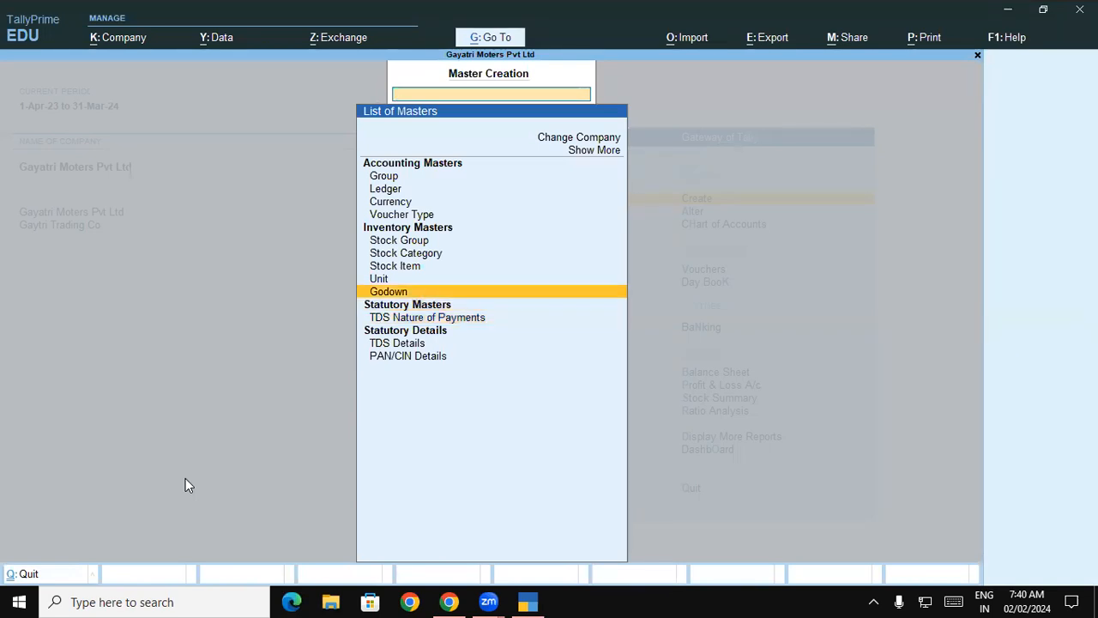
pyautogui.press('Up')
pyautogui.press('Return')
# Try to name the new ledger "Rent of Building"
pyautogui.write('R')
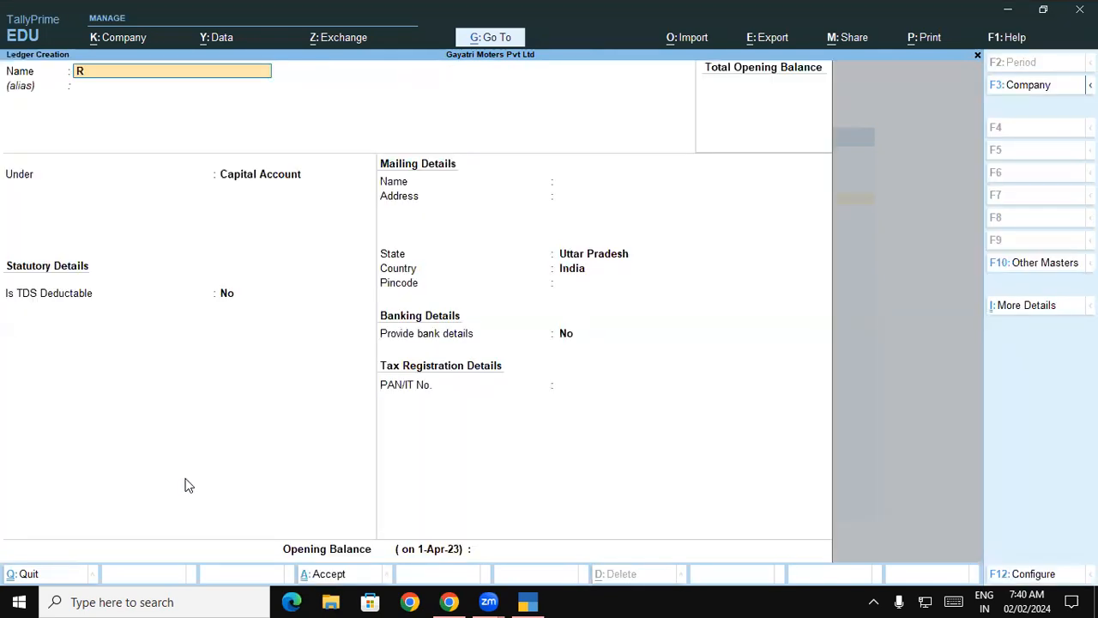
pyautogui.write('ent o')
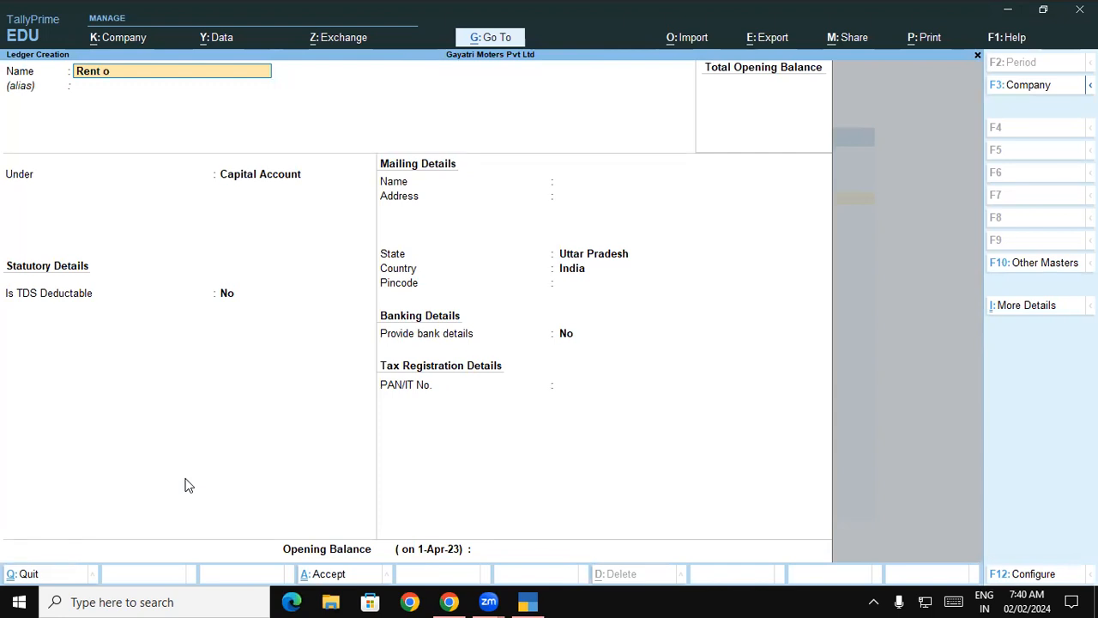
pyautogui.write('f Building')
pyautogui.press('Return')
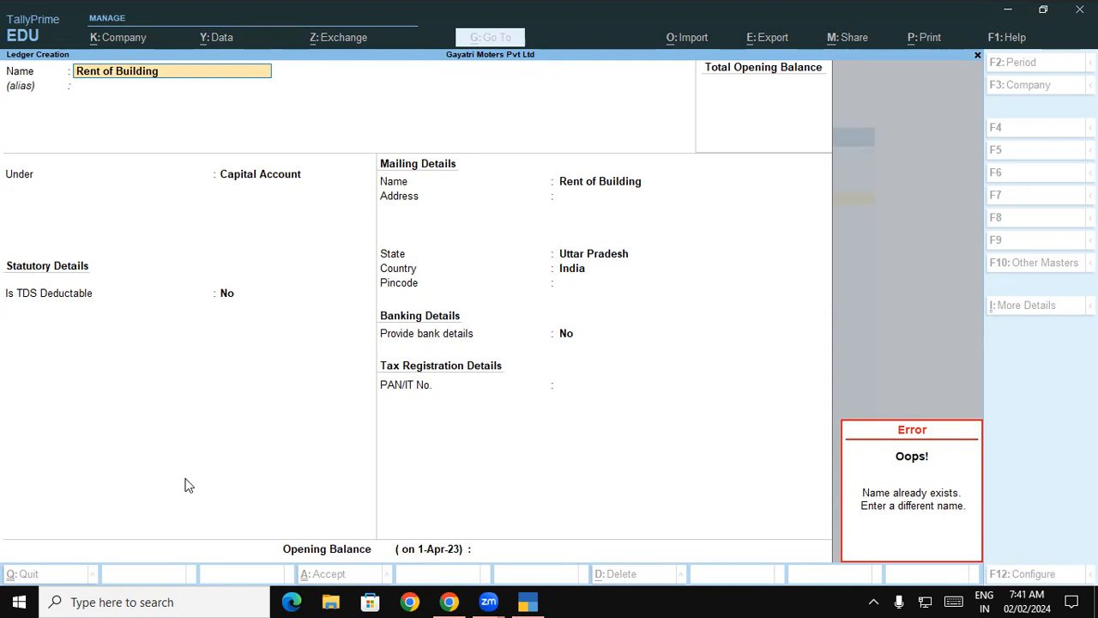
pyautogui.press('Escape')
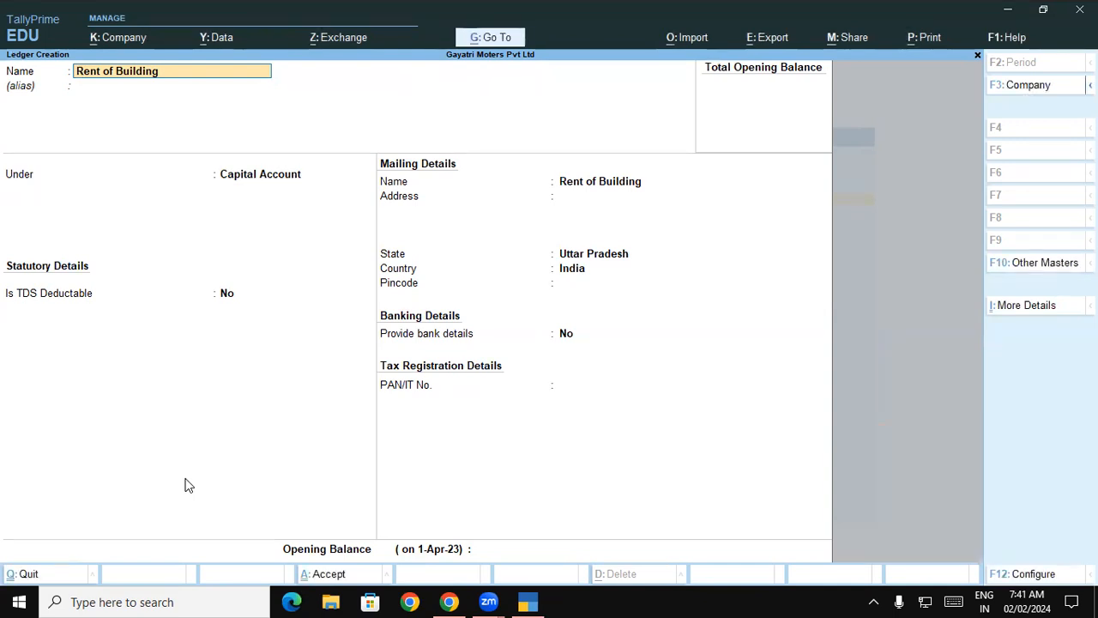
pyautogui.press('BackSpace')
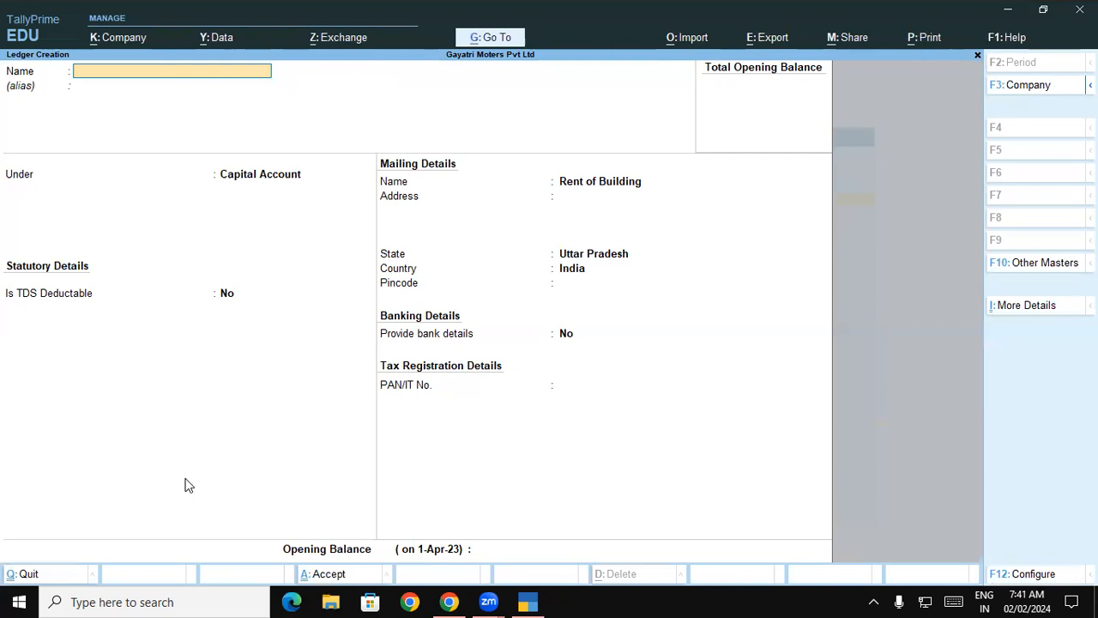
# Name the new ledger "TDS Rent on Building"
pyautogui.write('TDS Rent o')
pyautogui.press('BackSpace')
pyautogui.write('on Buildin')
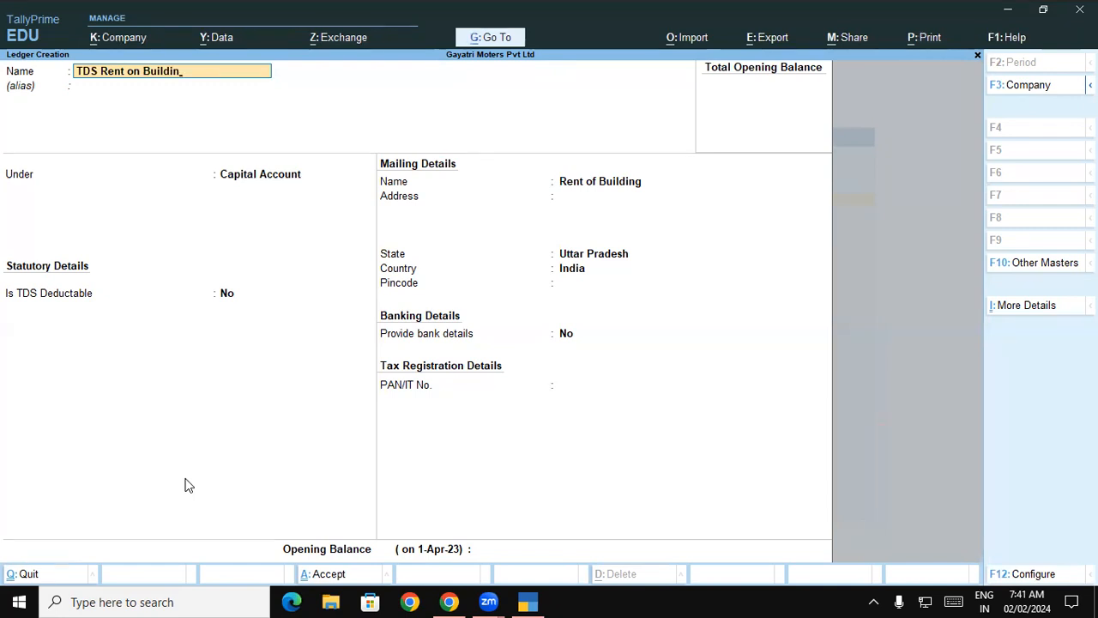
pyautogui.write('g')
pyautogui.press('Return')
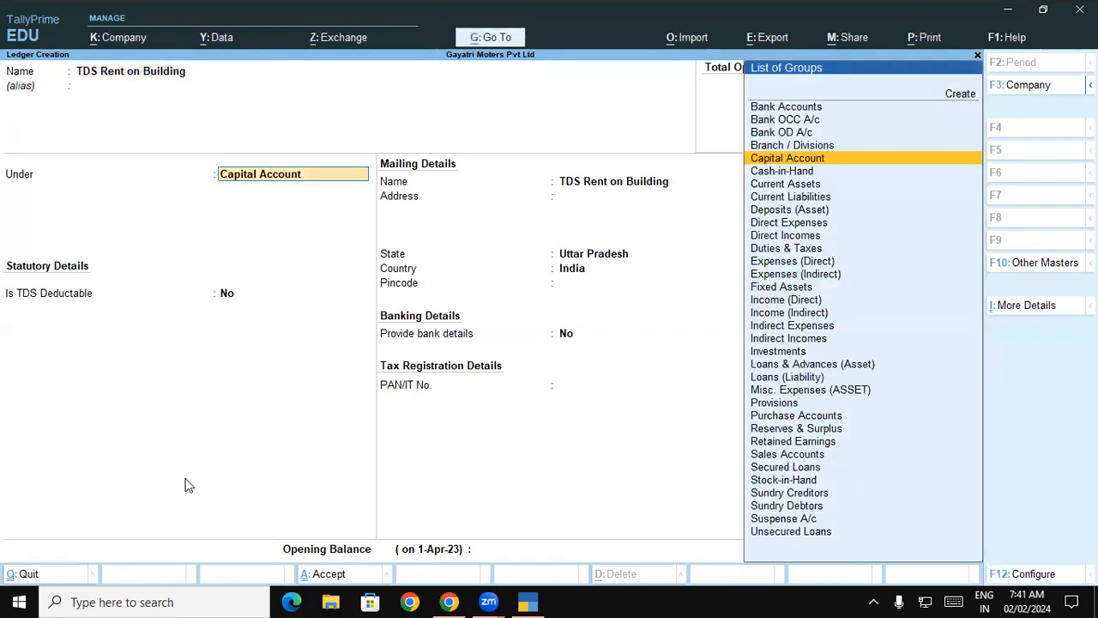
# Put the ledger under Duties & Taxes with duty type TDS and nature of payment "TDS on Rent of Building", and save it without an opening balance
pyautogui.write('Du')
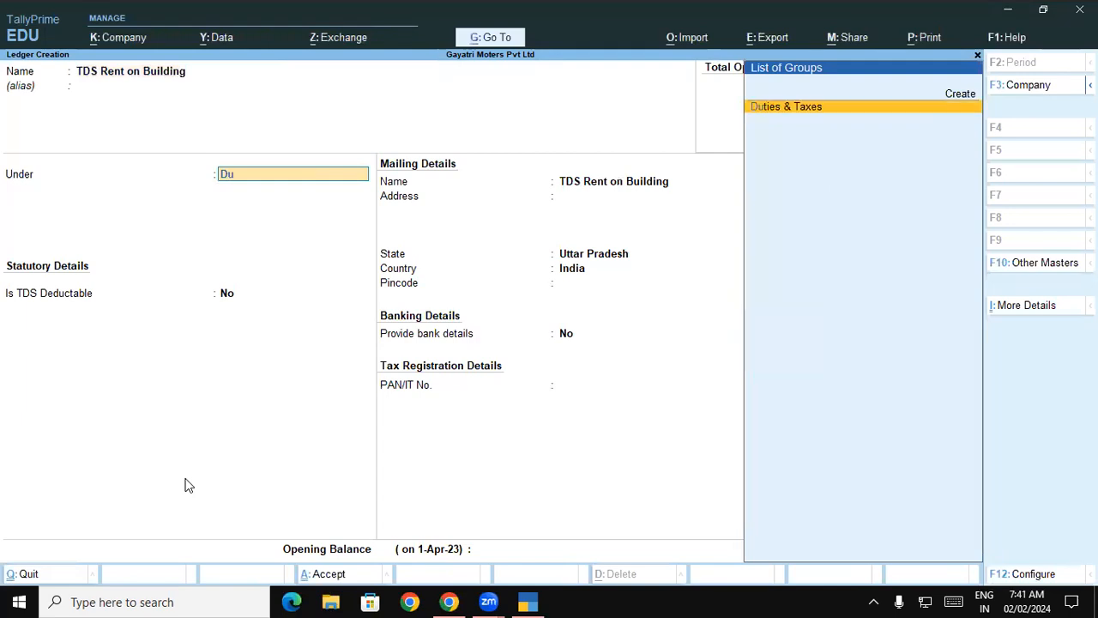
pyautogui.press('Return')
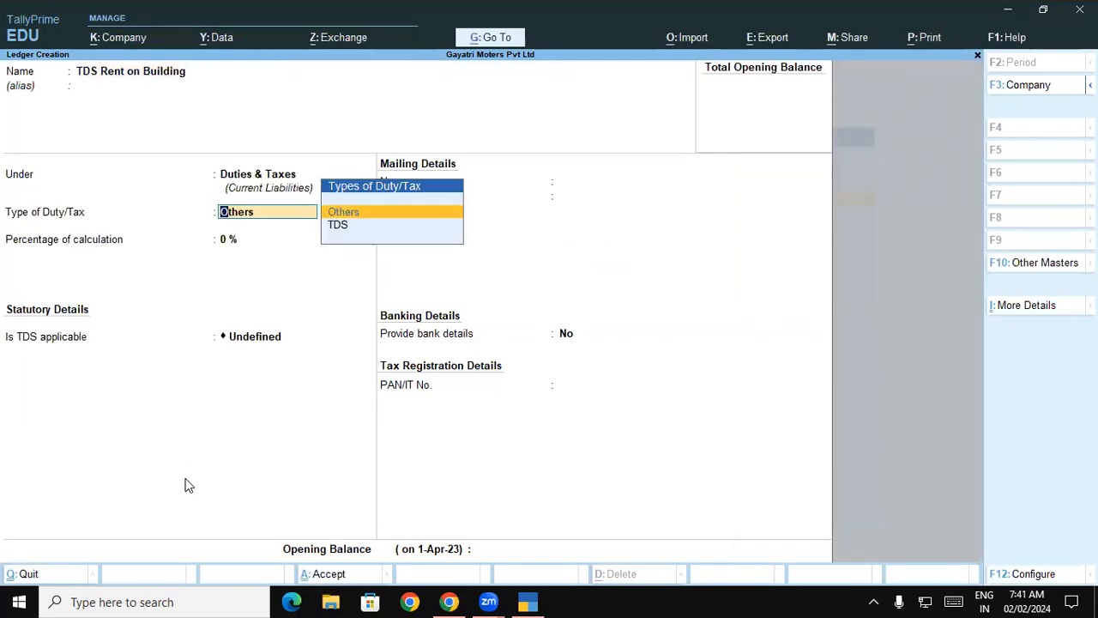
pyautogui.press('Down')
pyautogui.press('Return')
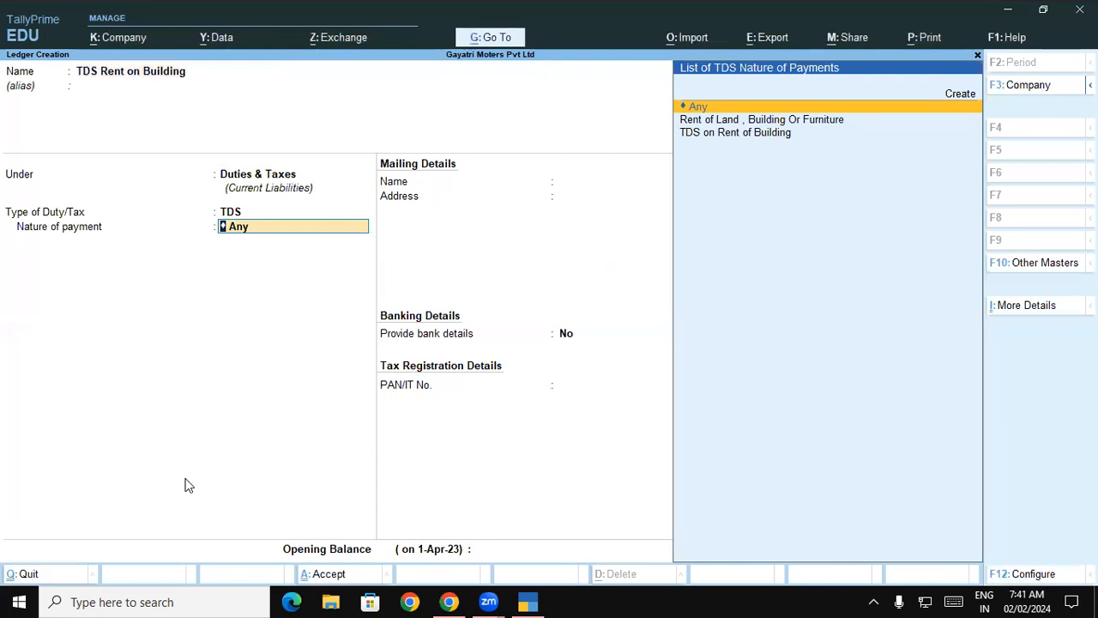
pyautogui.press('Down')
pyautogui.press('Down')
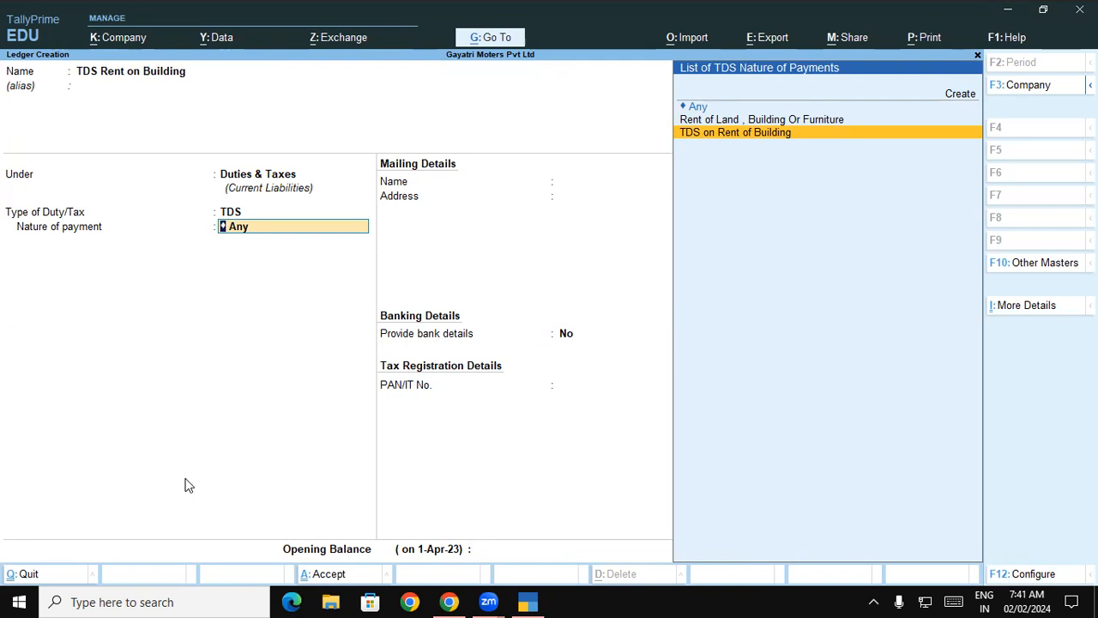
pyautogui.press('Return')
pyautogui.press('Return')
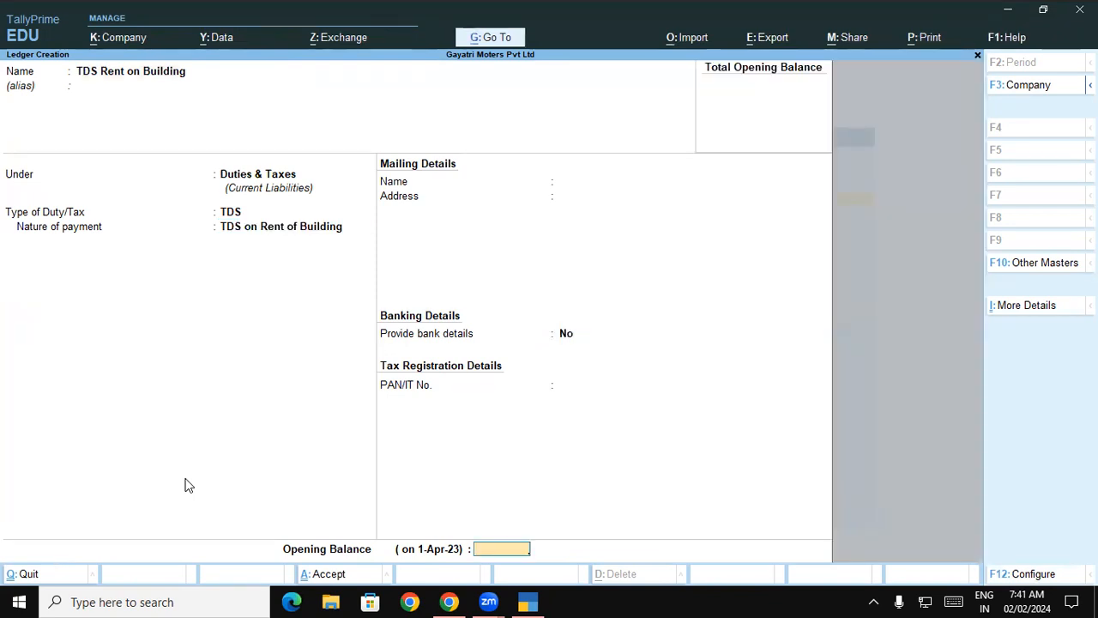
pyautogui.press('Return')
pyautogui.press('Return')
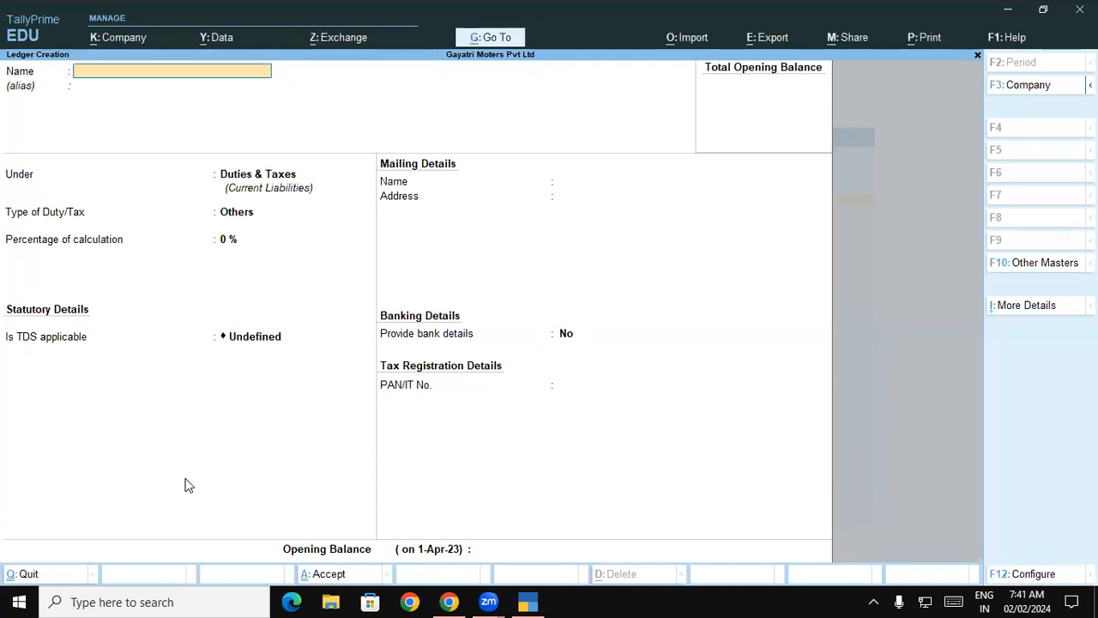
# Leave the ledger creation form and start a new journal voucher
pyautogui.press('Escape')
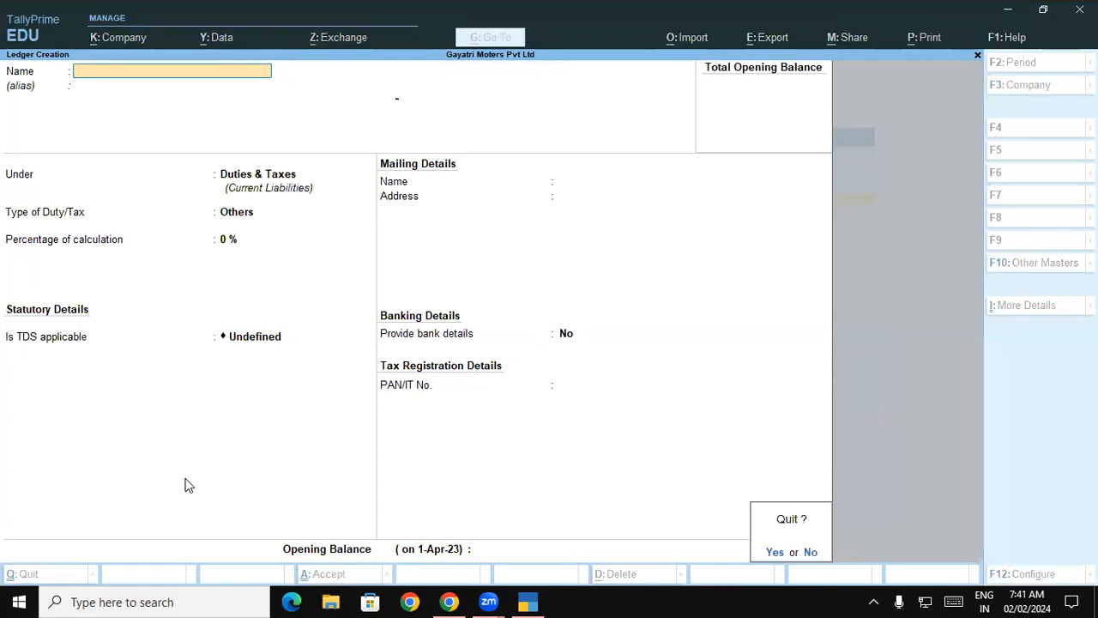
pyautogui.press('Return')
pyautogui.press('Escape')
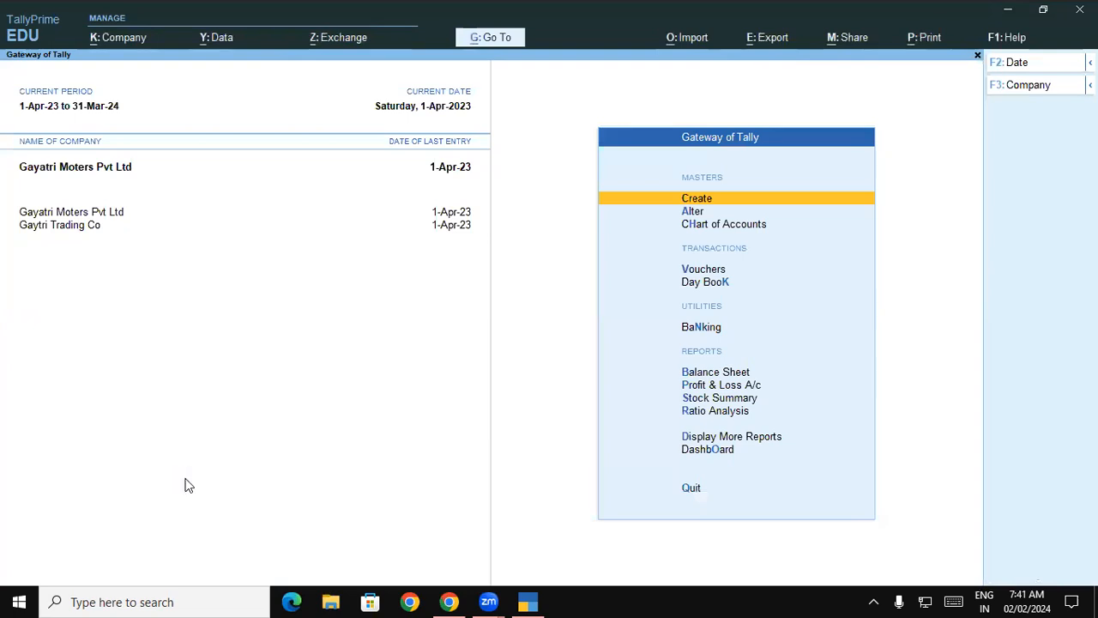
pyautogui.press('v')
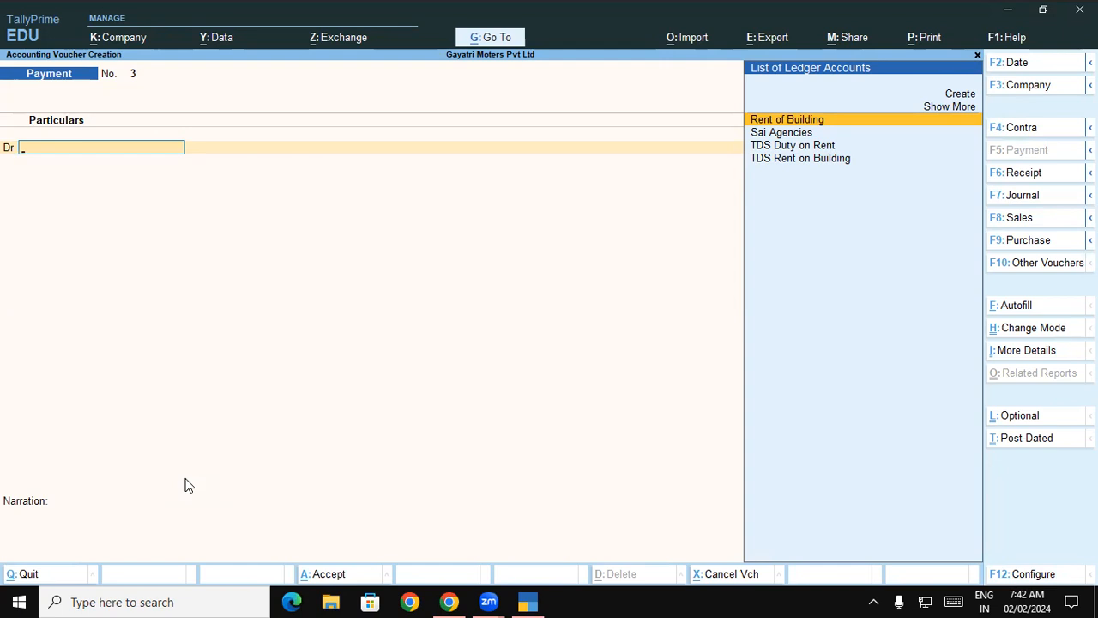
pyautogui.press('F7')
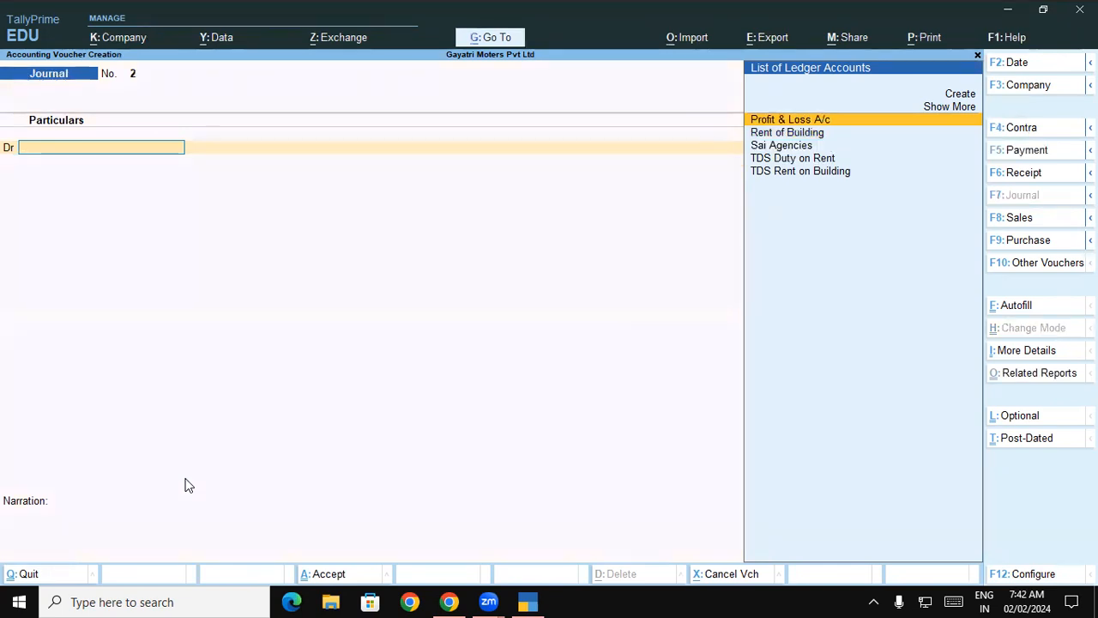
# Try to use Rent of Building as the debit ledger of the journal voucher
pyautogui.press('Down')
pyautogui.press('Down')
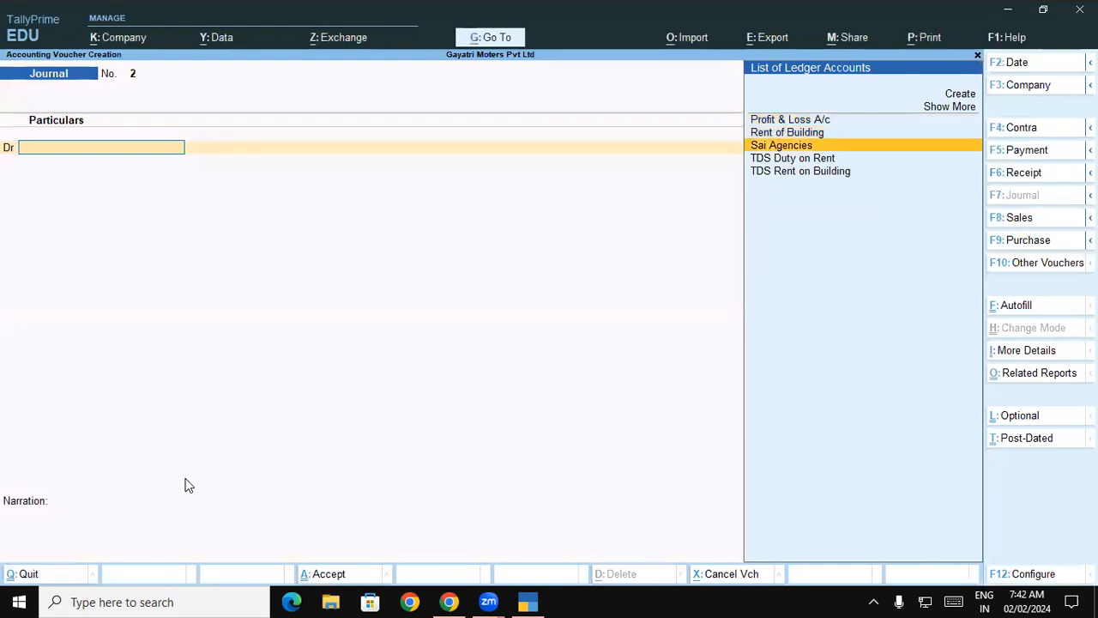
pyautogui.press('Up')
pyautogui.press('Return')
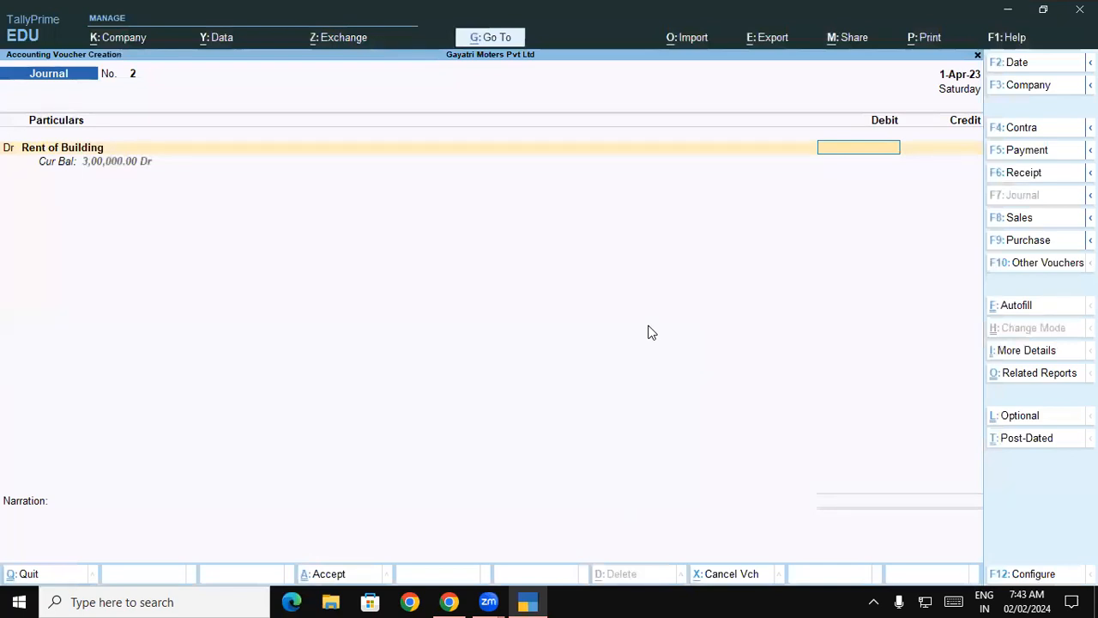
pyautogui.press('BackSpace')
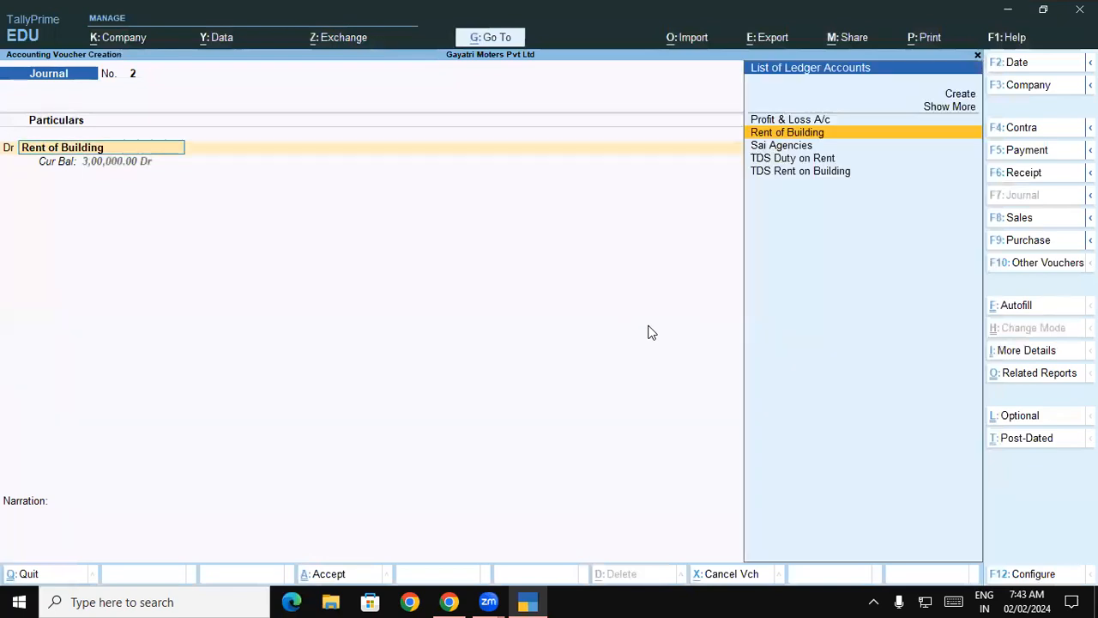
# Create a new ledger from the voucher's debit line, named "Furniture Expense" and without an alias
pyautogui.hotkey('alt', 'c')
pyautogui.write('Furn')
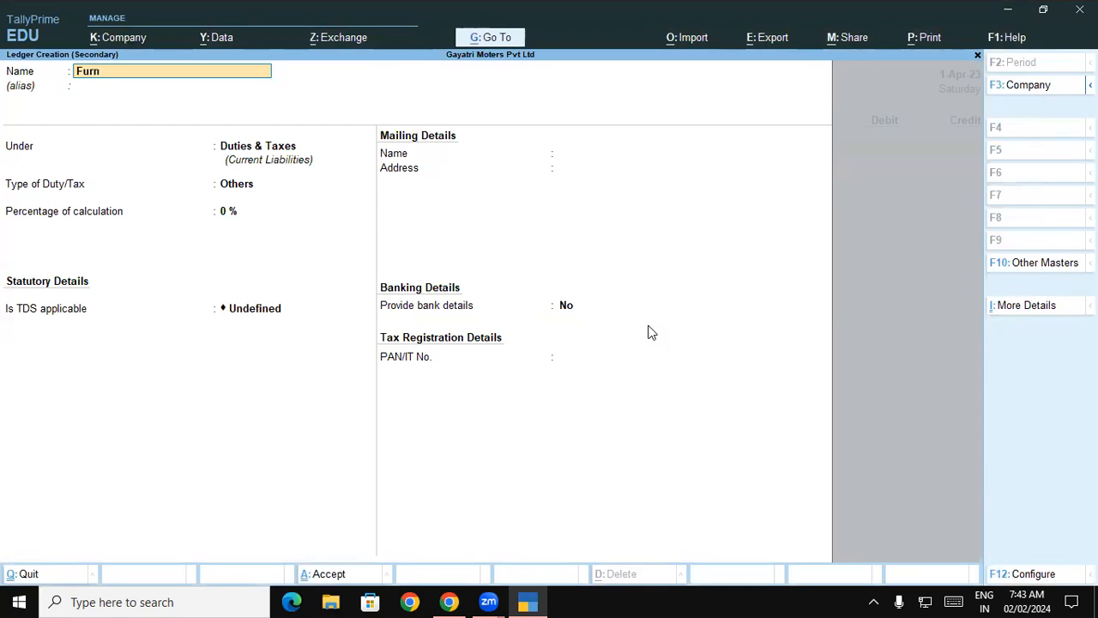
pyautogui.write('iture Expense')
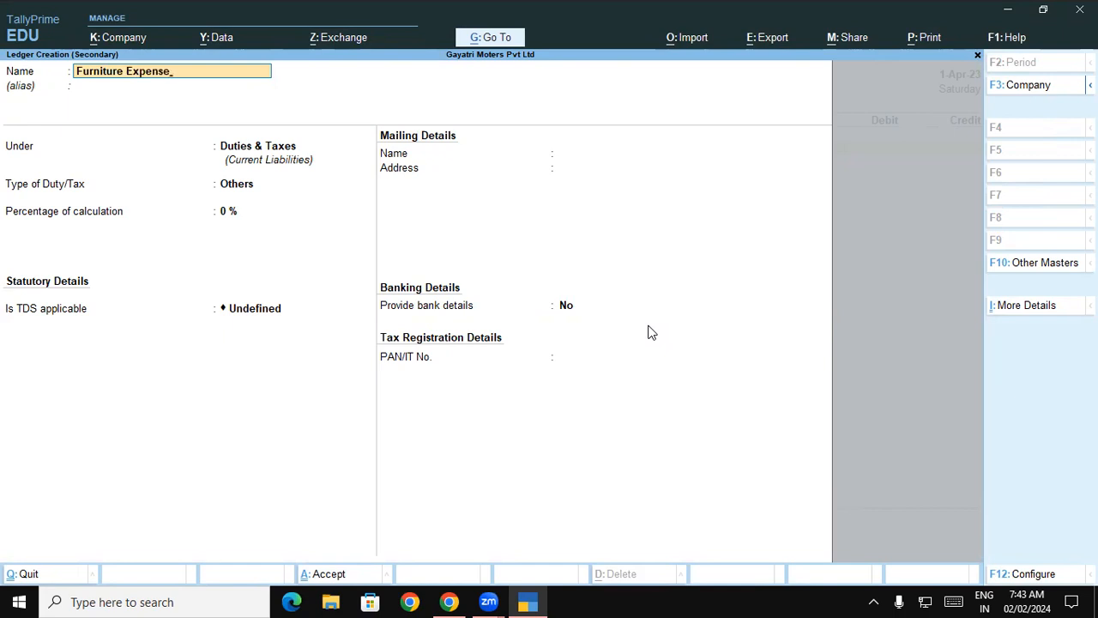
pyautogui.press('Return')
pyautogui.press('Return')
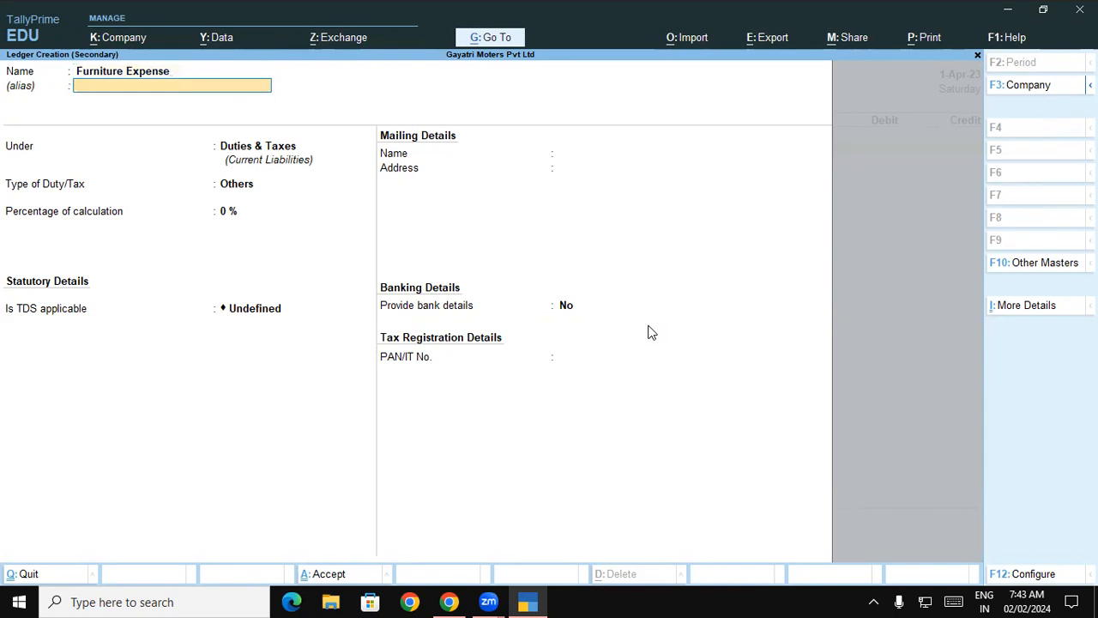
# Put the Furniture Expense ledger under Indirect Expenses and keep the ledger type as Not Applicable
pyautogui.write('In')
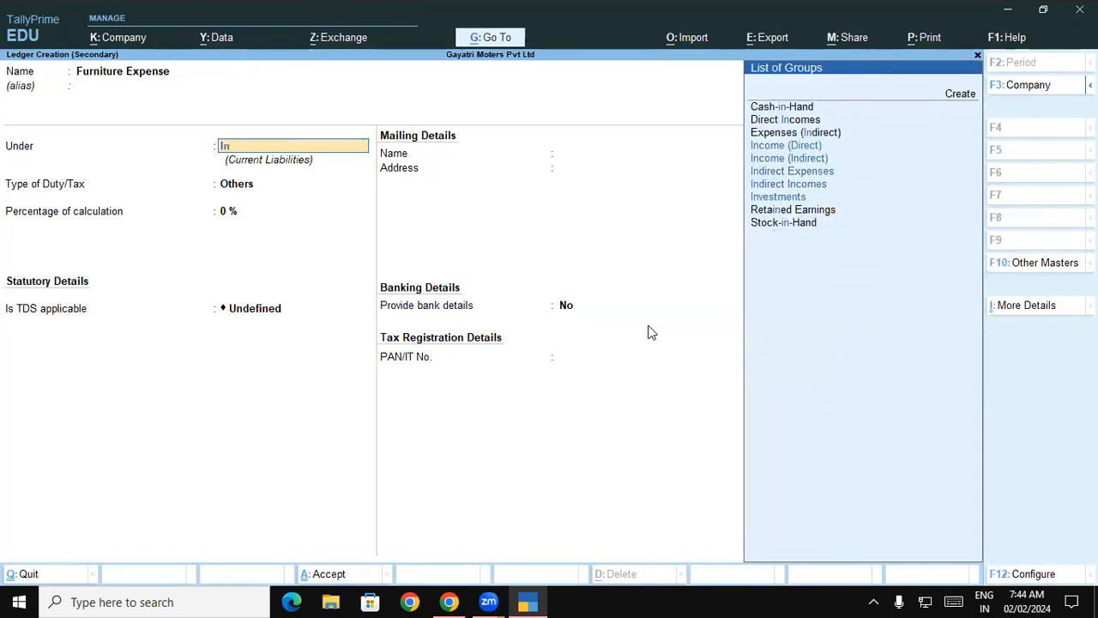
pyautogui.press('Up')
pyautogui.press('Up')
pyautogui.press('Up')
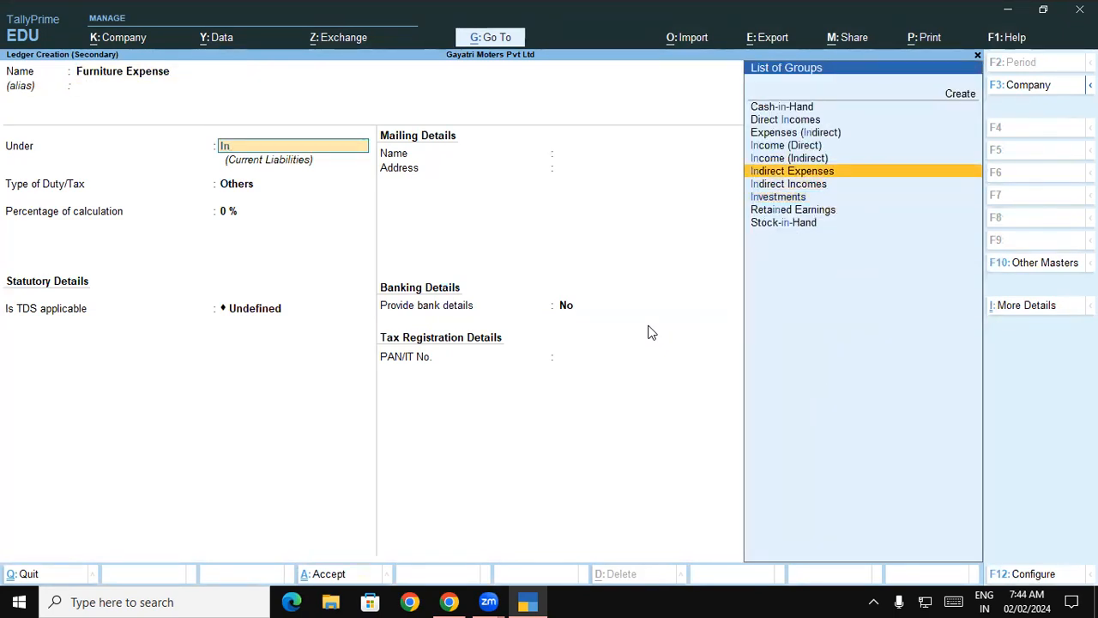
pyautogui.press('Return')
pyautogui.press('Return')
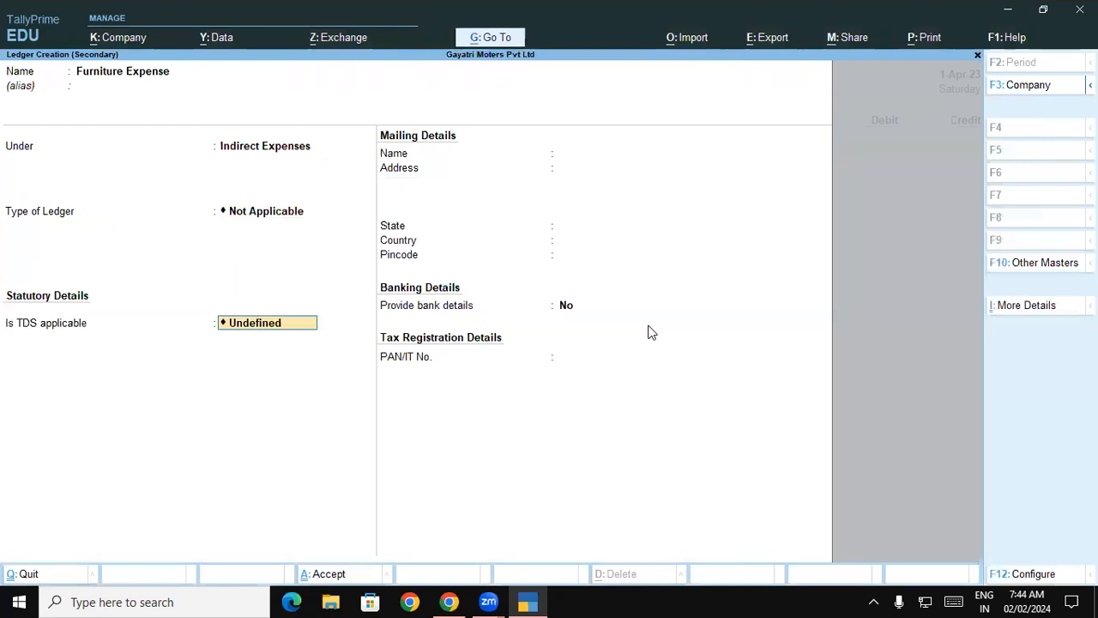
# Make TDS applicable to the ledger with nature of payment "Rent of Land, Building Or Furniture"
pyautogui.press('BackSpace')
pyautogui.press('Down')
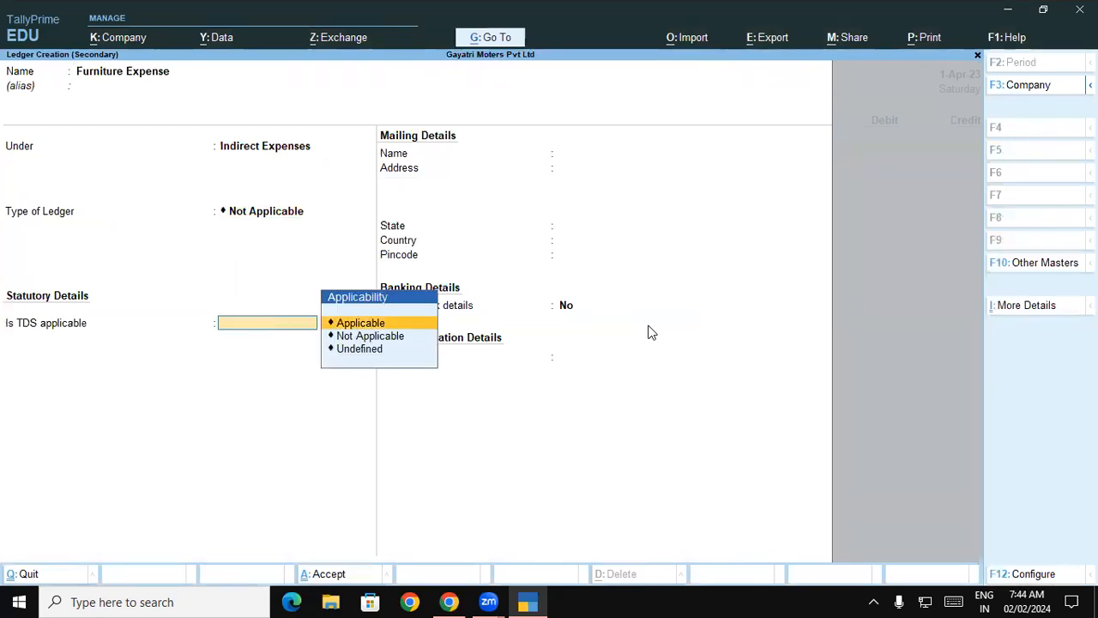
pyautogui.press('Return')
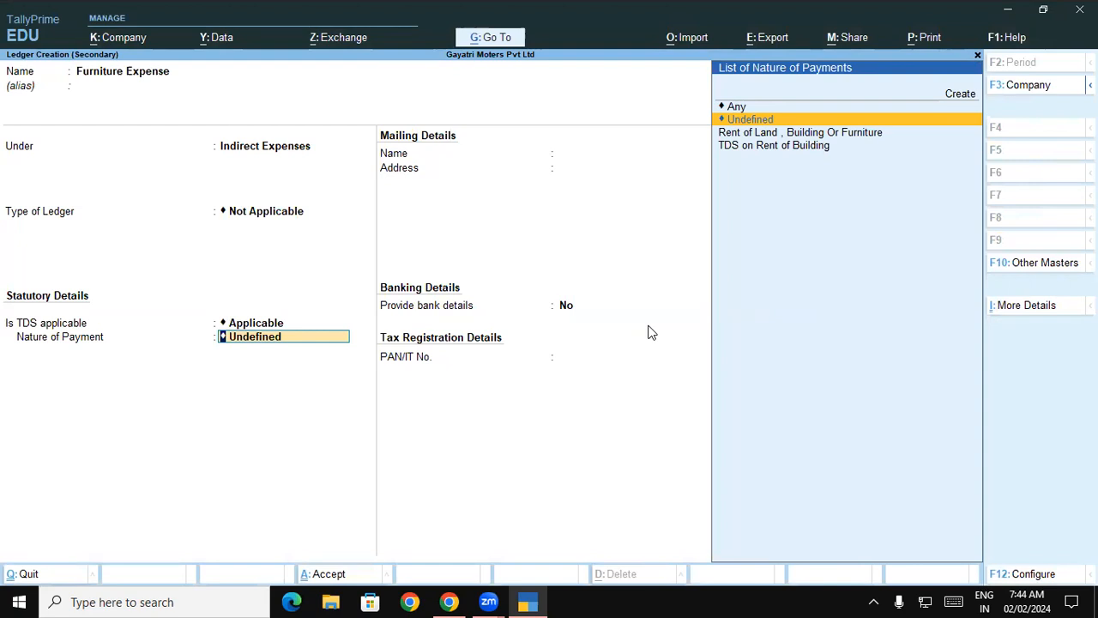
pyautogui.press('Down')
pyautogui.press('Down')
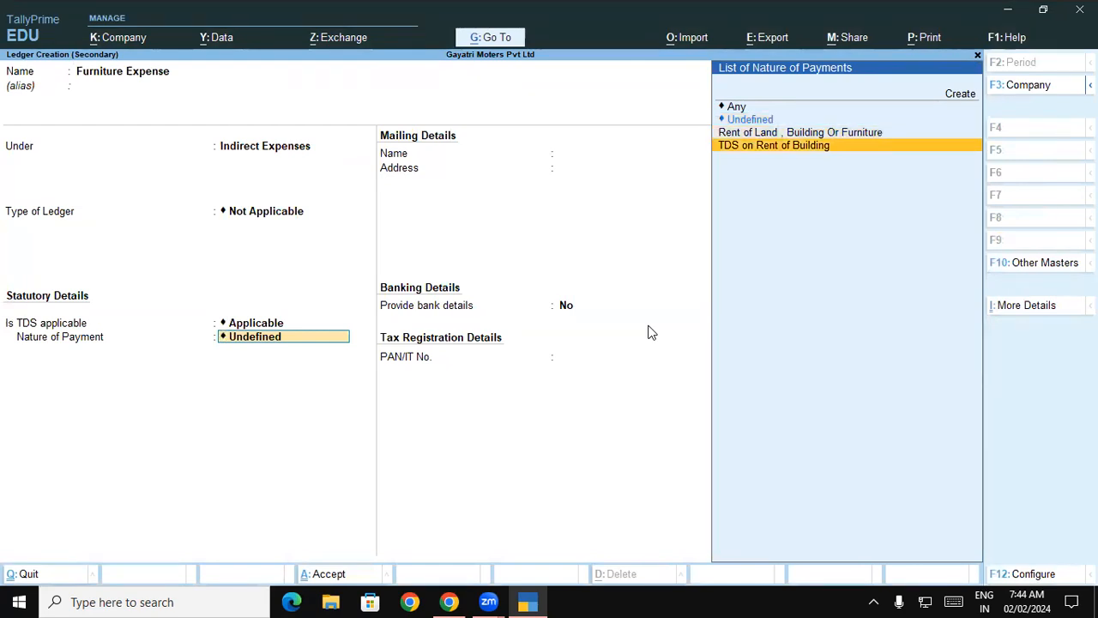
pyautogui.press('Up')
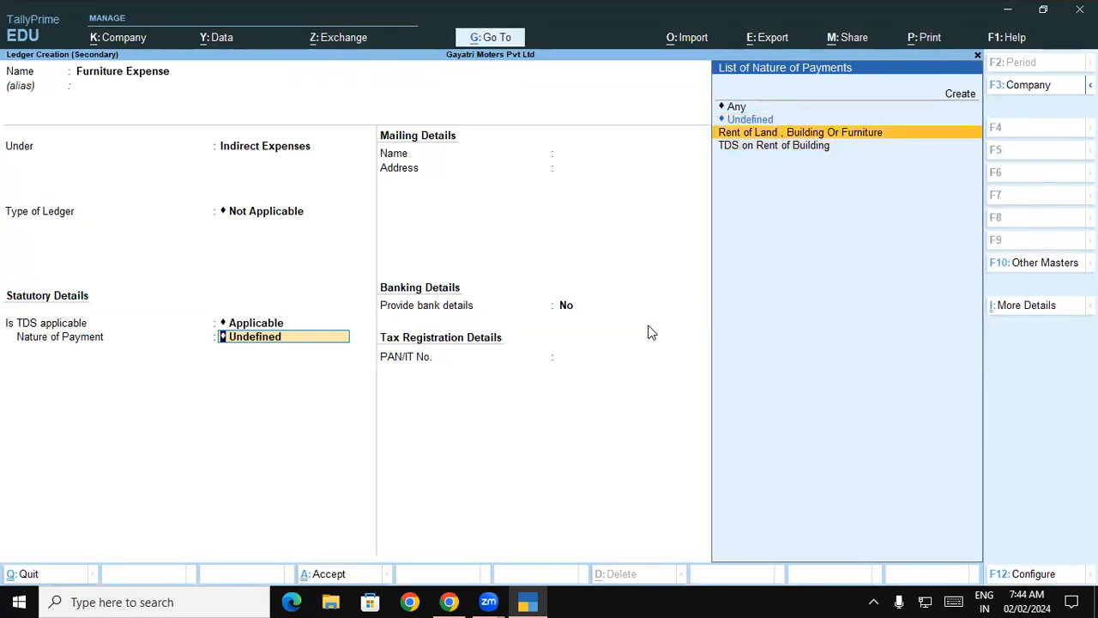
pyautogui.press('Return')
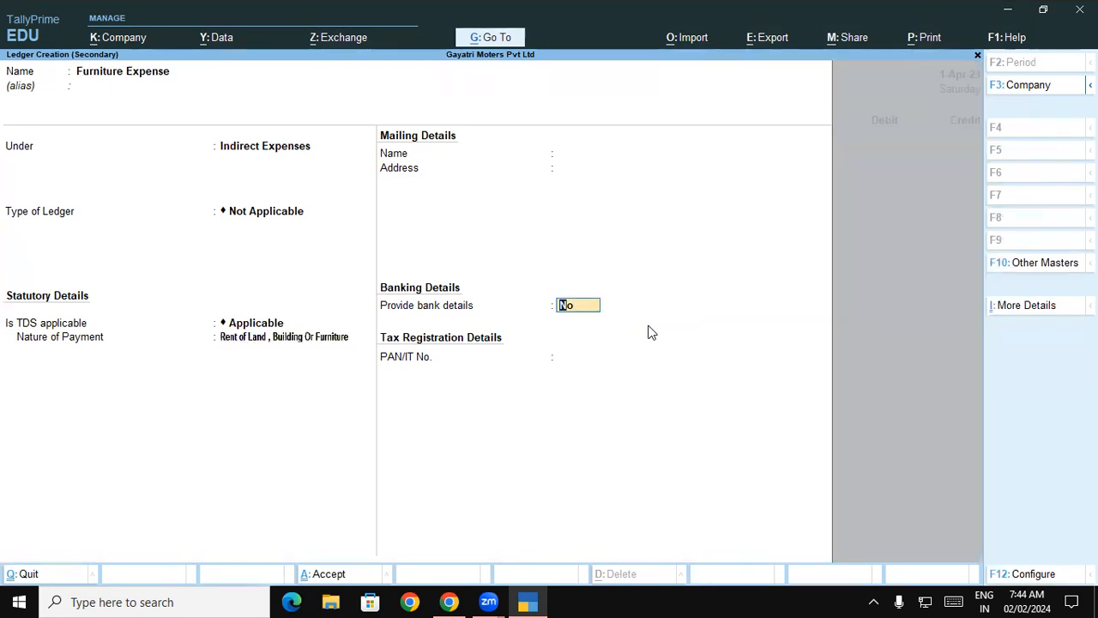
# Save the ledger without bank details and enter 290000 as its debit amount in the journal voucher
pyautogui.press('Return')
pyautogui.press('Return')
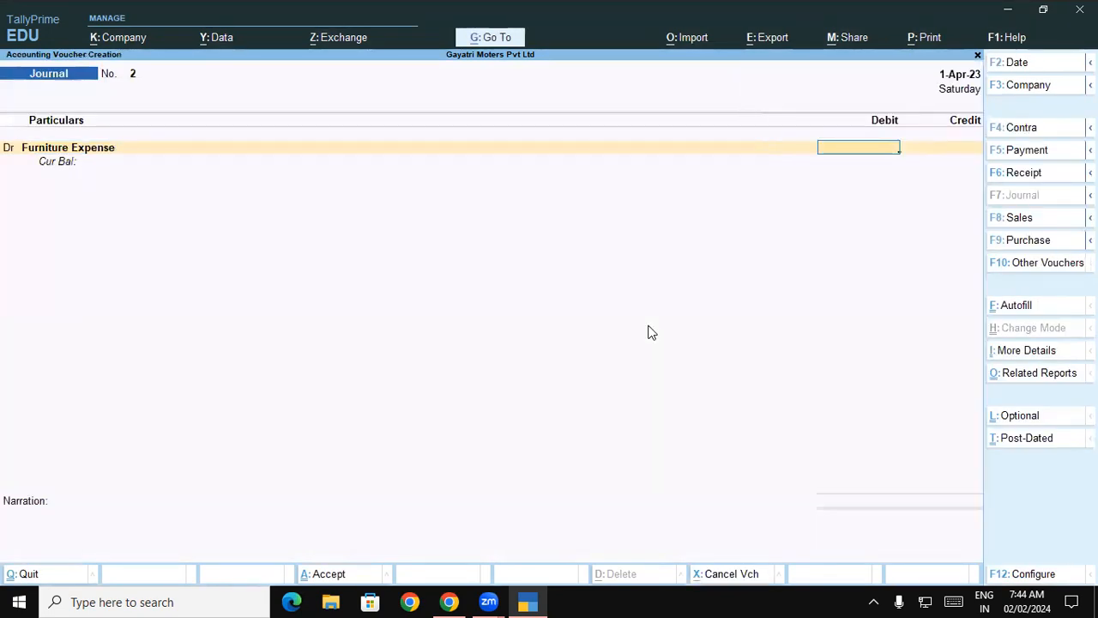
pyautogui.write('290000')
# Handwrite the note "Sai – 290000 Fur Ex" over the voucher with the annotation pen
pyautogui.click(951, 518)
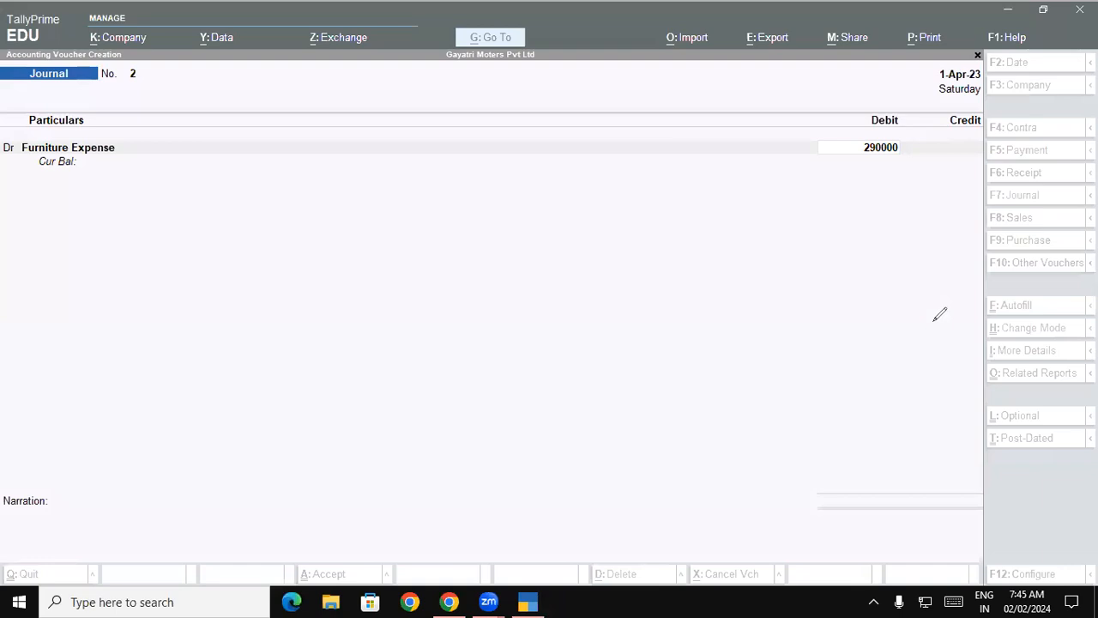
pyautogui.moveTo(264, 242)
pyautogui.mouseDown()
pyautogui.moveTo(243, 249)
pyautogui.moveTo(235, 276)
pyautogui.mouseUp()
pyautogui.moveTo(284, 250)
pyautogui.mouseDown()
pyautogui.moveTo(271, 257)
pyautogui.moveTo(302, 253)
pyautogui.moveTo(305, 269)
pyautogui.mouseUp()
pyautogui.moveTo(301, 237); pyautogui.dragTo(368, 253)
pyautogui.moveTo(382, 236)
pyautogui.mouseDown()
pyautogui.moveTo(391, 262)
pyautogui.moveTo(419, 266)
pyautogui.mouseUp()
pyautogui.moveTo(448, 228)
pyautogui.mouseDown()
pyautogui.moveTo(429, 242)
pyautogui.moveTo(446, 266)
pyautogui.moveTo(471, 235)
pyautogui.moveTo(539, 249)
pyautogui.moveTo(529, 235)
pyautogui.mouseUp()
pyautogui.moveTo(570, 238)
pyautogui.mouseDown()
pyautogui.moveTo(572, 254)
pyautogui.moveTo(566, 232)
pyautogui.mouseUp()
pyautogui.moveTo(518, 279)
pyautogui.mouseDown()
pyautogui.moveTo(506, 292)
pyautogui.moveTo(525, 311)
pyautogui.mouseUp()
pyautogui.moveTo(549, 285)
pyautogui.mouseDown()
pyautogui.moveTo(528, 298)
pyautogui.moveTo(562, 312)
pyautogui.mouseUp()
pyautogui.moveTo(418, 294)
pyautogui.mouseDown()
pyautogui.moveTo(417, 332)
pyautogui.moveTo(439, 283)
pyautogui.mouseUp()
pyautogui.moveTo(419, 314)
pyautogui.mouseDown()
pyautogui.moveTo(463, 319)
pyautogui.moveTo(489, 299)
pyautogui.mouseUp()
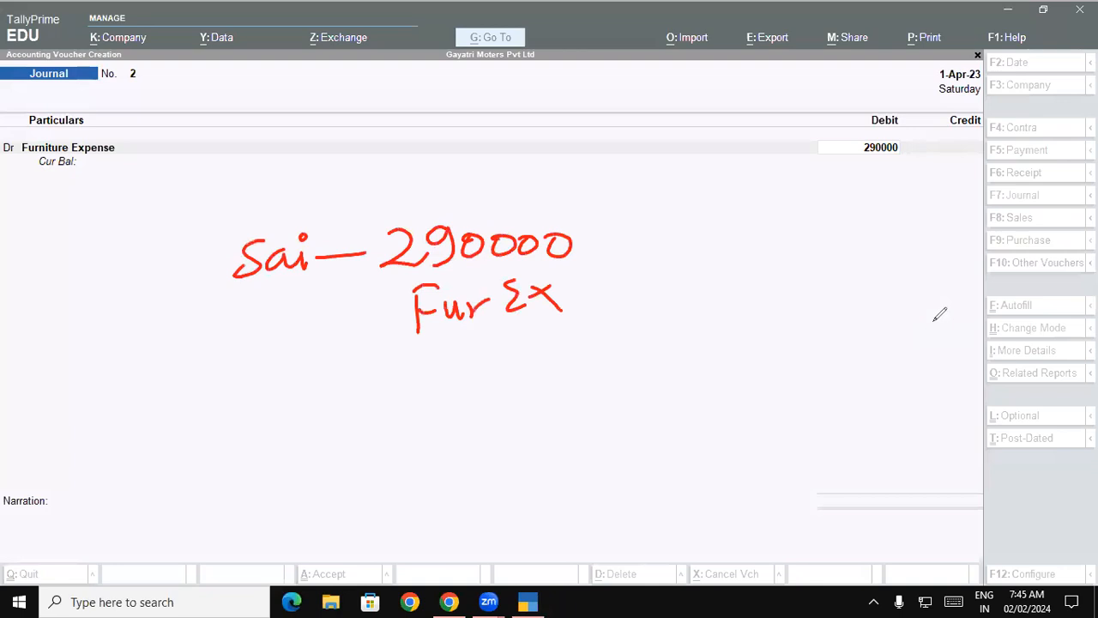
# Handwrite the TDS exemption limit "TDS – Ex – 240000" below the first note
pyautogui.moveTo(257, 341); pyautogui.dragTo(255, 376)
pyautogui.moveTo(240, 344); pyautogui.dragTo(273, 340)
pyautogui.moveTo(285, 347); pyautogui.dragTo(285, 379)
pyautogui.moveTo(284, 344); pyautogui.dragTo(289, 382)
pyautogui.moveTo(326, 350)
pyautogui.mouseDown()
pyautogui.moveTo(312, 381)
pyautogui.moveTo(371, 369)
pyautogui.moveTo(400, 382)
pyautogui.mouseUp()
pyautogui.moveTo(398, 367)
pyautogui.mouseDown()
pyautogui.moveTo(417, 381)
pyautogui.moveTo(404, 384)
pyautogui.mouseUp()
pyautogui.moveTo(439, 374); pyautogui.dragTo(465, 374)
pyautogui.moveTo(477, 362)
pyautogui.mouseDown()
pyautogui.moveTo(480, 386)
pyautogui.moveTo(510, 385)
pyautogui.mouseUp()
pyautogui.moveTo(525, 353)
pyautogui.mouseDown()
pyautogui.moveTo(528, 393)
pyautogui.moveTo(513, 371)
pyautogui.mouseUp()
pyautogui.moveTo(513, 369)
pyautogui.mouseDown()
pyautogui.moveTo(615, 354)
pyautogui.moveTo(635, 373)
pyautogui.moveTo(652, 352)
pyautogui.mouseUp()
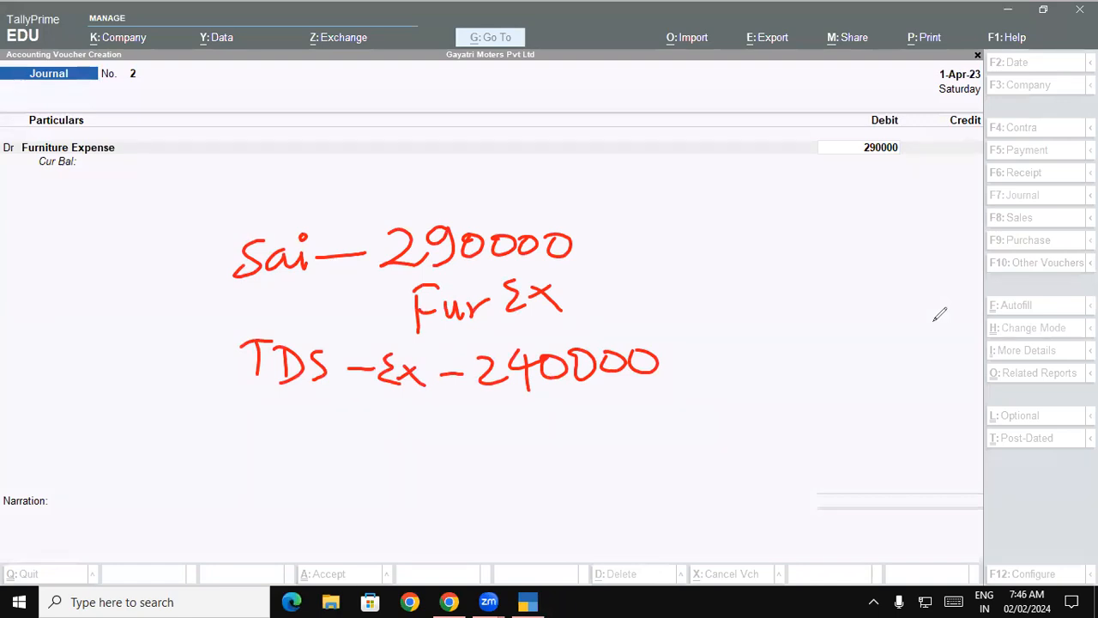
# Handwrite the 10% TDS calculation of 29000 beside the 290000 note
pyautogui.moveTo(591, 241)
pyautogui.mouseDown()
pyautogui.moveTo(708, 244)
pyautogui.moveTo(731, 220)
pyautogui.mouseUp()
pyautogui.moveTo(756, 203)
pyautogui.mouseDown()
pyautogui.moveTo(747, 256)
pyautogui.moveTo(763, 230)
pyautogui.mouseUp()
pyautogui.moveTo(800, 213)
pyautogui.mouseDown()
pyautogui.moveTo(818, 209)
pyautogui.moveTo(834, 243)
pyautogui.mouseUp()
pyautogui.moveTo(841, 204)
pyautogui.mouseDown()
pyautogui.moveTo(828, 217)
pyautogui.moveTo(842, 233)
pyautogui.mouseUp()
pyautogui.moveTo(854, 207)
pyautogui.mouseDown()
pyautogui.moveTo(857, 216)
pyautogui.moveTo(913, 191)
pyautogui.mouseUp()
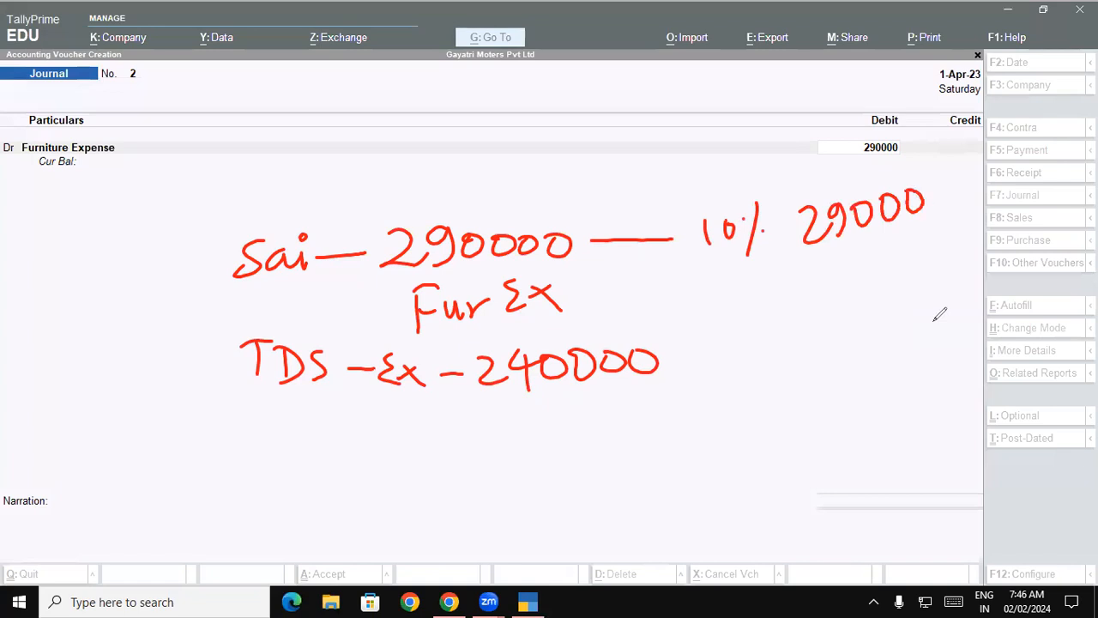
# Handwrite the subtraction of 29000 from 290000 with the underlined result 261000
pyautogui.moveTo(841, 306); pyautogui.dragTo(863, 331)
pyautogui.moveTo(877, 294)
pyautogui.mouseDown()
pyautogui.moveTo(869, 307)
pyautogui.moveTo(883, 330)
pyautogui.mouseUp()
pyautogui.moveTo(908, 292)
pyautogui.mouseDown()
pyautogui.moveTo(895, 310)
pyautogui.moveTo(913, 297)
pyautogui.mouseUp()
pyautogui.moveTo(919, 283)
pyautogui.mouseDown()
pyautogui.moveTo(939, 302)
pyautogui.moveTo(924, 277)
pyautogui.mouseUp()
pyautogui.moveTo(952, 265)
pyautogui.mouseDown()
pyautogui.moveTo(947, 279)
pyautogui.moveTo(961, 266)
pyautogui.mouseUp()
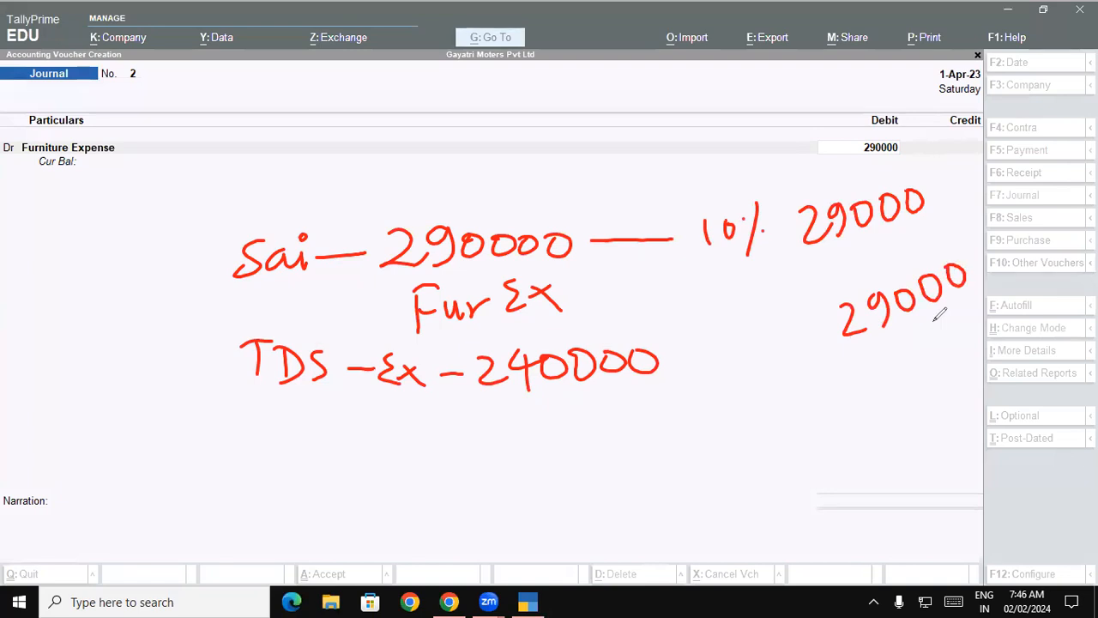
pyautogui.moveTo(976, 254); pyautogui.dragTo(978, 254)
pyautogui.moveTo(892, 343)
pyautogui.mouseDown()
pyautogui.moveTo(899, 362)
pyautogui.moveTo(918, 360)
pyautogui.mouseUp()
pyautogui.moveTo(923, 328)
pyautogui.mouseDown()
pyautogui.moveTo(934, 348)
pyautogui.moveTo(948, 313)
pyautogui.mouseUp()
pyautogui.moveTo(960, 303)
pyautogui.mouseDown()
pyautogui.moveTo(974, 309)
pyautogui.moveTo(961, 302)
pyautogui.mouseUp()
pyautogui.moveTo(986, 286)
pyautogui.mouseDown()
pyautogui.moveTo(996, 306)
pyautogui.moveTo(989, 279)
pyautogui.mouseUp()
pyautogui.moveTo(898, 399)
pyautogui.mouseDown()
pyautogui.moveTo(890, 409)
pyautogui.moveTo(1002, 331)
pyautogui.mouseUp()
pyautogui.moveTo(918, 415); pyautogui.dragTo(959, 443)
pyautogui.moveTo(965, 388); pyautogui.dragTo(978, 415)
pyautogui.moveTo(996, 379); pyautogui.dragTo(1002, 394)
pyautogui.moveTo(1030, 361); pyautogui.dragTo(1023, 381)
pyautogui.moveTo(1052, 339); pyautogui.dragTo(1045, 364)
pyautogui.moveTo(983, 433)
pyautogui.mouseDown()
pyautogui.moveTo(947, 461)
pyautogui.moveTo(1059, 385)
pyautogui.mouseUp()
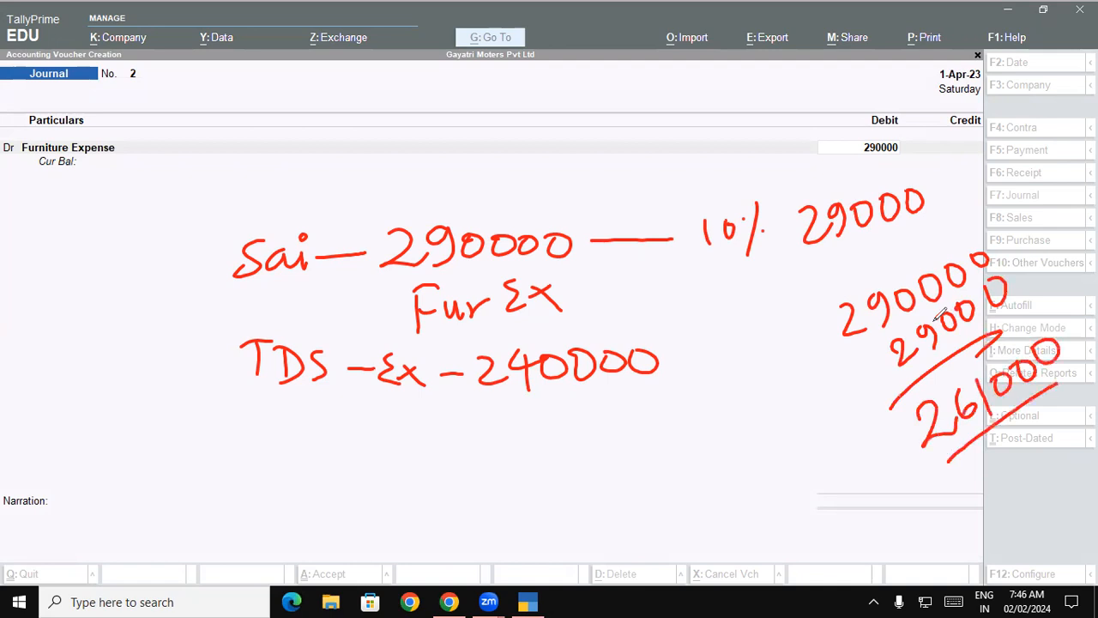
# Handwrite 290 below the subtraction and the example amounts 500000 and 450000 beside it
pyautogui.moveTo(985, 463); pyautogui.dragTo(1000, 485)
pyautogui.moveTo(1023, 441)
pyautogui.mouseDown()
pyautogui.moveTo(1008, 453)
pyautogui.moveTo(1017, 472)
pyautogui.mouseUp()
pyautogui.moveTo(1040, 431)
pyautogui.mouseDown()
pyautogui.moveTo(1038, 448)
pyautogui.moveTo(1035, 428)
pyautogui.mouseUp()
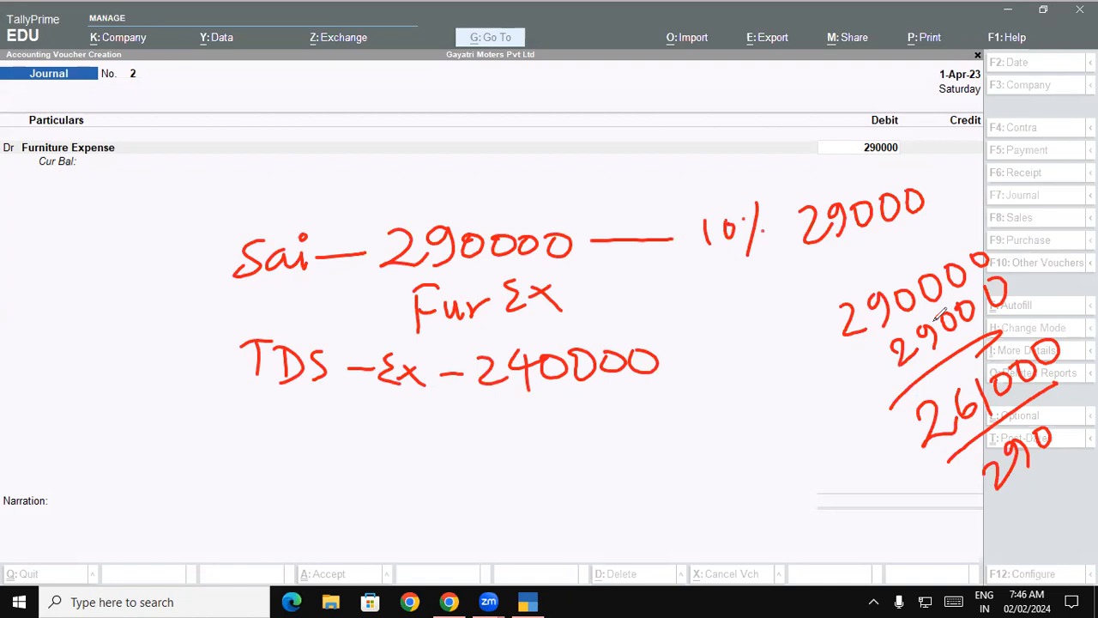
pyautogui.moveTo(642, 415)
pyautogui.mouseDown()
pyautogui.moveTo(661, 411)
pyautogui.moveTo(639, 452)
pyautogui.mouseUp()
pyautogui.moveTo(674, 408)
pyautogui.mouseDown()
pyautogui.moveTo(686, 434)
pyautogui.moveTo(678, 410)
pyautogui.mouseUp()
pyautogui.moveTo(703, 400)
pyautogui.mouseDown()
pyautogui.moveTo(701, 410)
pyautogui.moveTo(705, 397)
pyautogui.moveTo(736, 388)
pyautogui.moveTo(769, 405)
pyautogui.moveTo(783, 374)
pyautogui.moveTo(794, 374)
pyautogui.mouseUp()
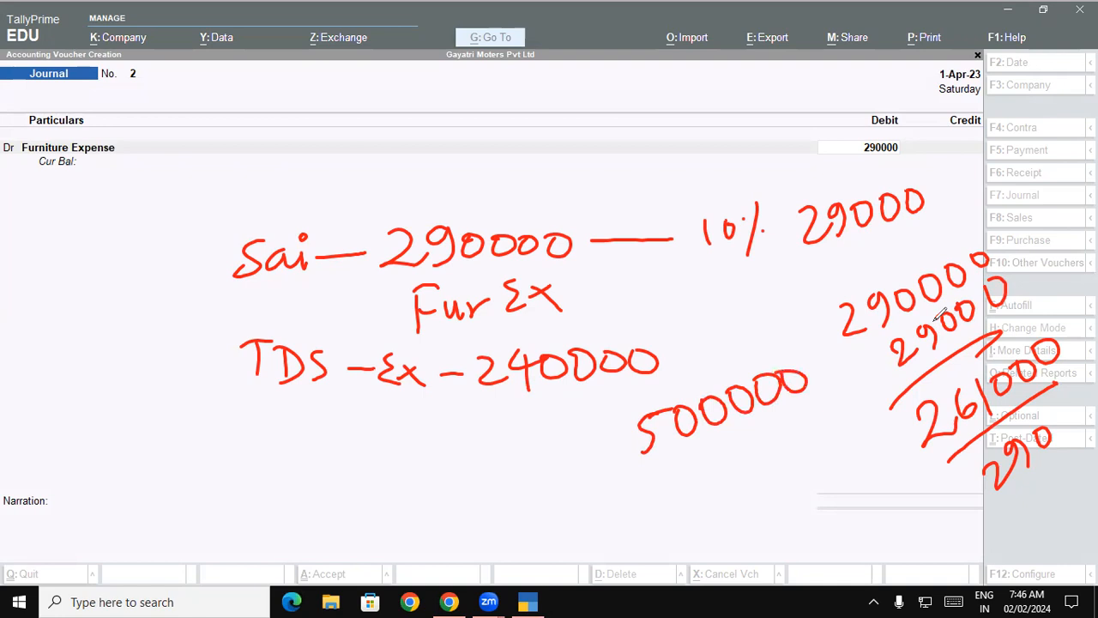
pyautogui.moveTo(698, 460)
pyautogui.mouseDown()
pyautogui.moveTo(715, 480)
pyautogui.moveTo(703, 487)
pyautogui.mouseUp()
pyautogui.moveTo(721, 463)
pyautogui.mouseDown()
pyautogui.moveTo(736, 485)
pyautogui.moveTo(745, 444)
pyautogui.moveTo(755, 463)
pyautogui.mouseUp()
pyautogui.moveTo(786, 436)
pyautogui.mouseDown()
pyautogui.moveTo(788, 460)
pyautogui.moveTo(800, 429)
pyautogui.moveTo(833, 412)
pyautogui.mouseUp()
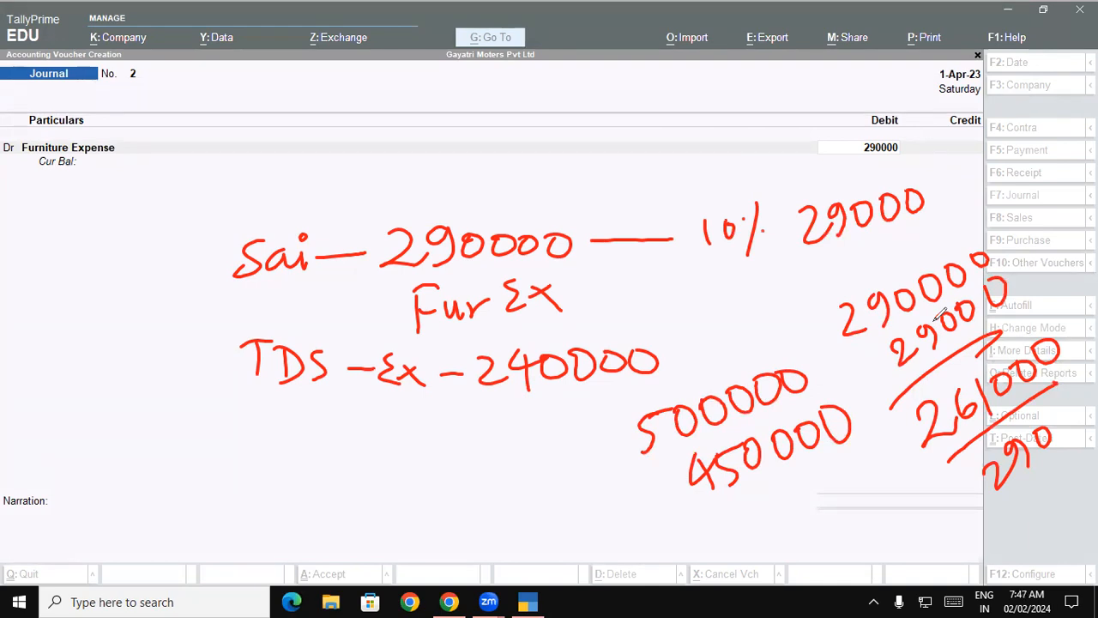
# Handwrite 290000 and an underlined 29000, then erase all annotations and leave drawing mode
pyautogui.moveTo(187, 433); pyautogui.dragTo(225, 465)
pyautogui.moveTo(244, 426)
pyautogui.mouseDown()
pyautogui.moveTo(255, 451)
pyautogui.moveTo(230, 467)
pyautogui.mouseUp()
pyautogui.moveTo(267, 435)
pyautogui.mouseDown()
pyautogui.moveTo(268, 466)
pyautogui.moveTo(261, 438)
pyautogui.mouseUp()
pyautogui.moveTo(301, 437)
pyautogui.mouseDown()
pyautogui.moveTo(294, 459)
pyautogui.moveTo(302, 436)
pyautogui.moveTo(379, 440)
pyautogui.mouseUp()
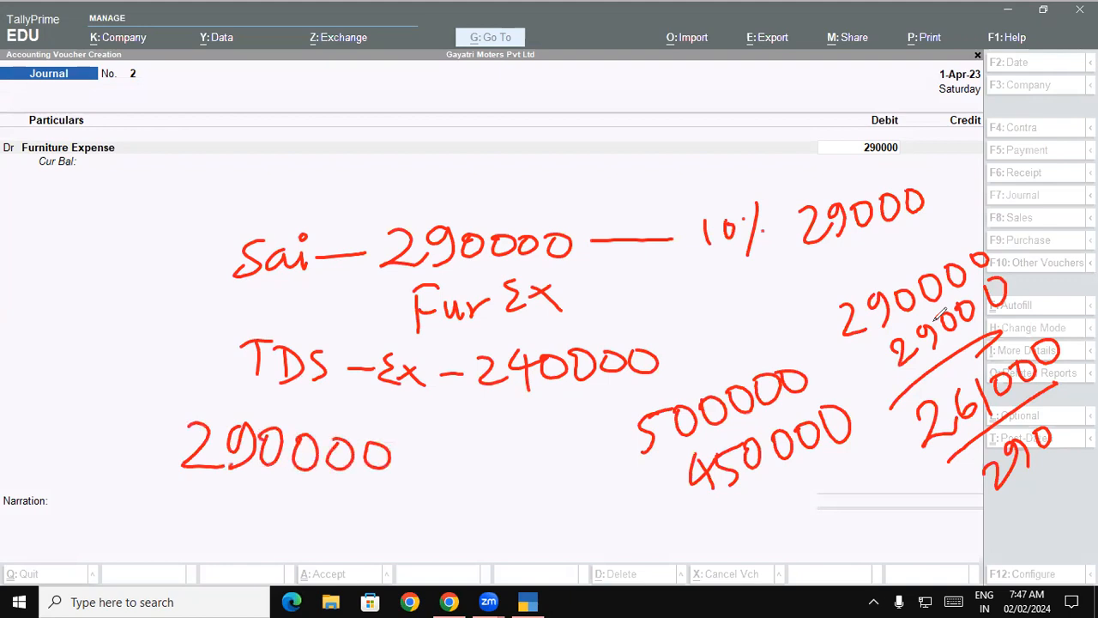
pyautogui.moveTo(94, 348)
pyautogui.mouseDown()
pyautogui.moveTo(122, 374)
pyautogui.moveTo(152, 343)
pyautogui.moveTo(203, 336)
pyautogui.mouseUp()
pyautogui.moveTo(94, 393)
pyautogui.mouseDown()
pyautogui.moveTo(196, 367)
pyautogui.moveTo(159, 379)
pyautogui.mouseUp()
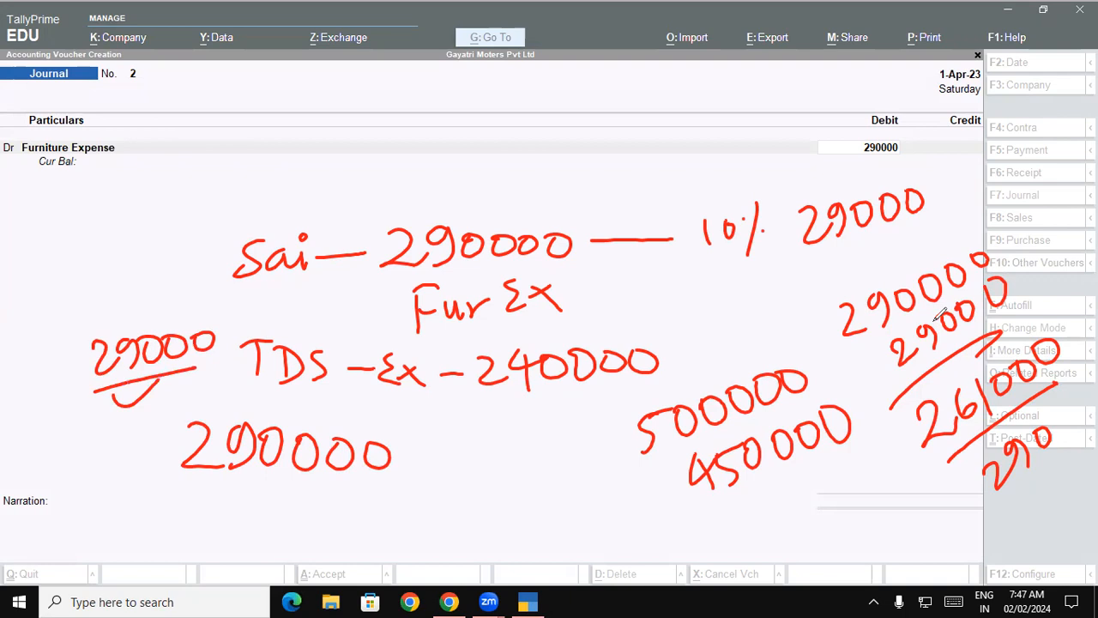
pyautogui.press('e')
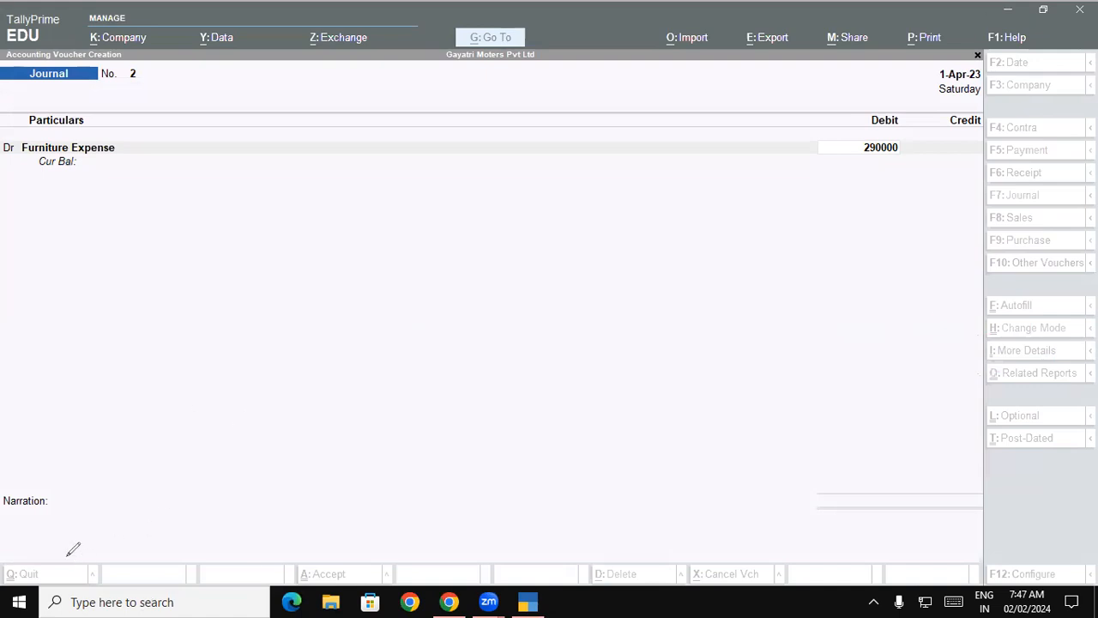
pyautogui.press('Escape')
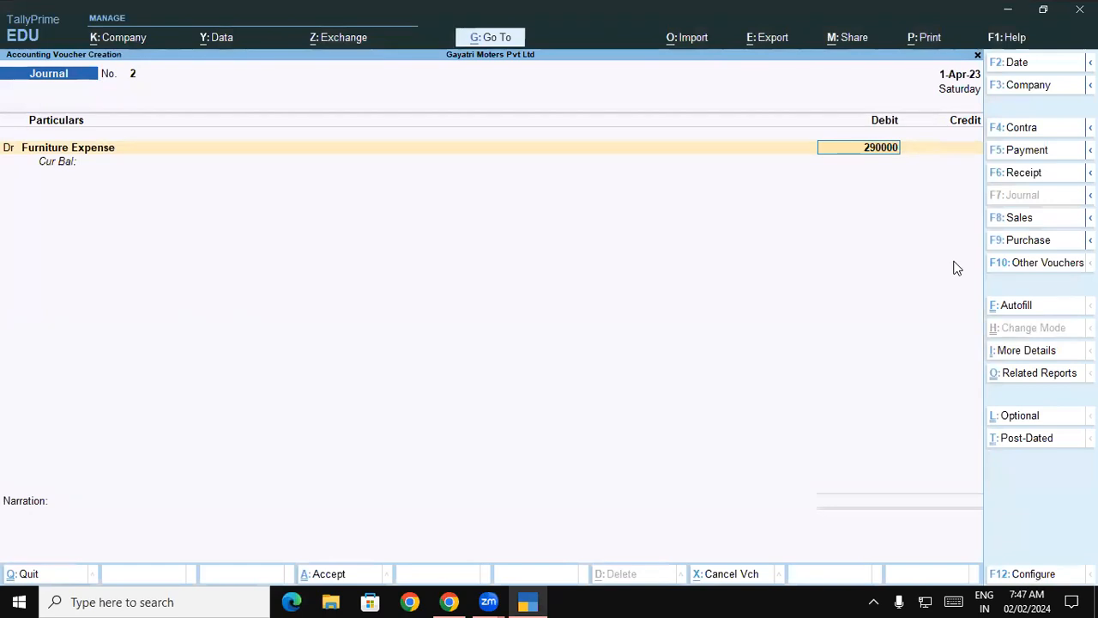
# Confirm the 290000 debit in the journal voucher and open the Furniture Expense ledger for alteration
pyautogui.press('Return')
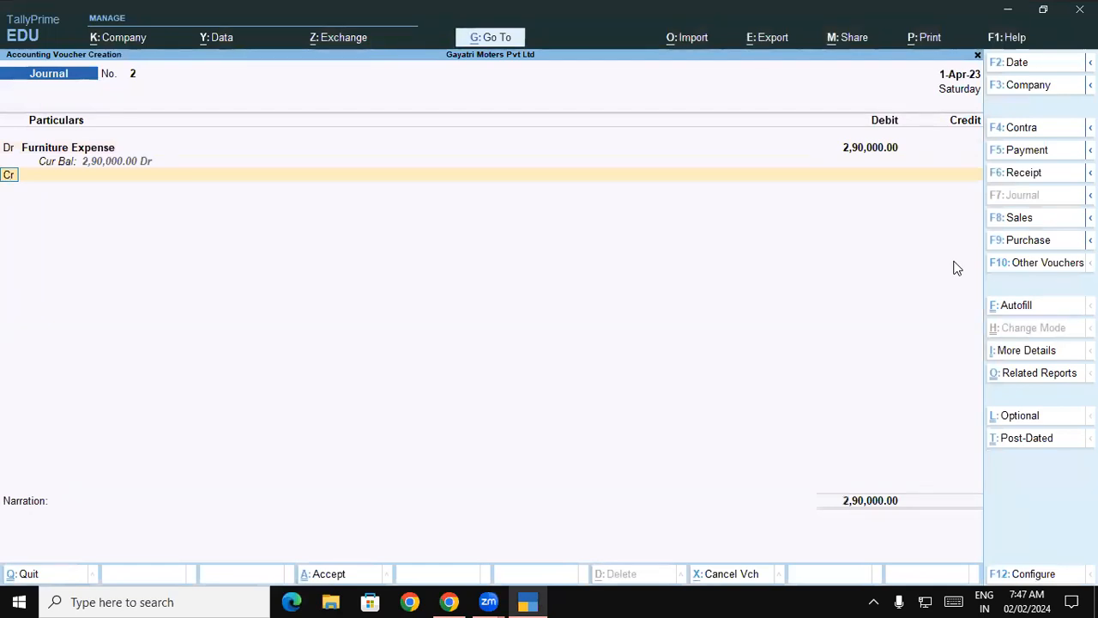
pyautogui.press('BackSpace')
pyautogui.press('BackSpace')
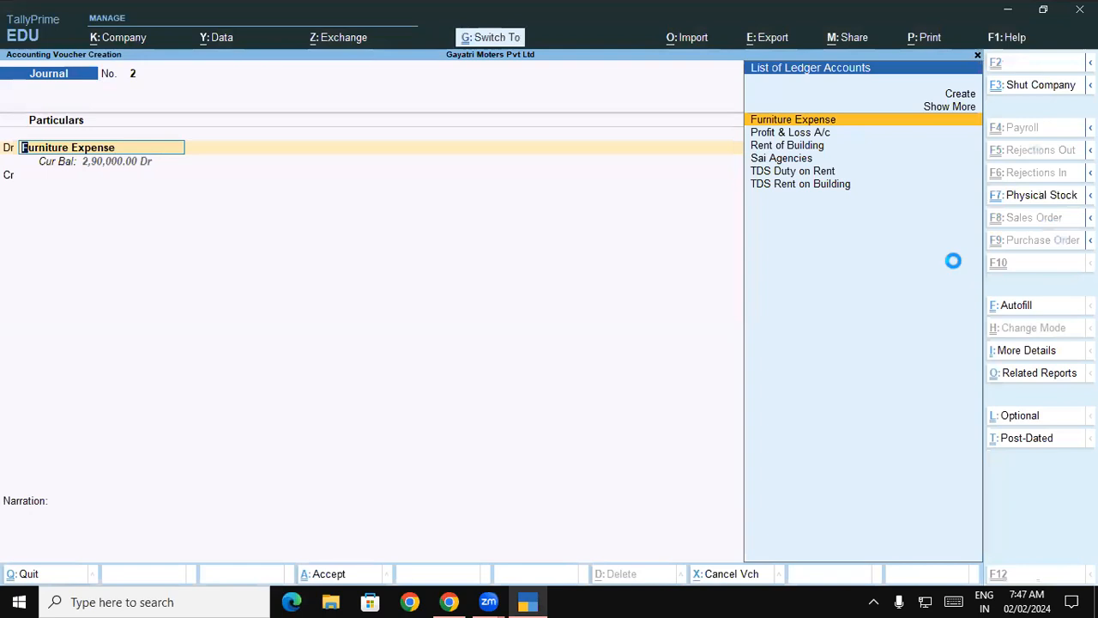
pyautogui.hotkey('ctrl', 'Return')
pyautogui.press('Return')
pyautogui.press('Return')
pyautogui.press('Return')
pyautogui.press('Return')
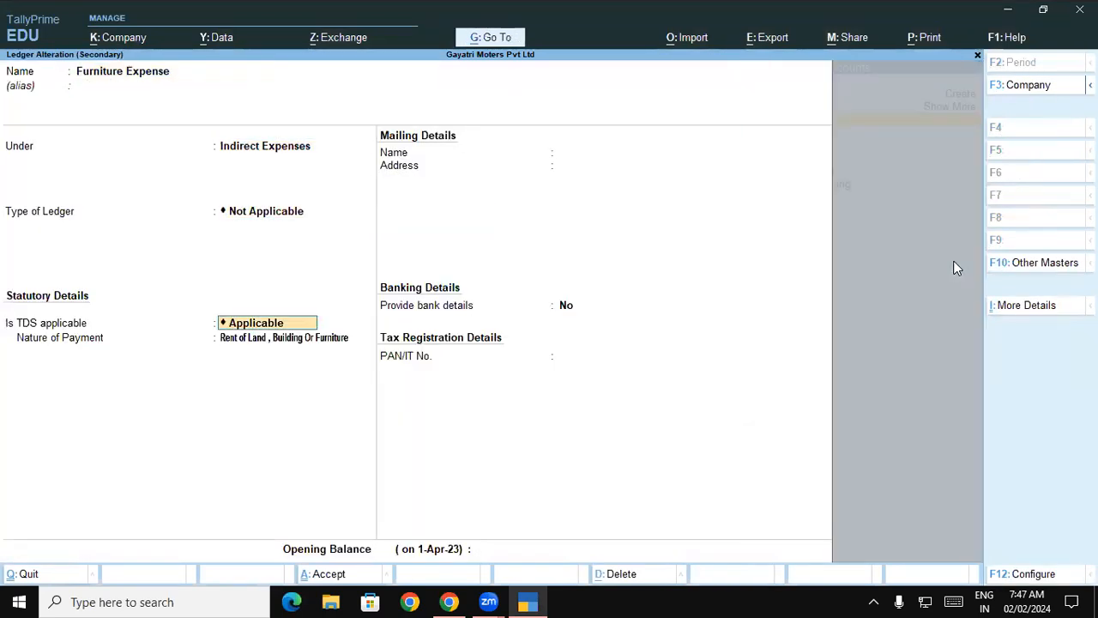
# Save the Furniture Expense ledger with TDS applicable and Rent of Land, Building Or Furniture as nature of payment, and return to the voucher's credit line
pyautogui.press('Return')
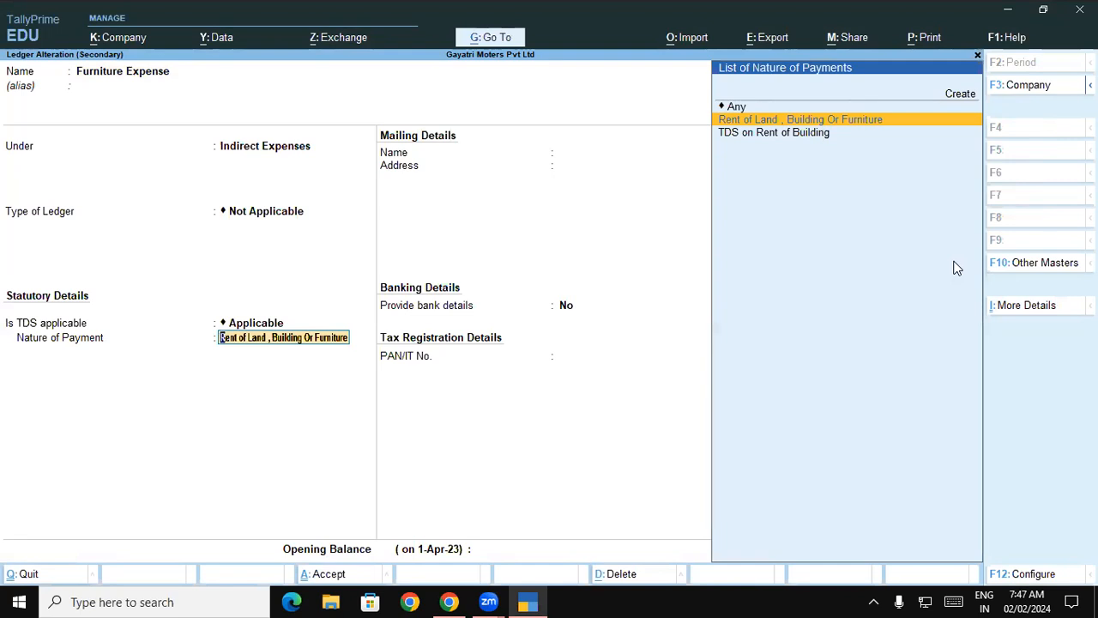
pyautogui.press('Return')
pyautogui.press('Return')
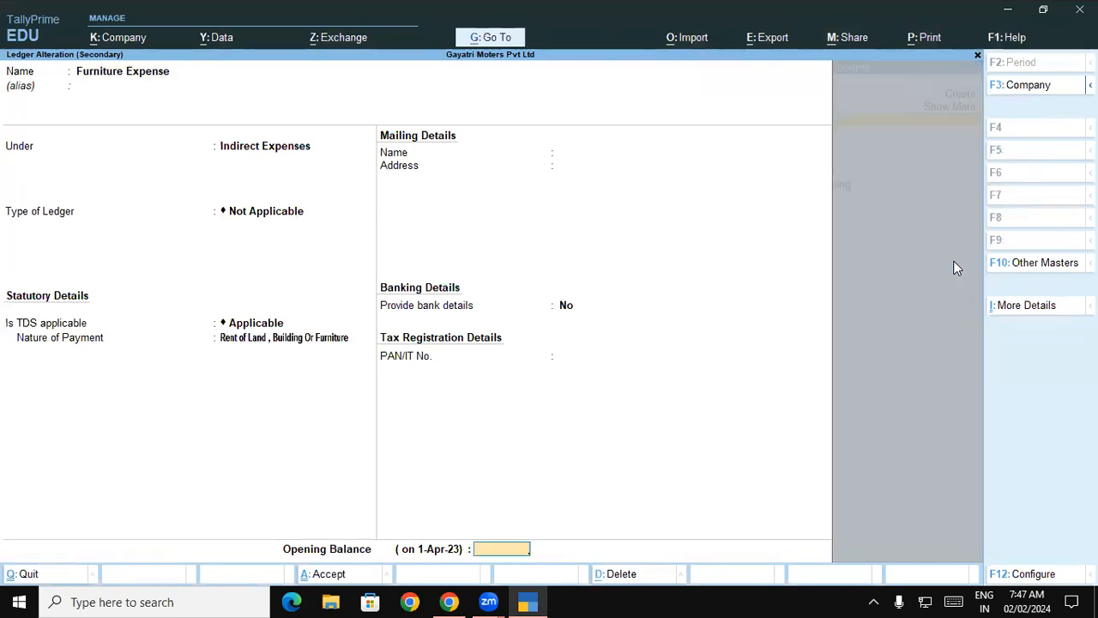
pyautogui.press('Return')
pyautogui.press('Return')
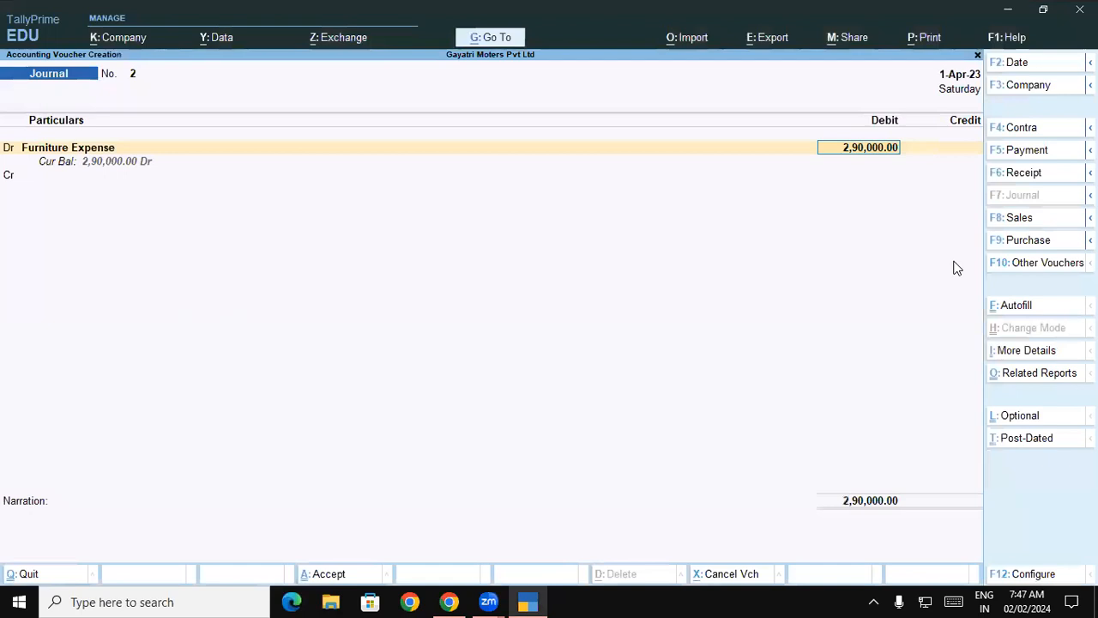
pyautogui.press('Return')
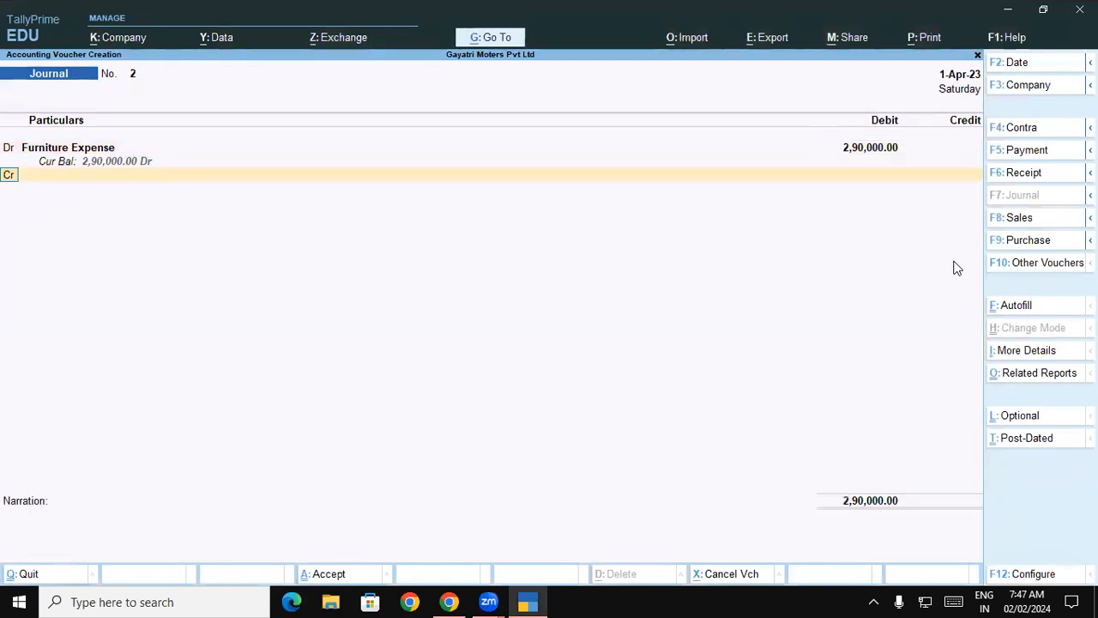
# Credit Sai Agencies in the journal voucher and add a new bill reference named Rent on Furn for 2,90,000 Cr
pyautogui.press('Return')
pyautogui.write('Sa')
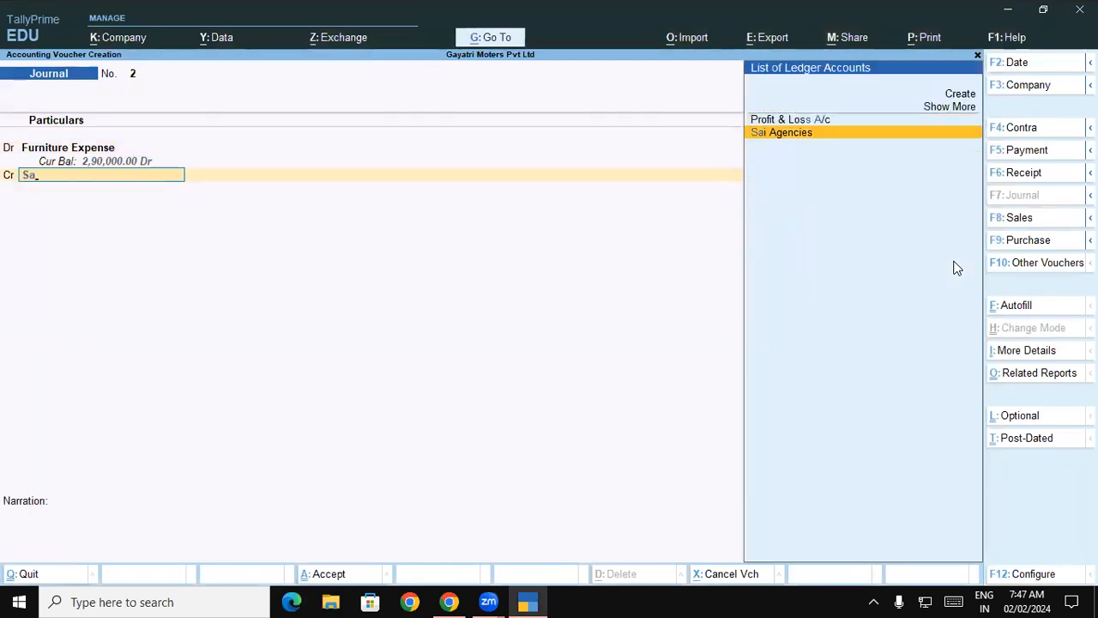
pyautogui.press('Return')
pyautogui.press('Return')
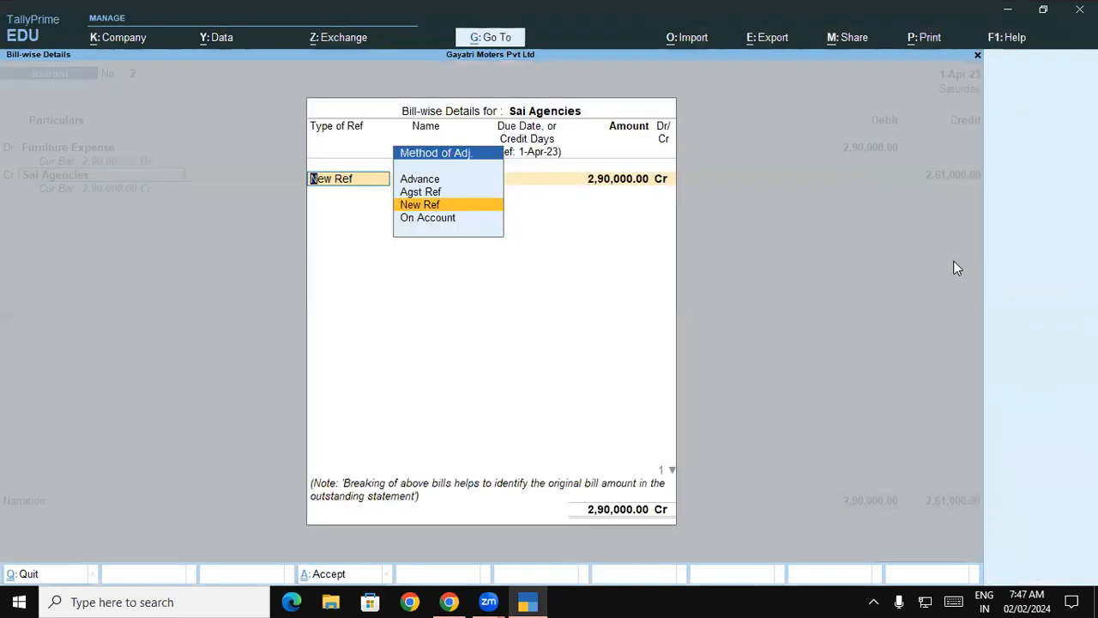
pyautogui.press('Return')
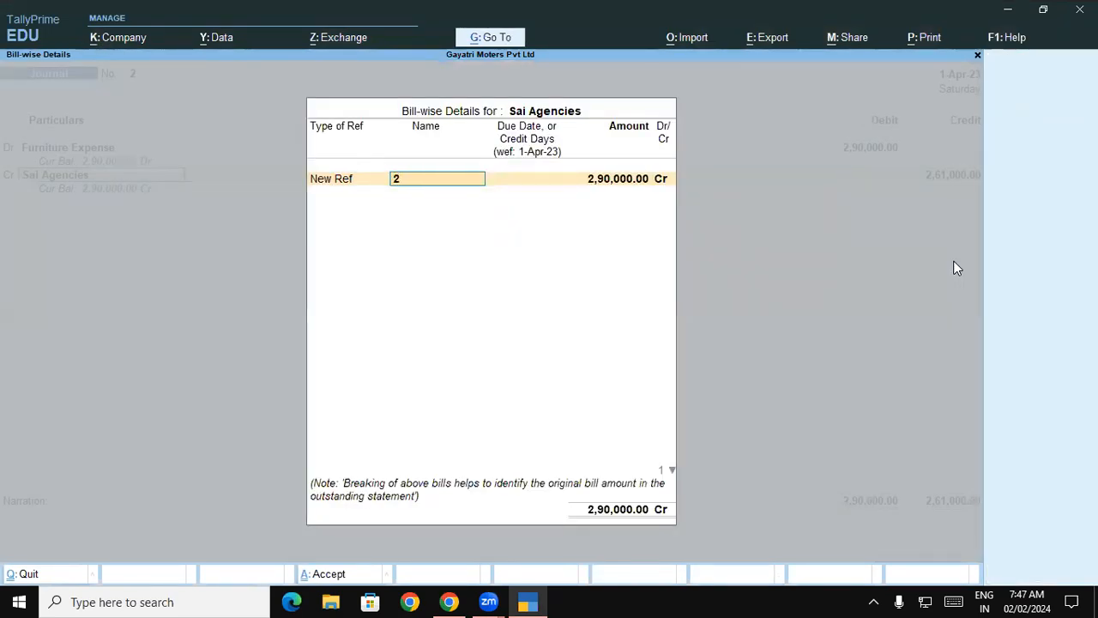
pyautogui.write('Rent on Fur')
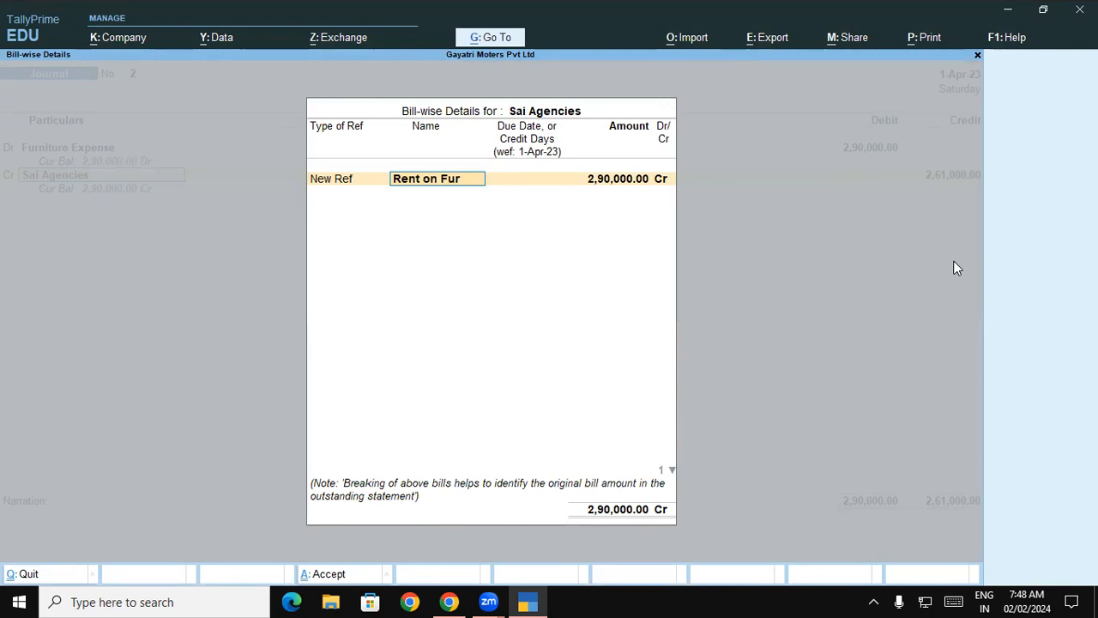
pyautogui.write('n')
pyautogui.press('Return')
pyautogui.press('Return')
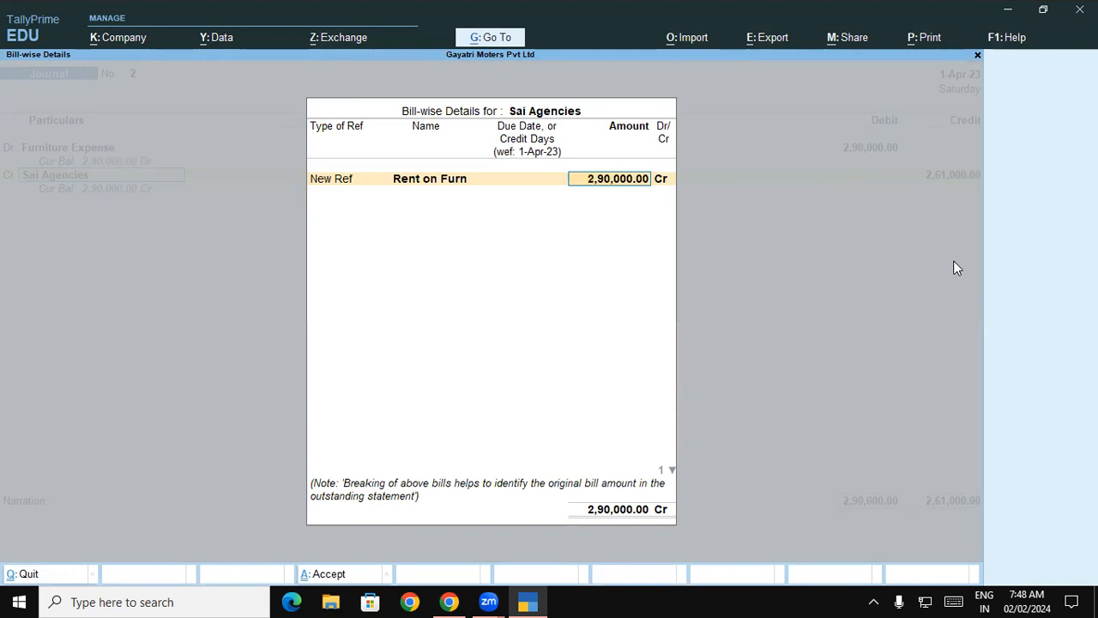
pyautogui.press('Return')
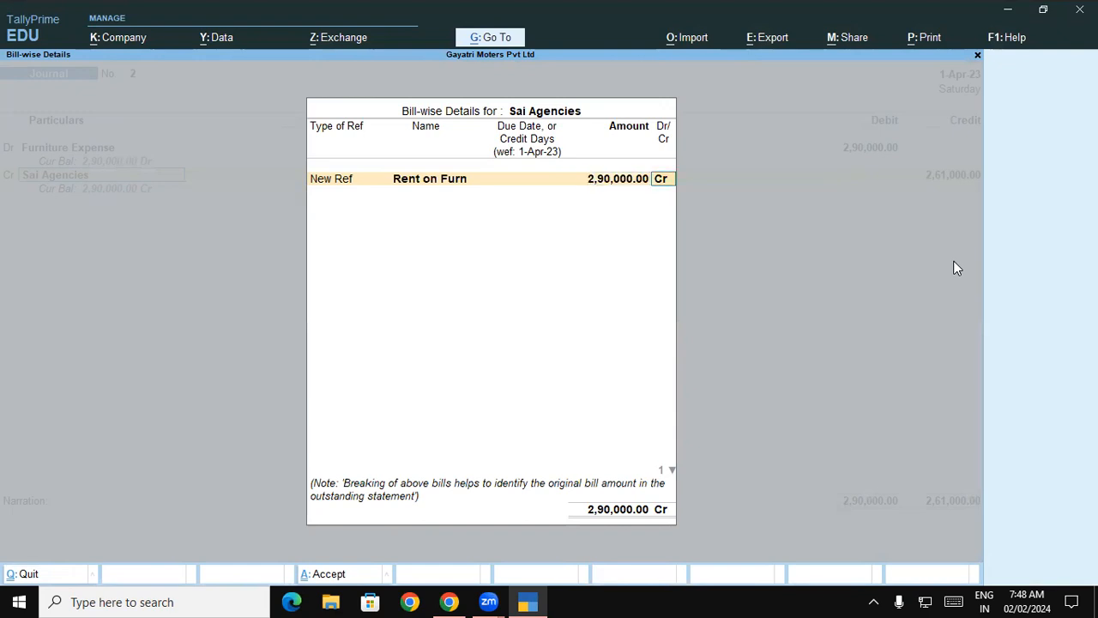
pyautogui.press('Return')
# Add a second new reference named Tds on Rent of Furn for 29,000 Dr and accept the bill-wise details
pyautogui.press('Return')
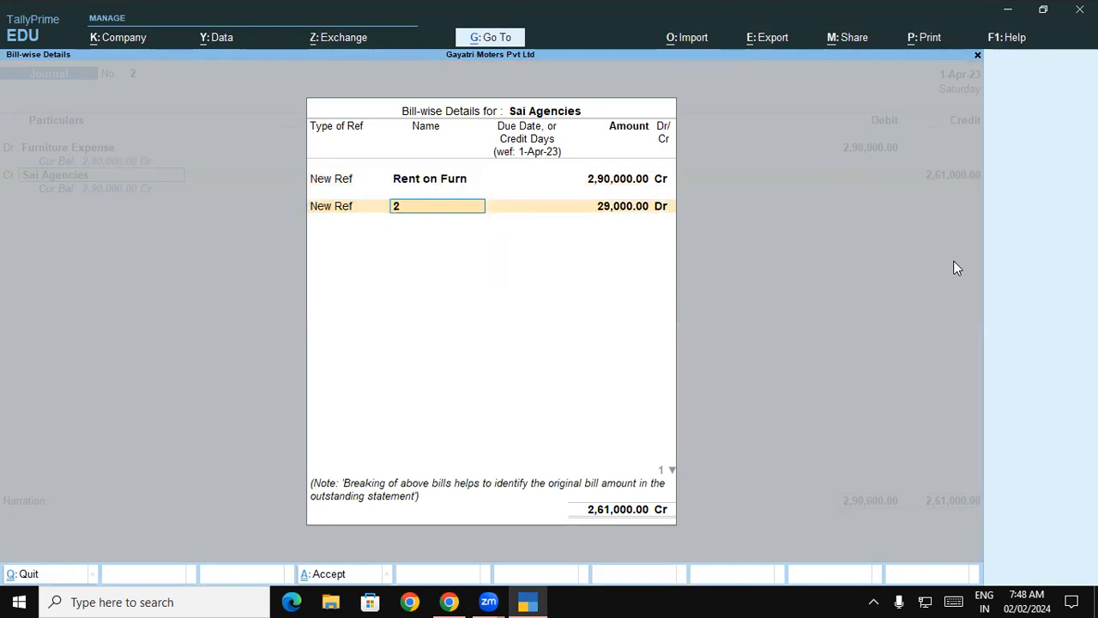
pyautogui.write('Tds on Rent of Furn')
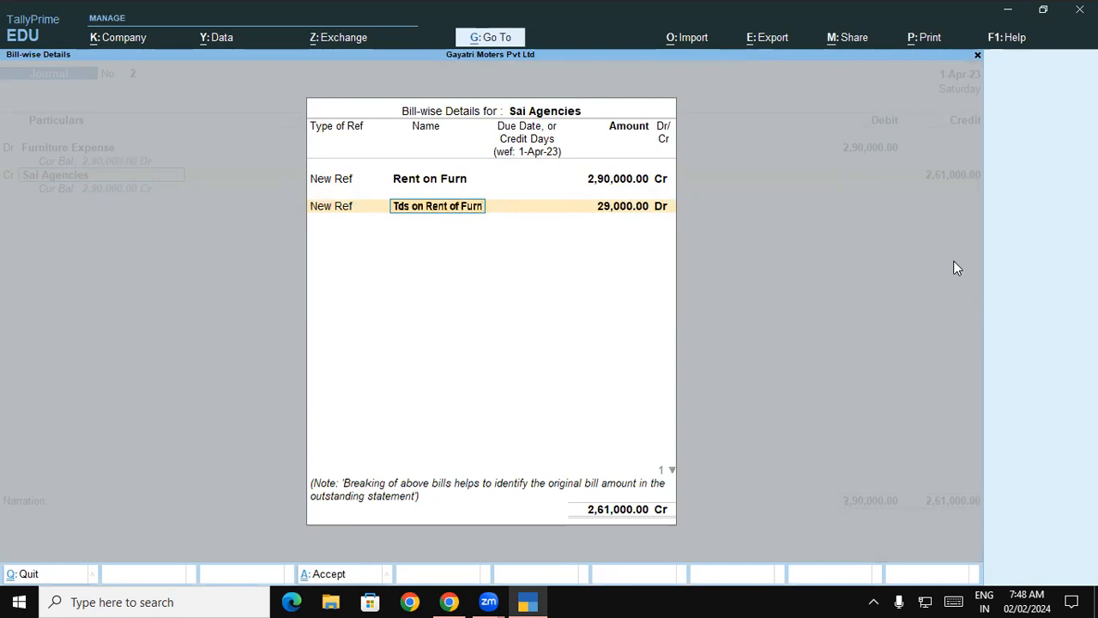
pyautogui.press('Return')
pyautogui.press('Return')
pyautogui.press('Return')
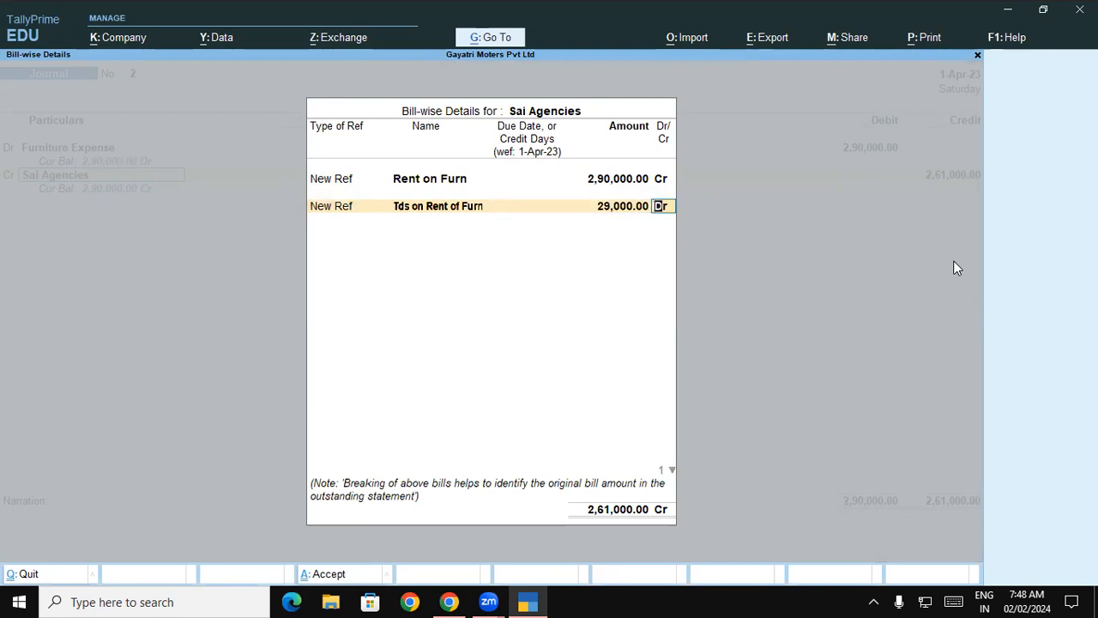
pyautogui.press('Return')
pyautogui.press('Return')
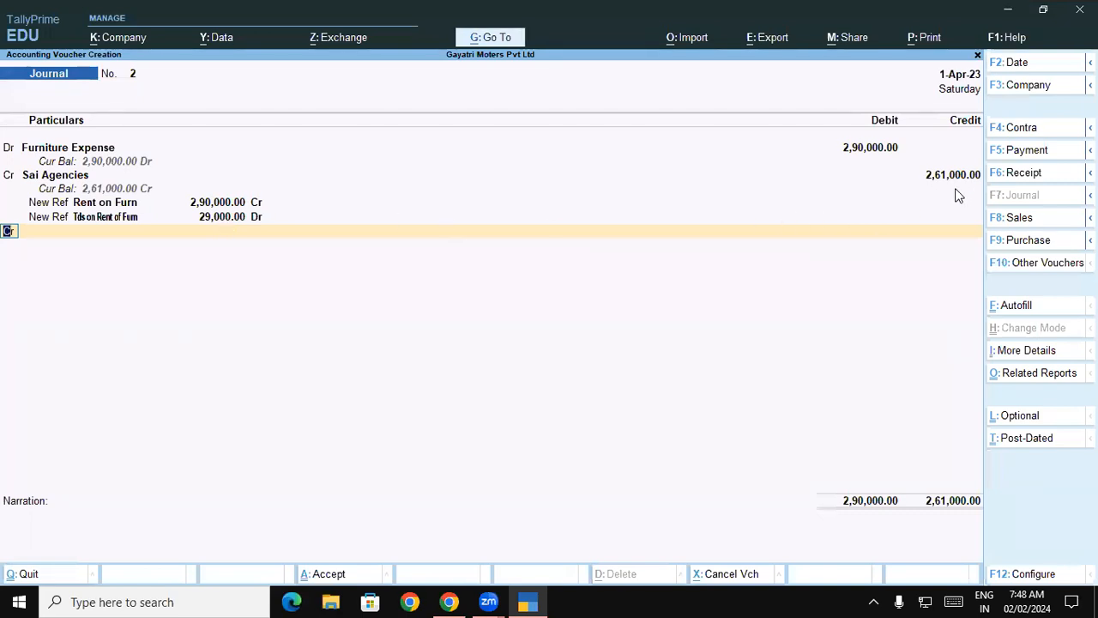
# Credit TDS Duty on Rent with 29,000 and save the journal voucher without a narration
pyautogui.press('Return')
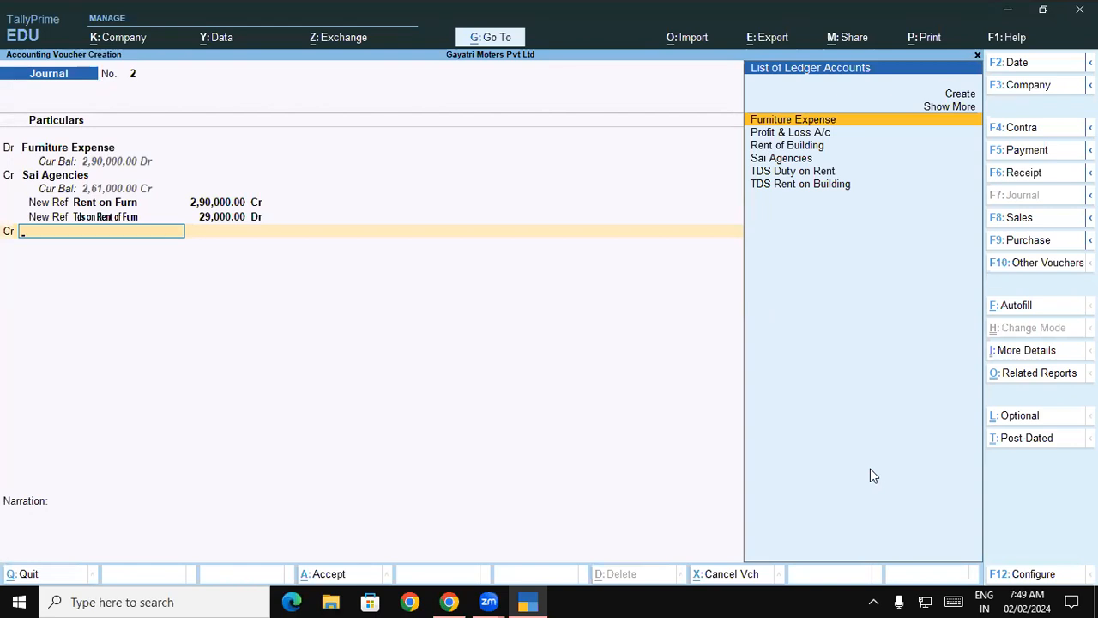
pyautogui.press('Down')
pyautogui.press('Down')
pyautogui.press('Down')
pyautogui.press('Down')
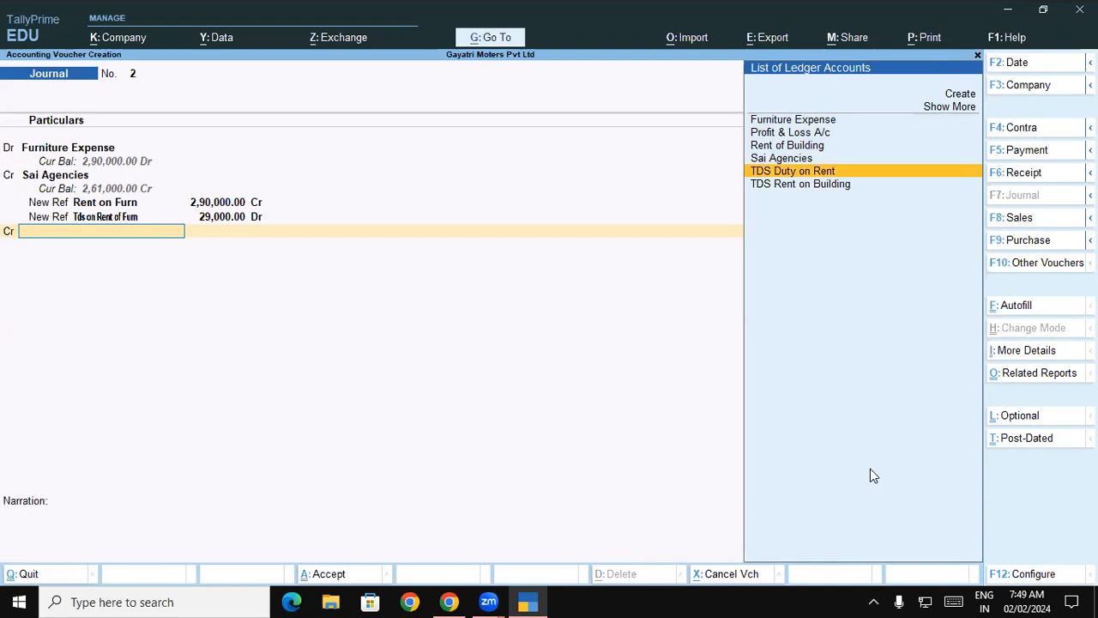
pyautogui.press('Return')
pyautogui.press('Return')
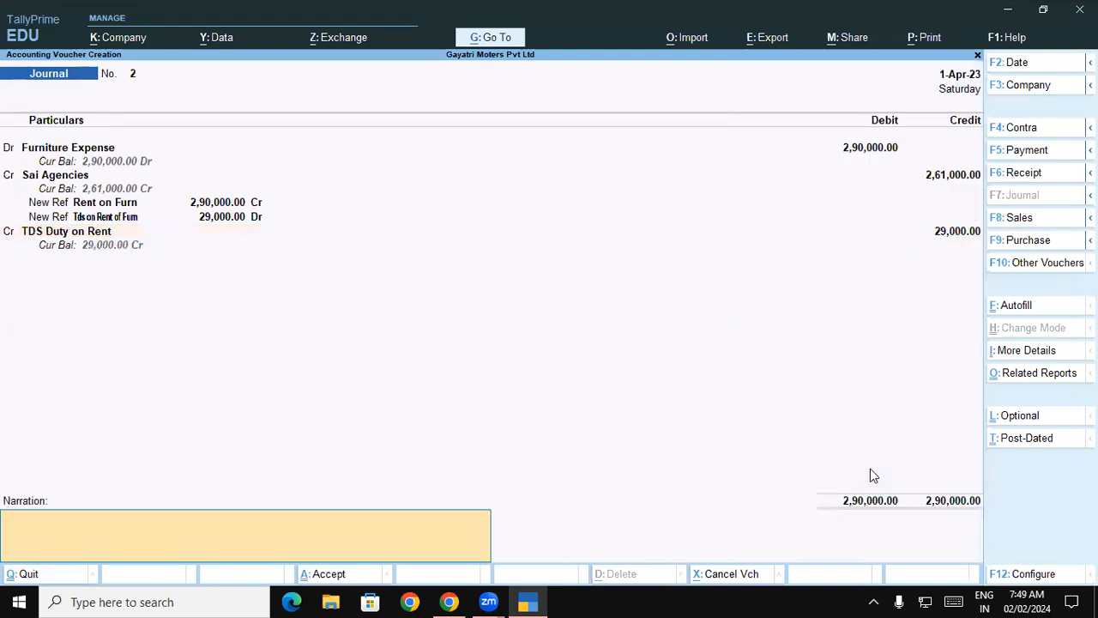
pyautogui.press('Return')
pyautogui.press('Return')
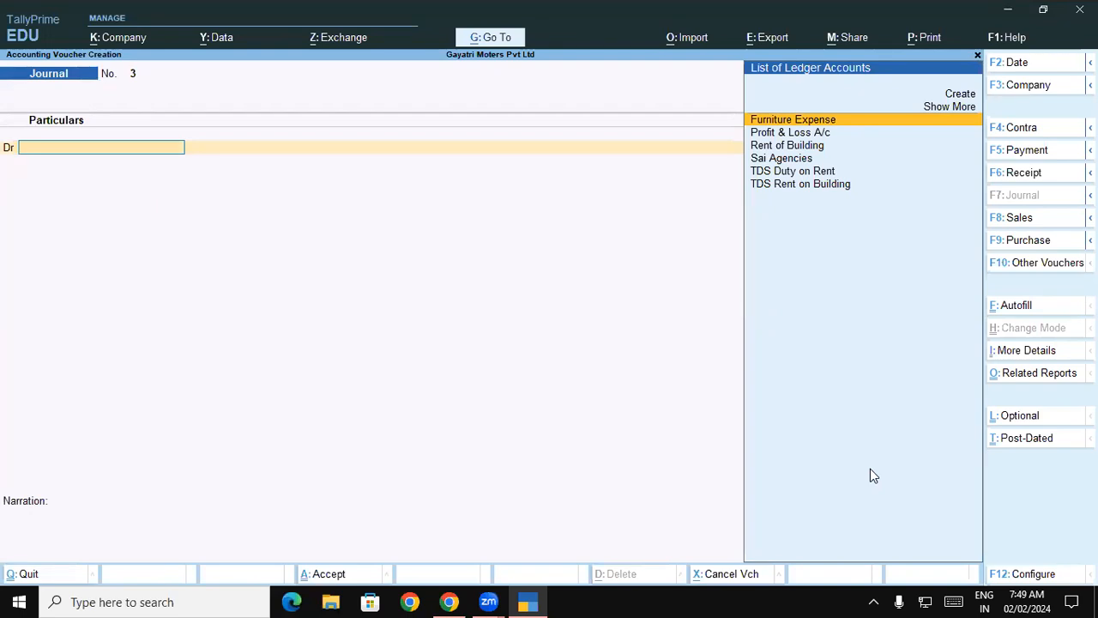
# Draft a payment voucher paying Sai Agencies 261000 from KOTAK BANK against the Rent on Furn bill, and discard it
pyautogui.press('F5')
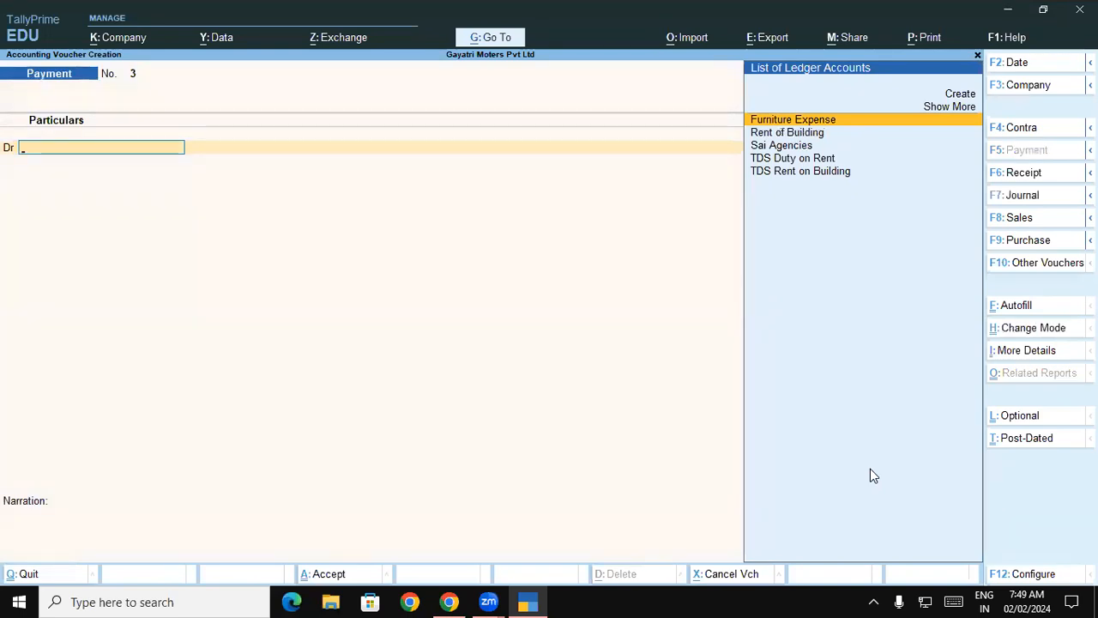
pyautogui.write('Sa')
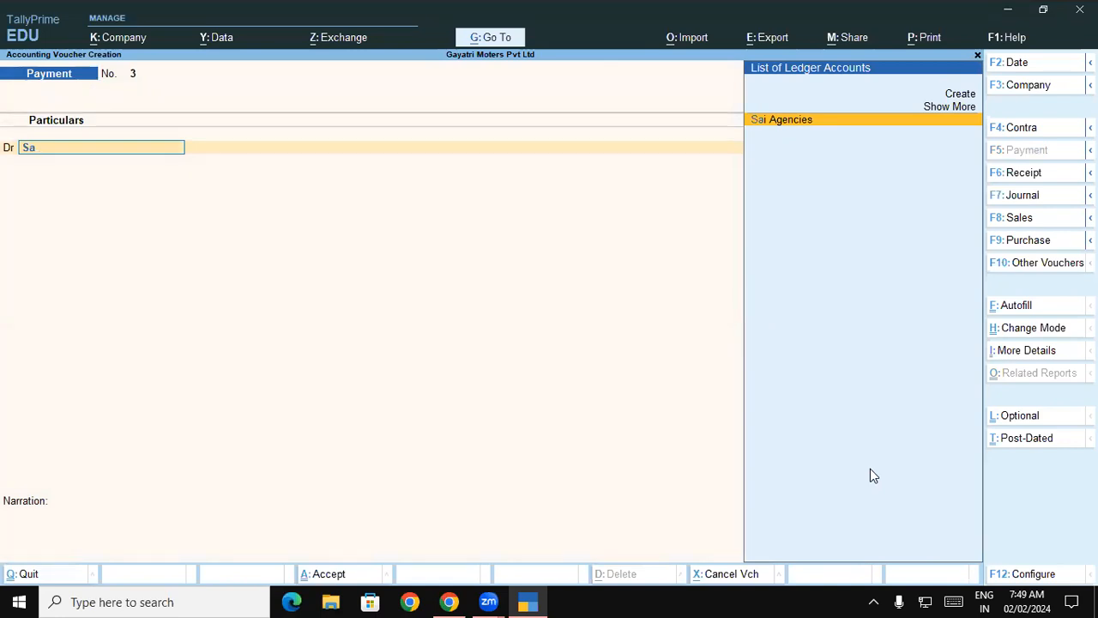
pyautogui.press('Return')
pyautogui.press('Return')
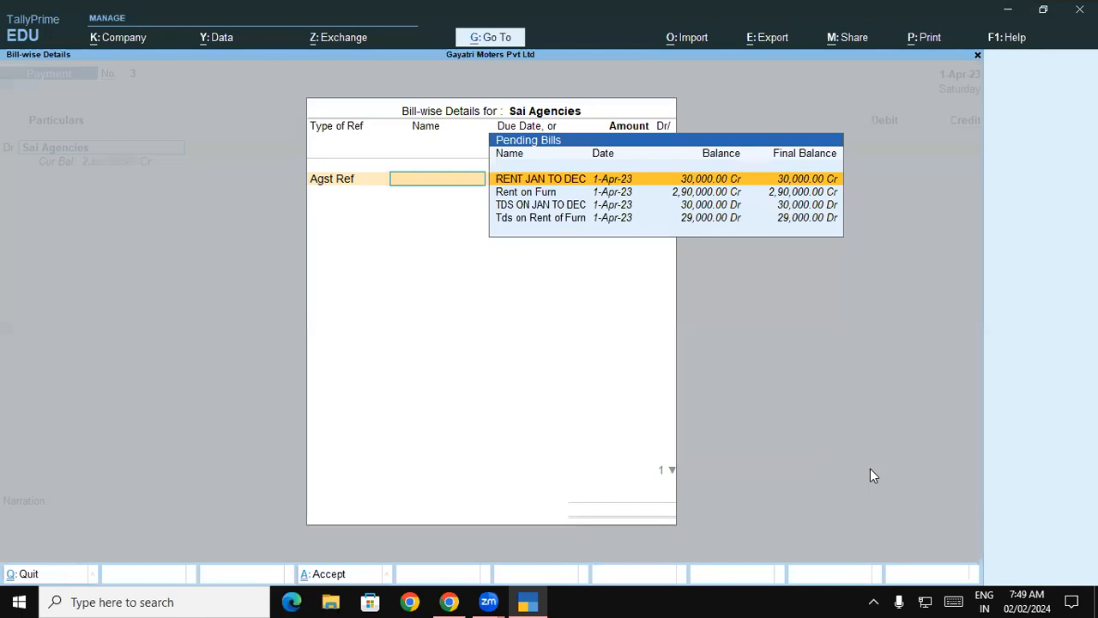
pyautogui.press('Down')
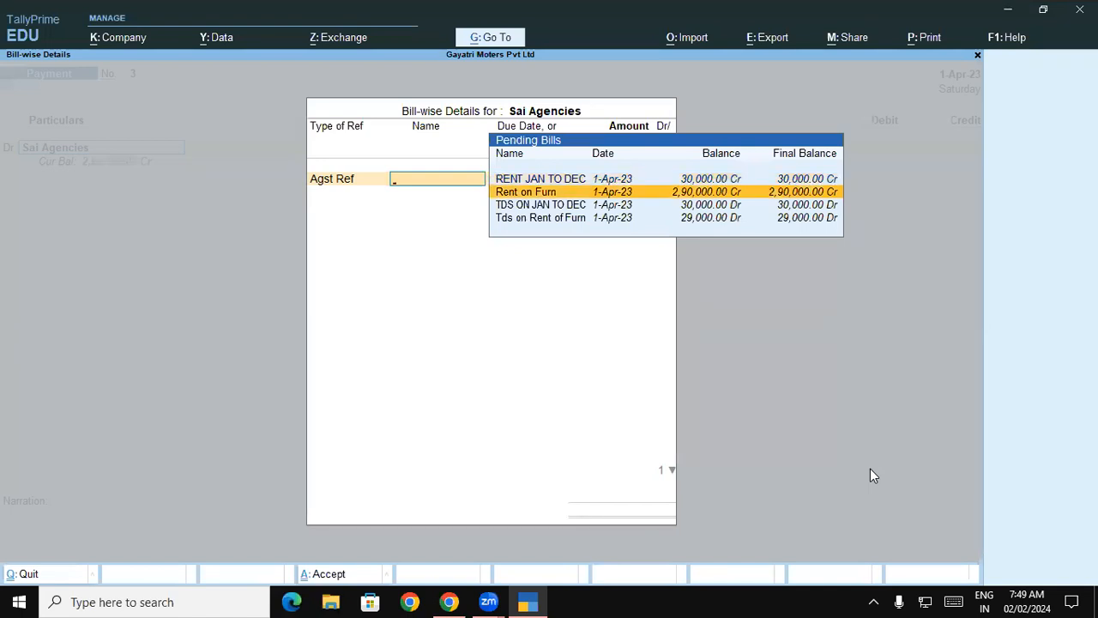
pyautogui.press('Return')
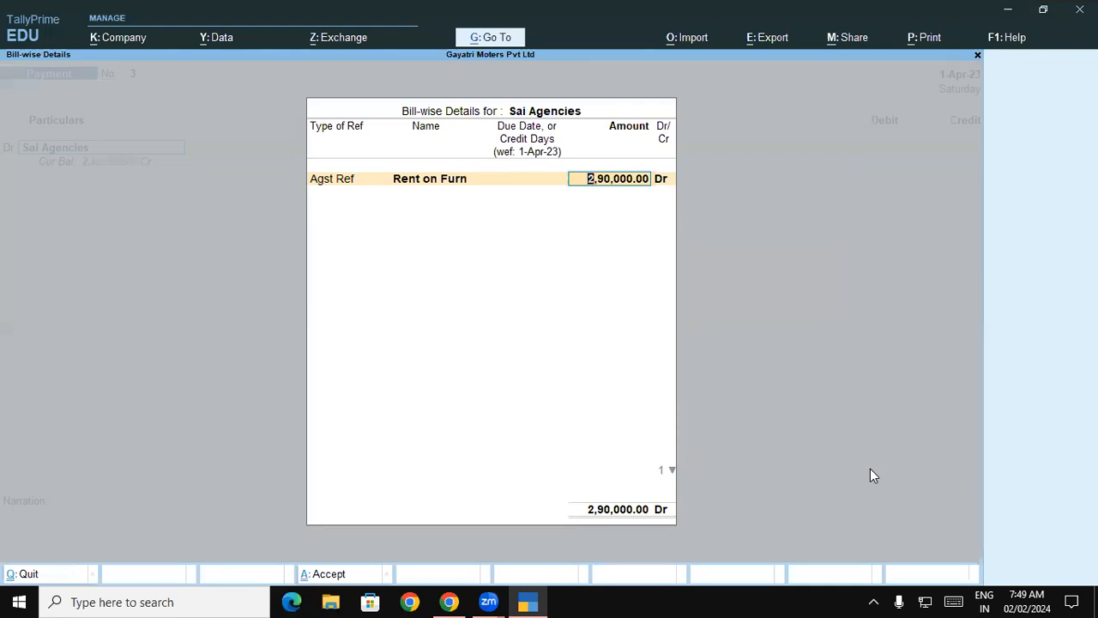
pyautogui.press('BackSpace')
pyautogui.write('261000')
pyautogui.press('Return')
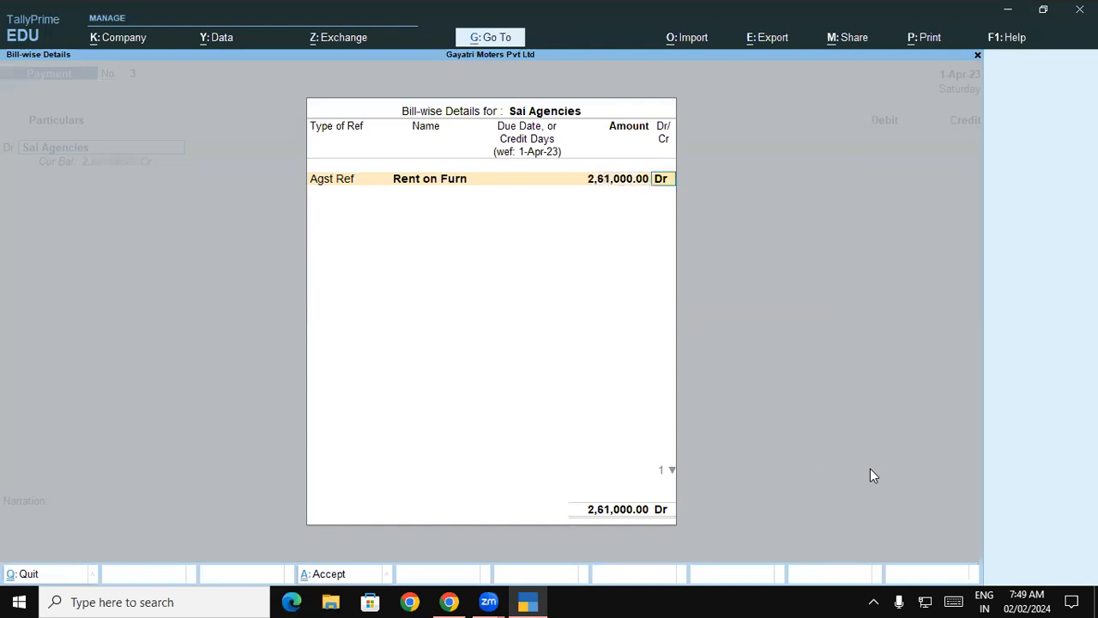
pyautogui.press('Return')
pyautogui.press('Return')
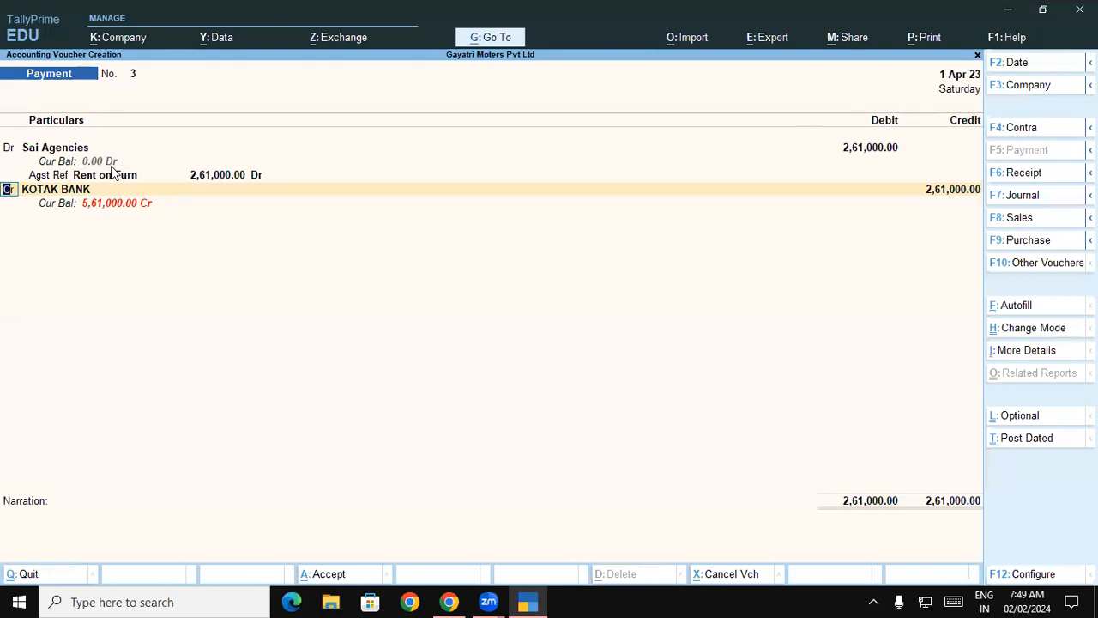
pyautogui.press('Escape')
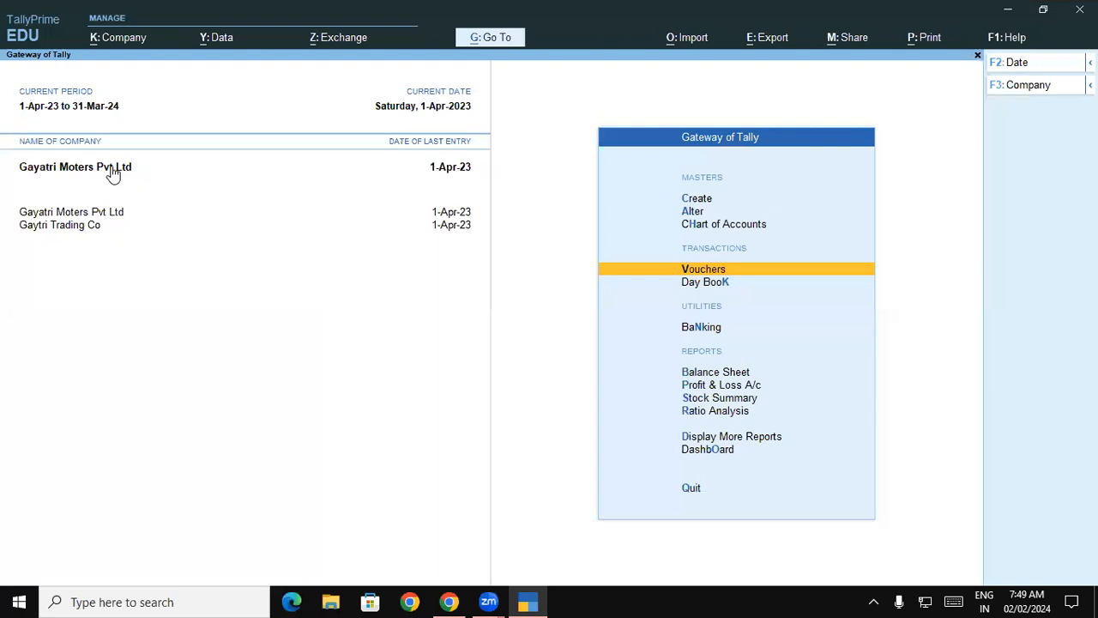
# Draft a payment voucher debiting Sai Agencies with the full 2,90,000 against the Rent on Furn bill, and discard it
pyautogui.press('Return')
pyautogui.write('sa')
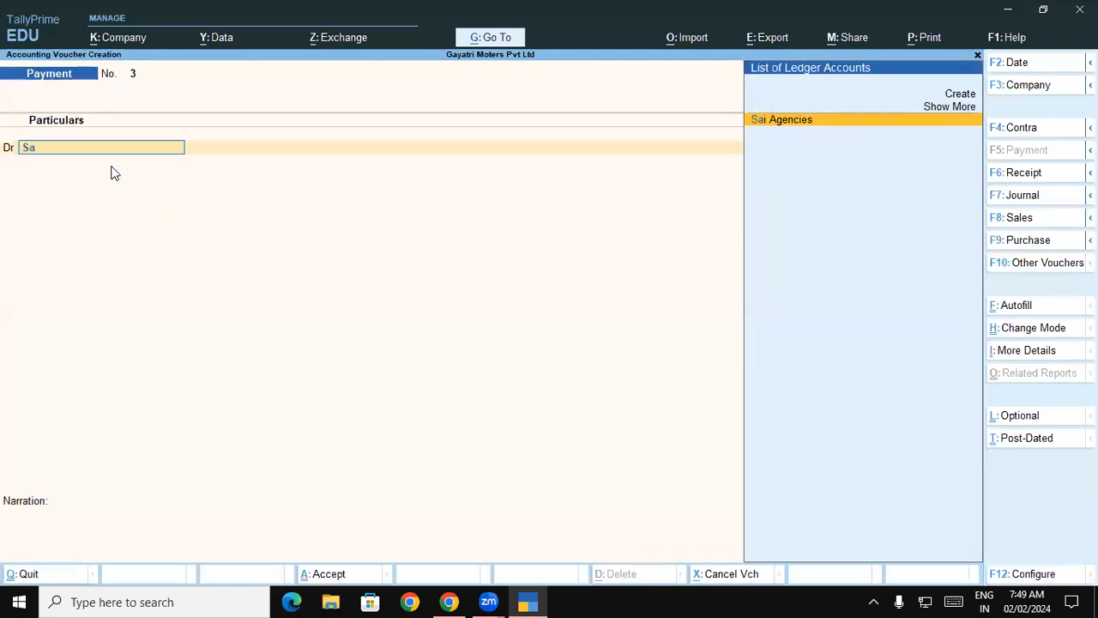
pyautogui.press('Return')
pyautogui.press('Return')
pyautogui.press('Down')
pyautogui.press('Return')
pyautogui.press('Return')
pyautogui.press('Return')
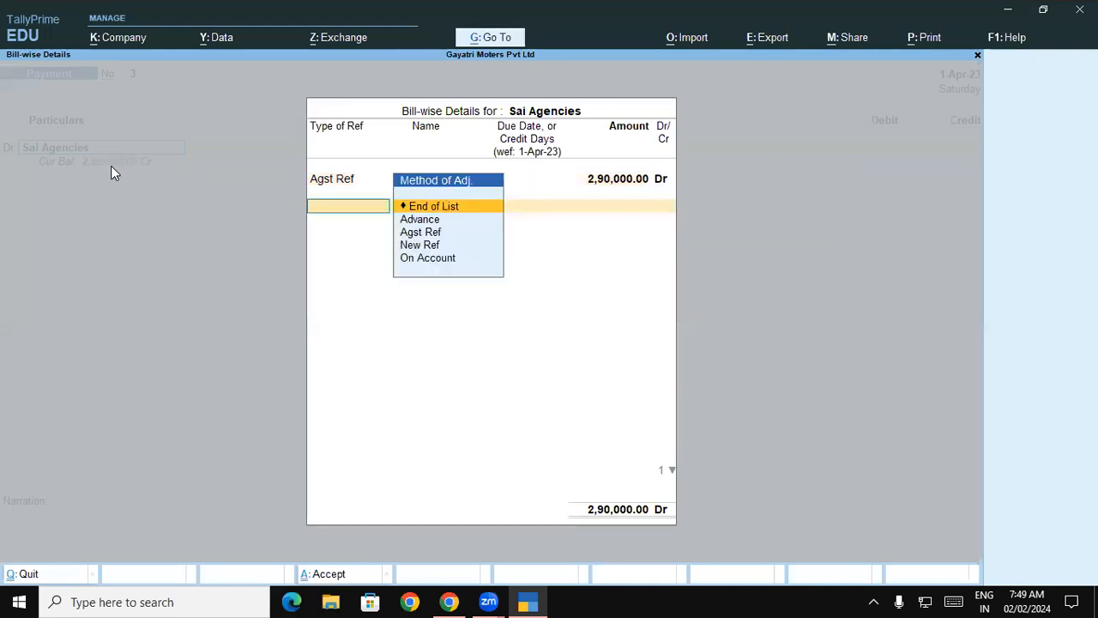
pyautogui.press('Return')
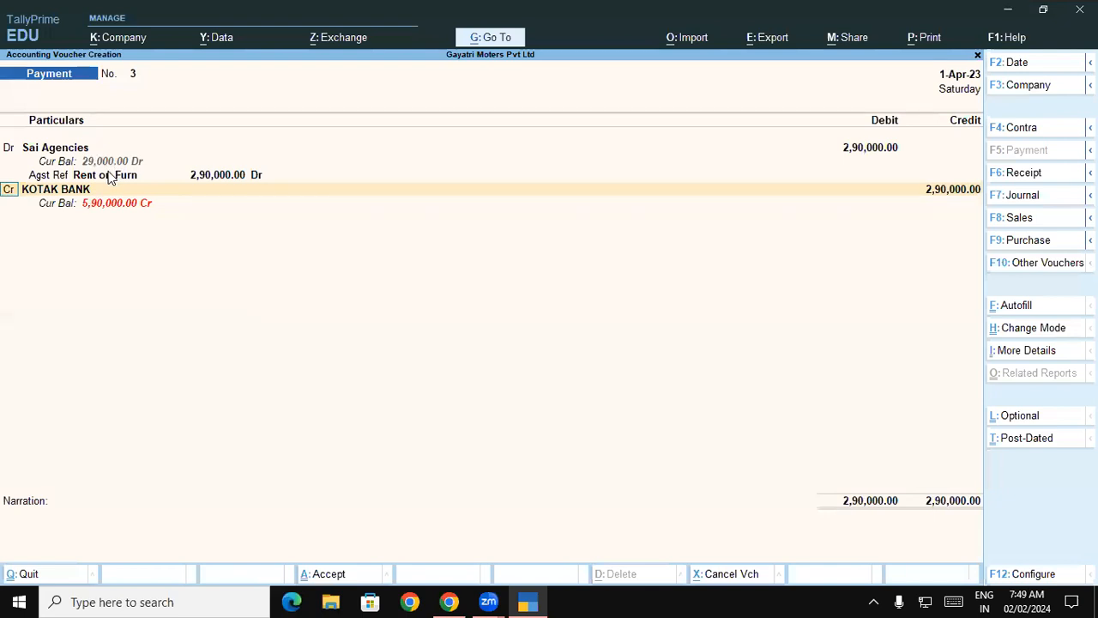
pyautogui.press('Escape')
pyautogui.press('Return')
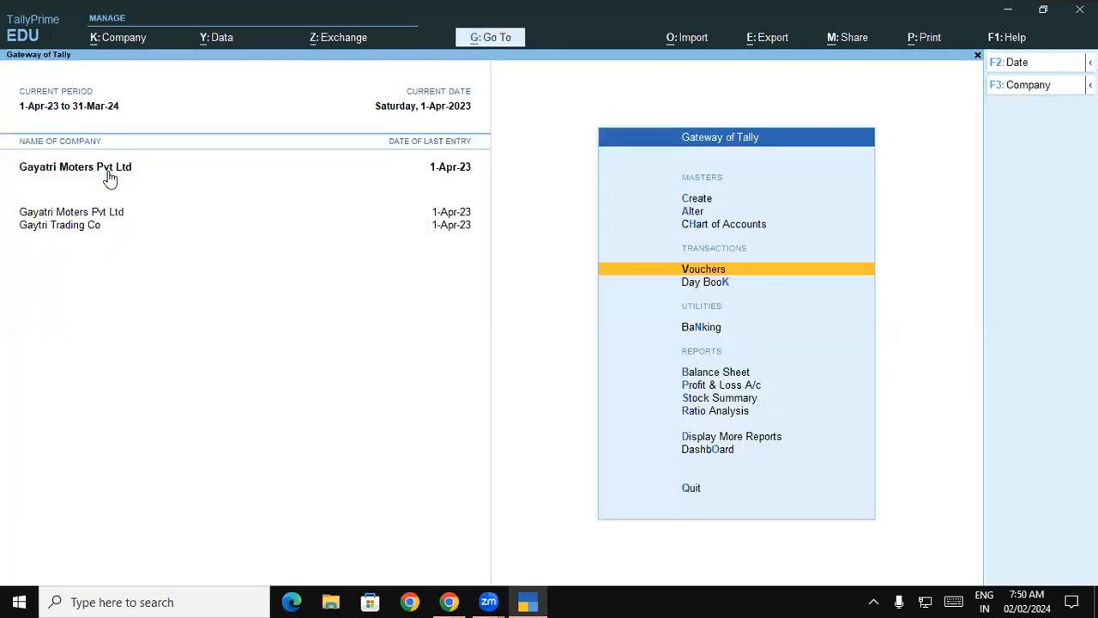
pyautogui.press('Return')
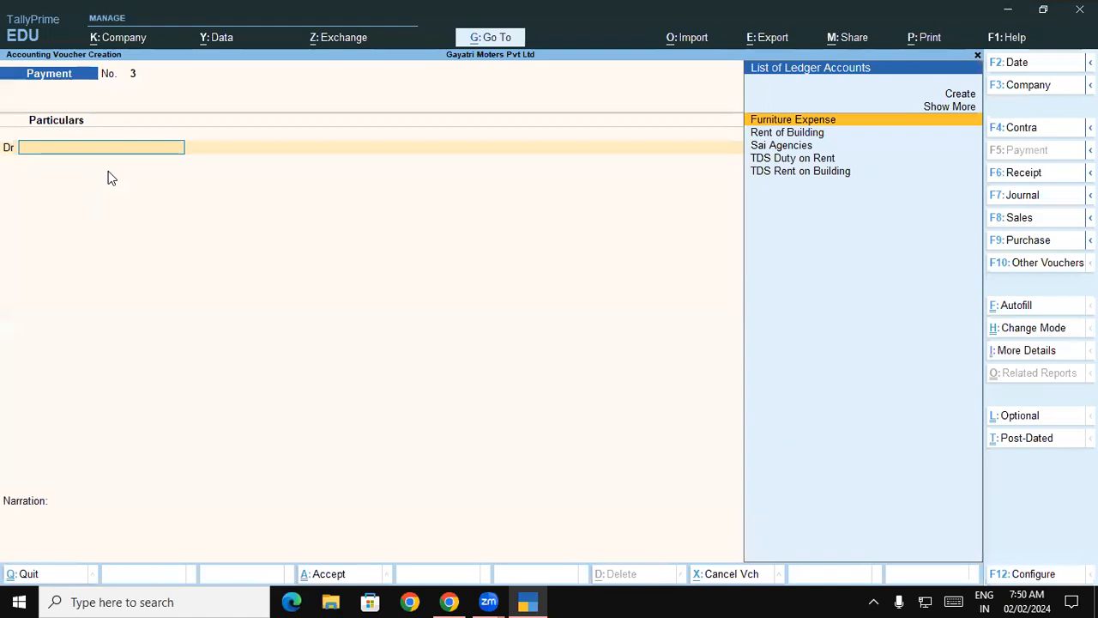
pyautogui.write('Sa')
pyautogui.press('Return')
pyautogui.press('Return')
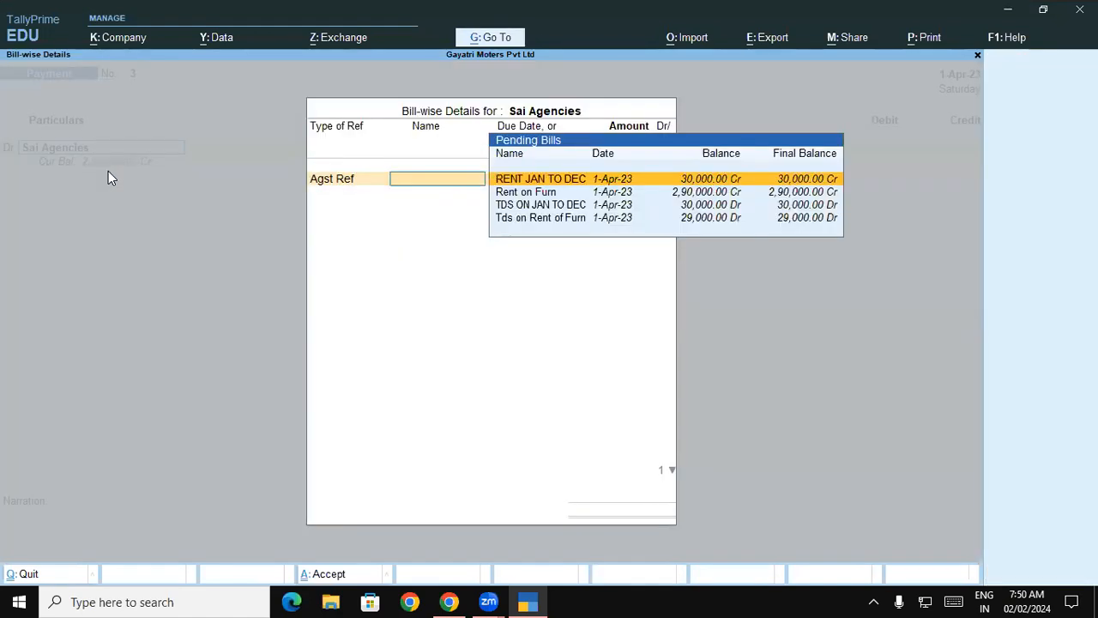
pyautogui.press('Return')
pyautogui.press('BackSpace')
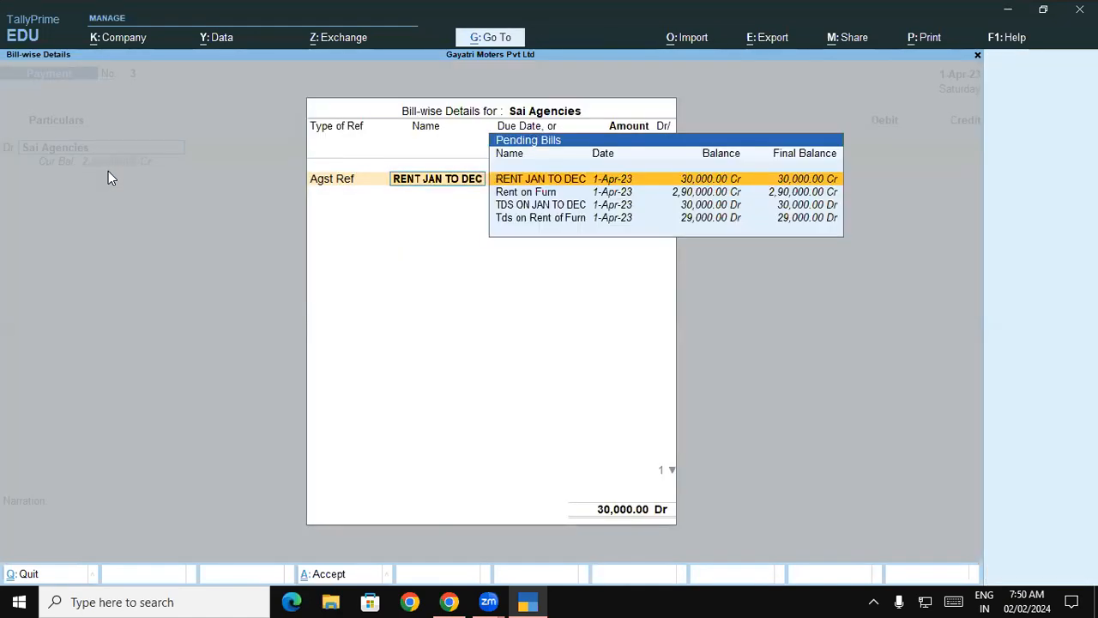
pyautogui.press('Down')
pyautogui.press('Return')
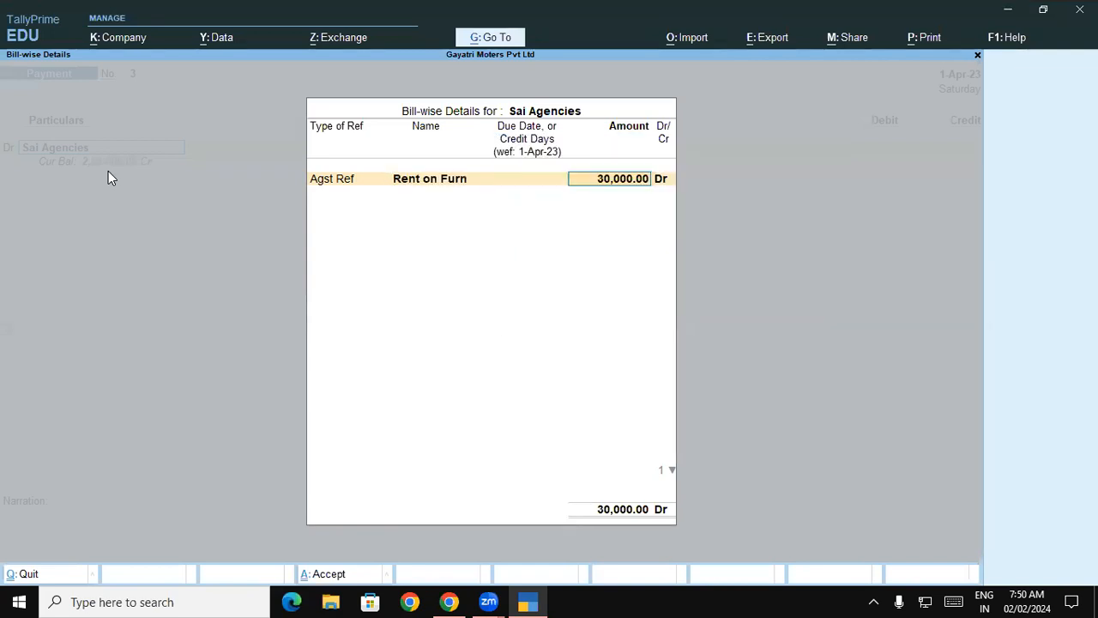
pyautogui.press('Return')
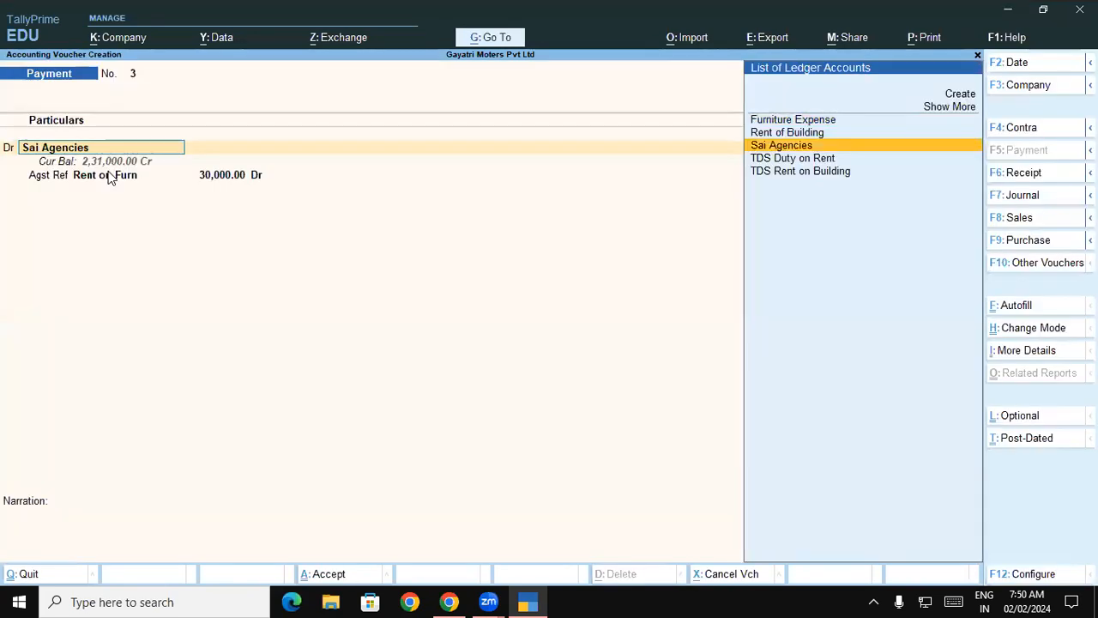
pyautogui.press('BackSpace')
pyautogui.press('Escape')
# Start a payment voucher debiting Sai Agencies 261000 against the pending Rent on Furn bill
pyautogui.press('Return')
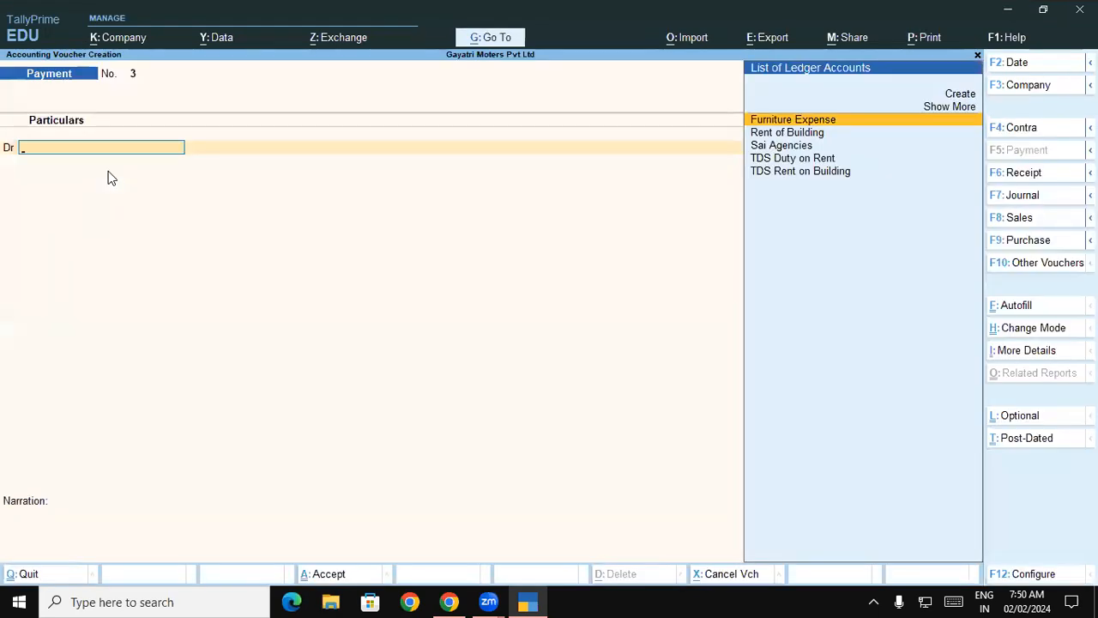
pyautogui.write('Sai')
pyautogui.press('Return')
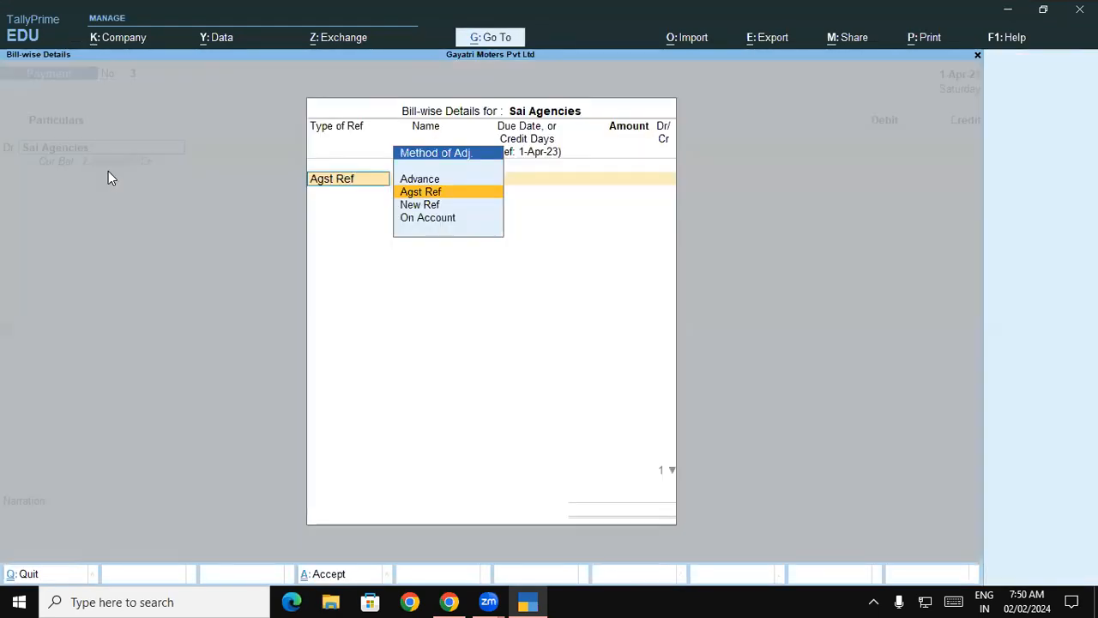
pyautogui.press('Return')
pyautogui.press('Down')
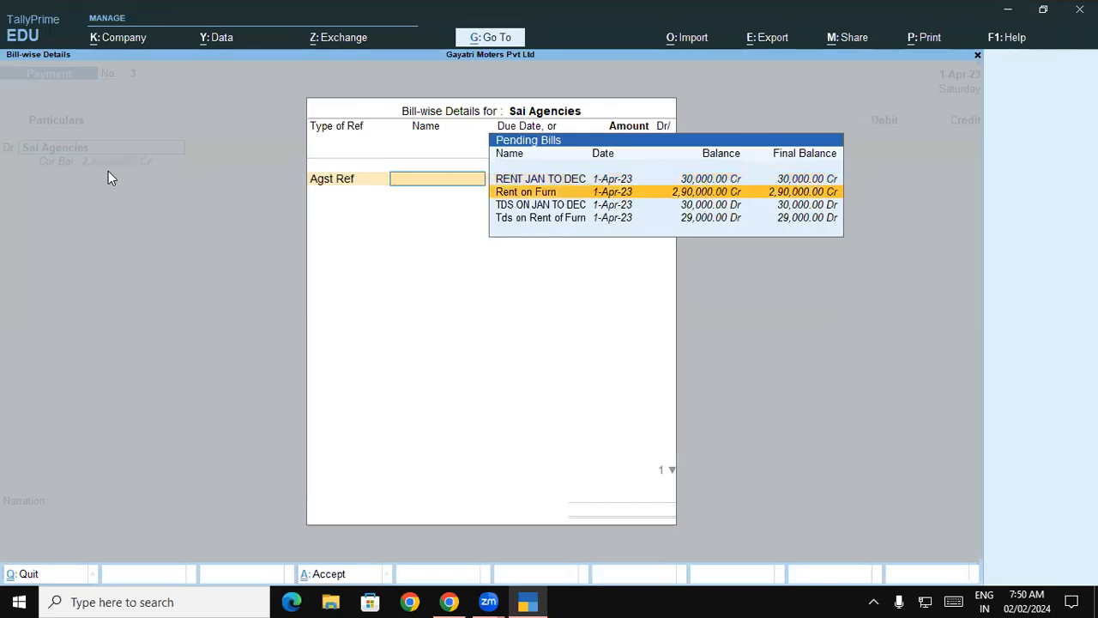
pyautogui.press('Return')
pyautogui.press('BackSpace')
pyautogui.write('261000')
pyautogui.press('Return')
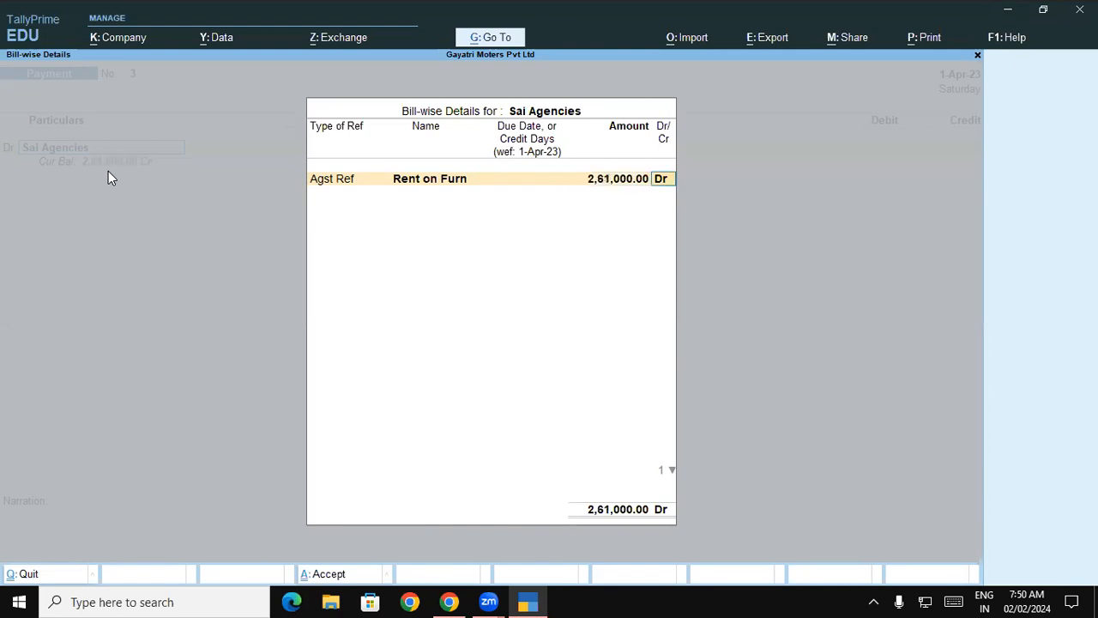
pyautogui.press('Return')
# Credit KOTAK BANK by cheque with instrument number 174533 and save the Sai Agencies payment without a narration
pyautogui.press('Return')
pyautogui.press('Return')
pyautogui.press('Return')
pyautogui.press('Return')
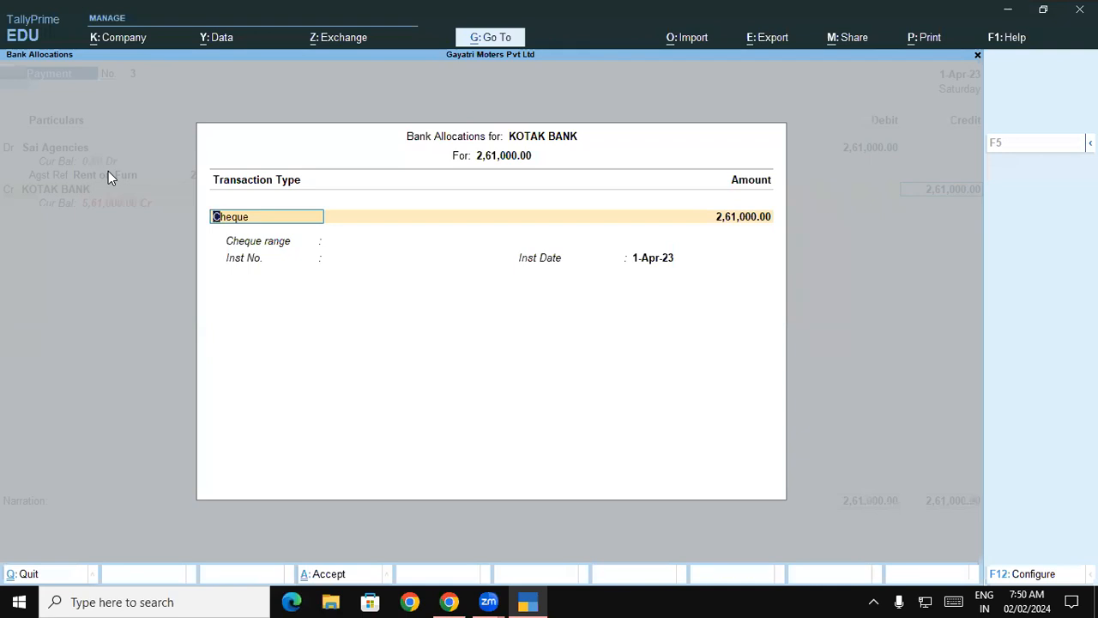
pyautogui.press('Return')
pyautogui.press('Return')
pyautogui.write('174533')
pyautogui.press('Return')
pyautogui.press('Return')
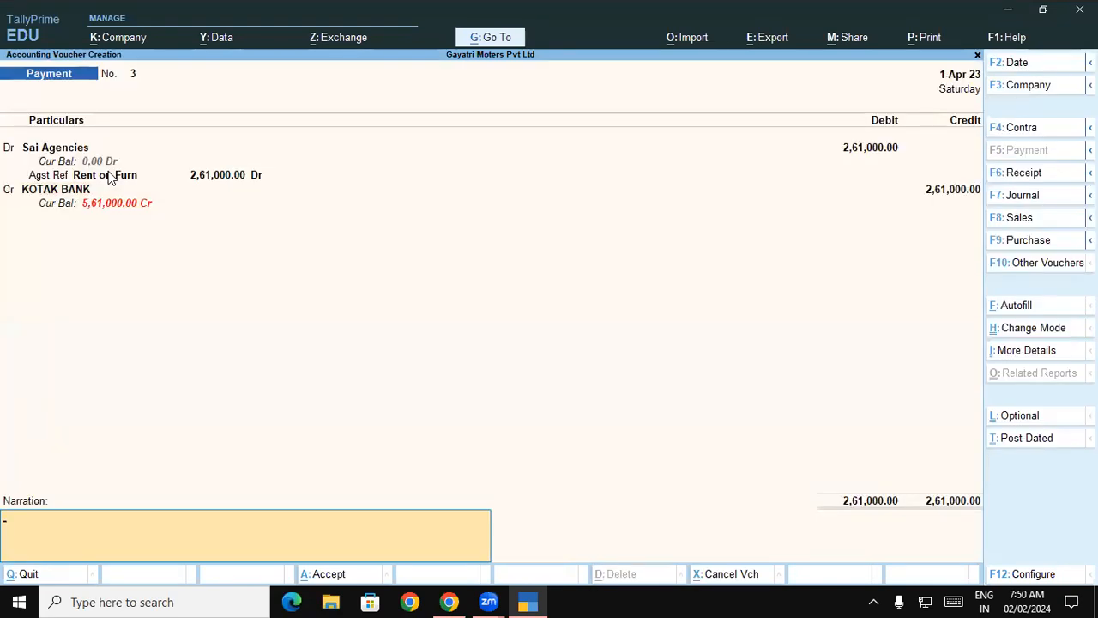
pyautogui.press('Return')
pyautogui.press('Return')
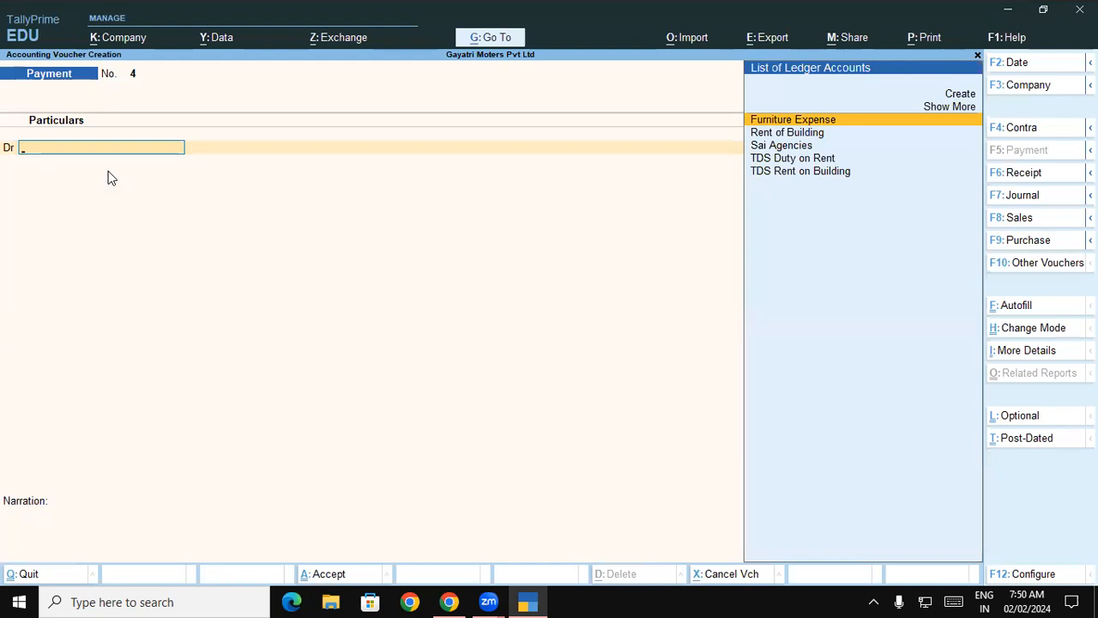
pyautogui.write('Td')
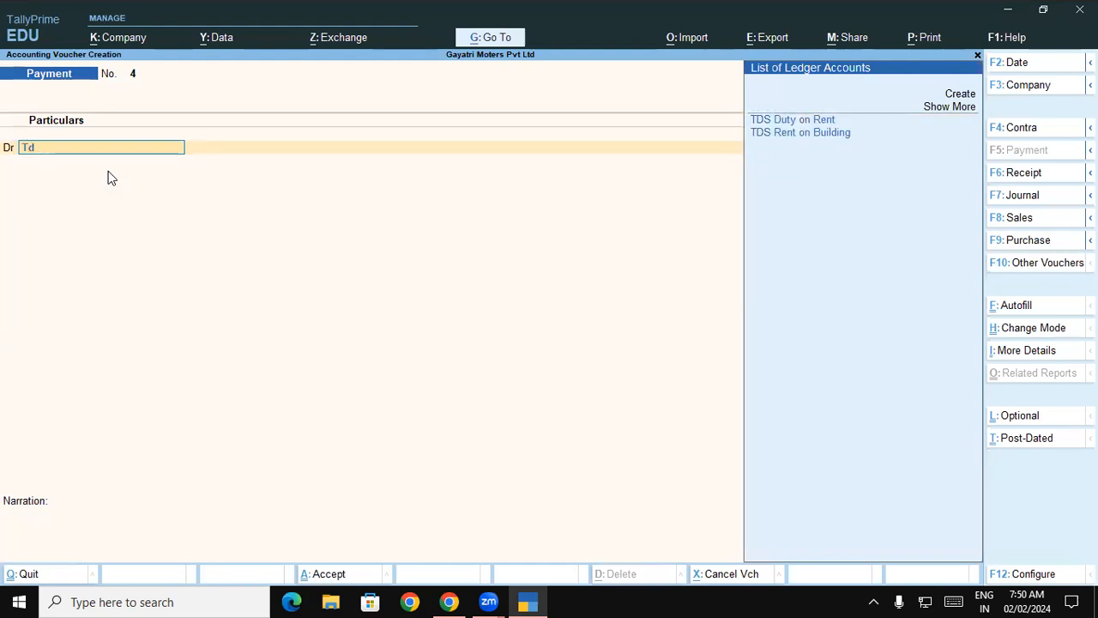
pyautogui.press('Down')
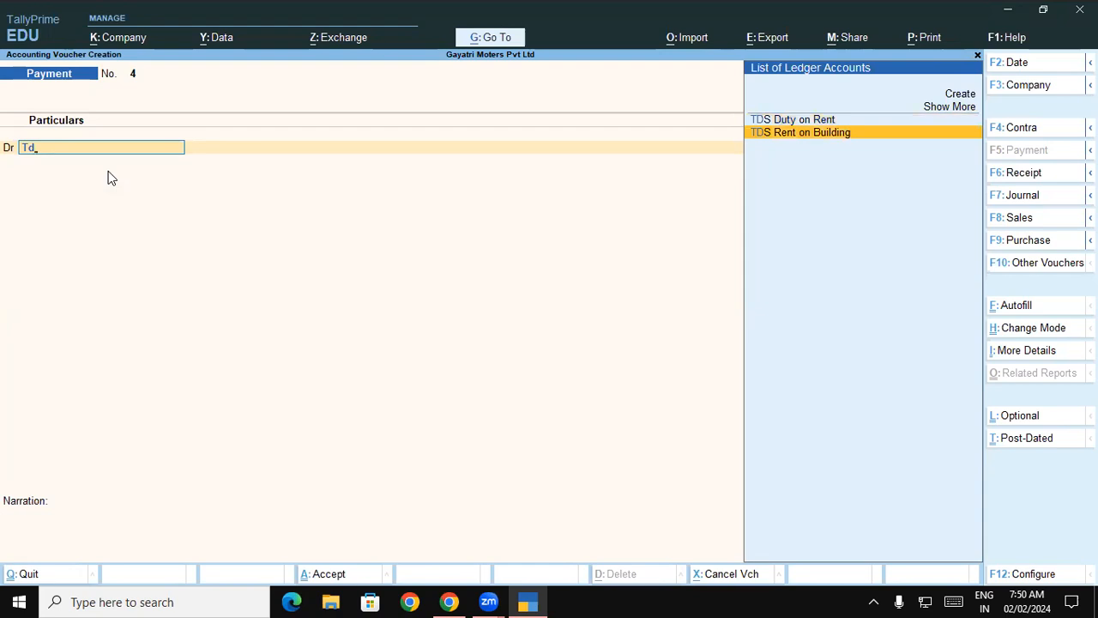
pyautogui.press('Up')
pyautogui.press('Down')
pyautogui.press('Return')
pyautogui.press('Return')
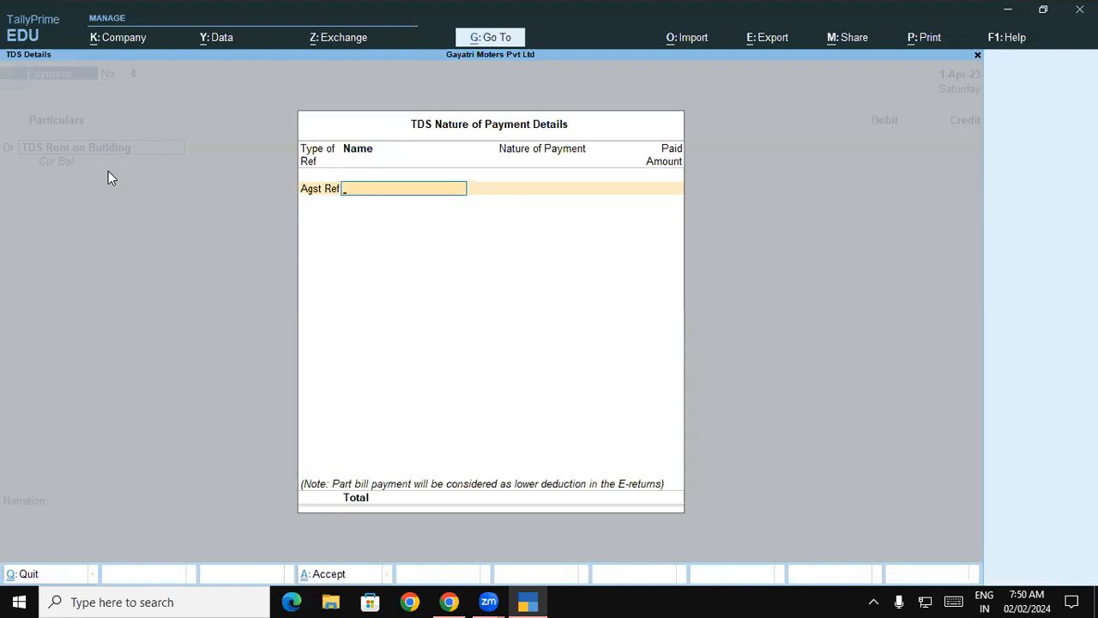
pyautogui.press('BackSpace')
pyautogui.press('BackSpace')
pyautogui.press('Escape')
# Debit TDS Duty on Rent 29,000 against the pending Sai Agencies journal reference, and credit KOTAK BANK with the amount
pyautogui.press('Return')
pyautogui.press('Up')
pyautogui.press('Return')
pyautogui.press('Return')
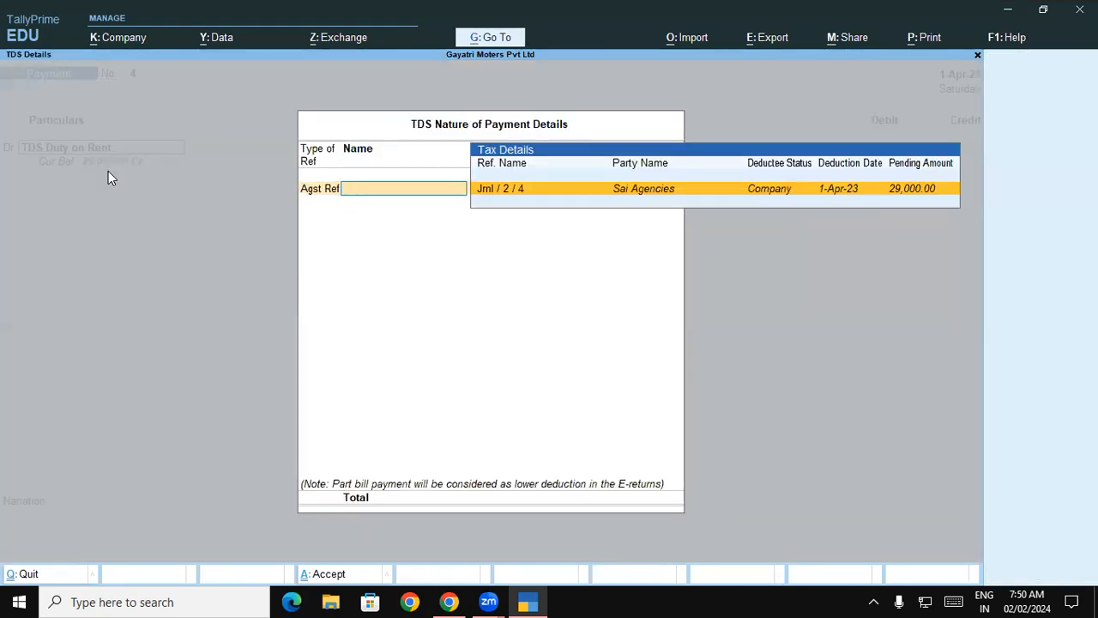
pyautogui.press('Return')
pyautogui.press('Return')
pyautogui.press('Return')
pyautogui.press('Return')
pyautogui.press('Return')
pyautogui.press('Return')
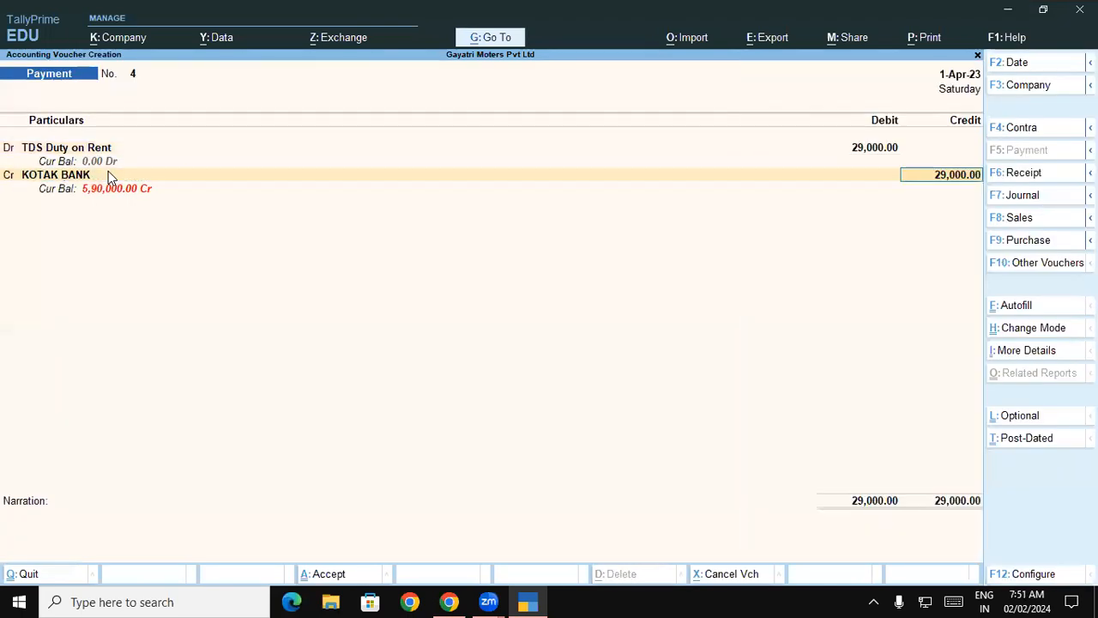
# Allocate the TDS payment to cheque 174533, save the voucher without a narration, and leave voucher entry
pyautogui.press('Return')
pyautogui.press('Return')
pyautogui.press('Return')
pyautogui.write('14')
pyautogui.press('BackSpace')
pyautogui.write('74533')
pyautogui.press('Return')
pyautogui.press('Return')
pyautogui.press('Return')
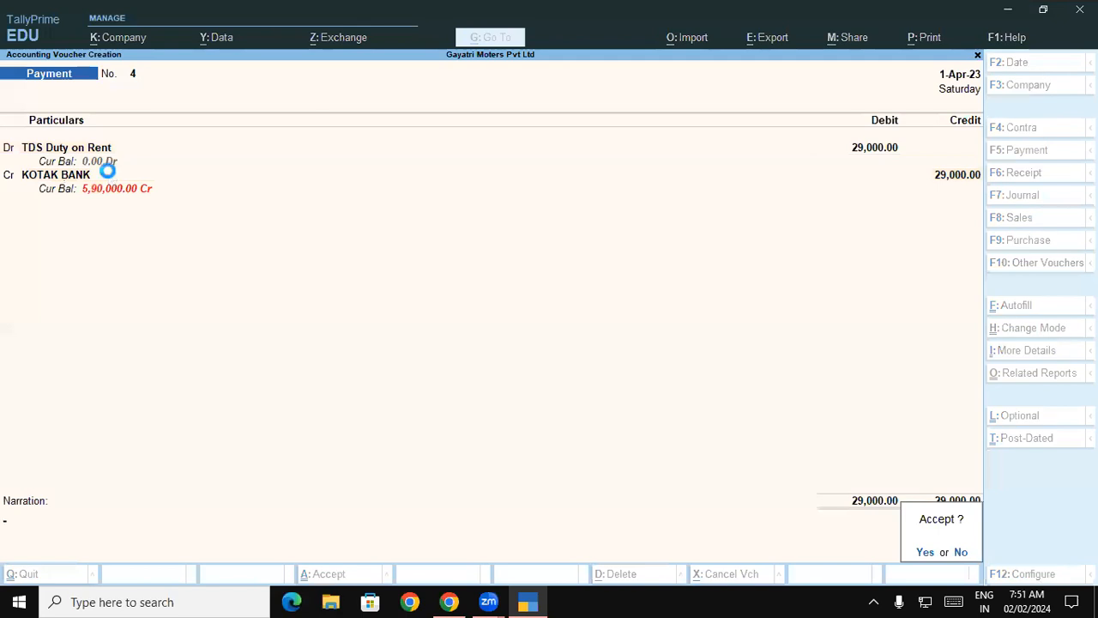
pyautogui.press('Return')
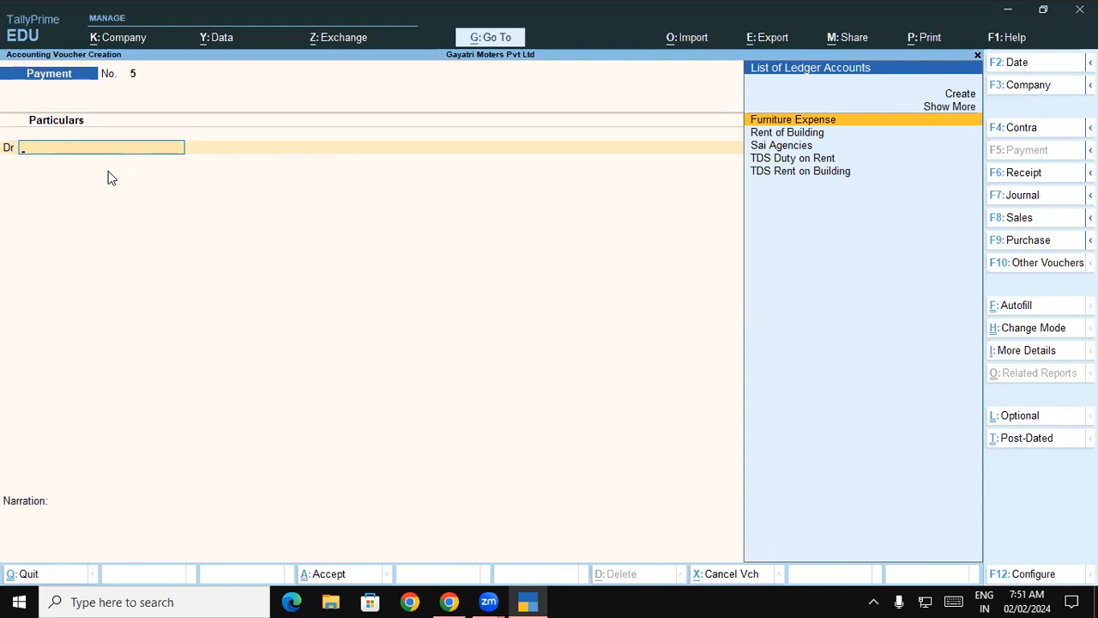
pyautogui.press('Escape')
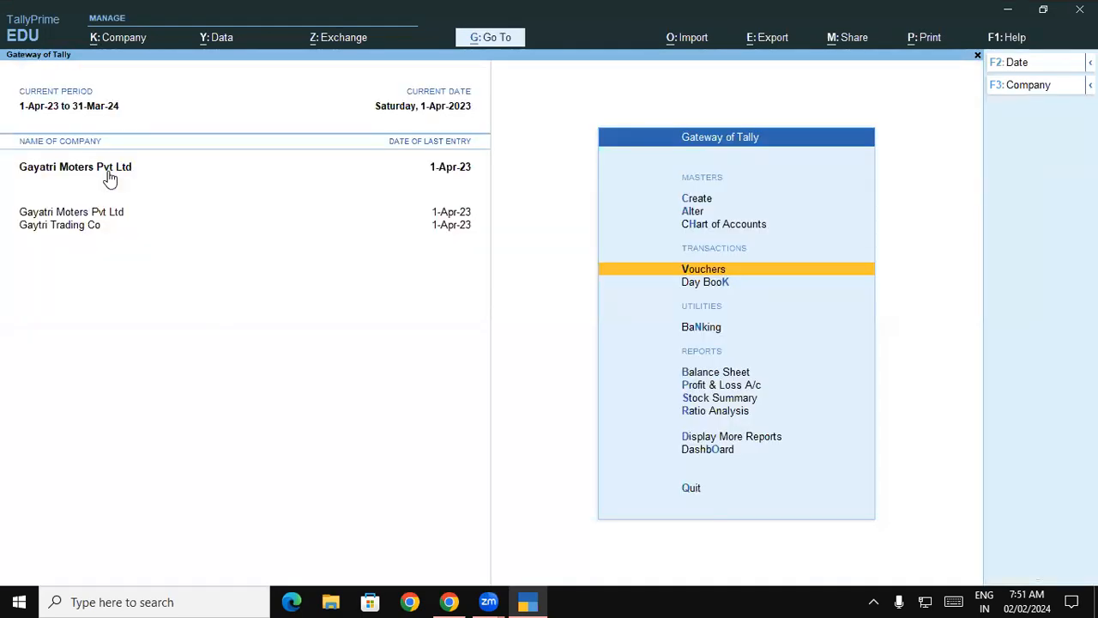
# Start a new TDS nature of payment master named TDS on Commission Or Brokerage
pyautogui.press('Up')
pyautogui.press('Up')
pyautogui.press('Up')
pyautogui.press('Return')
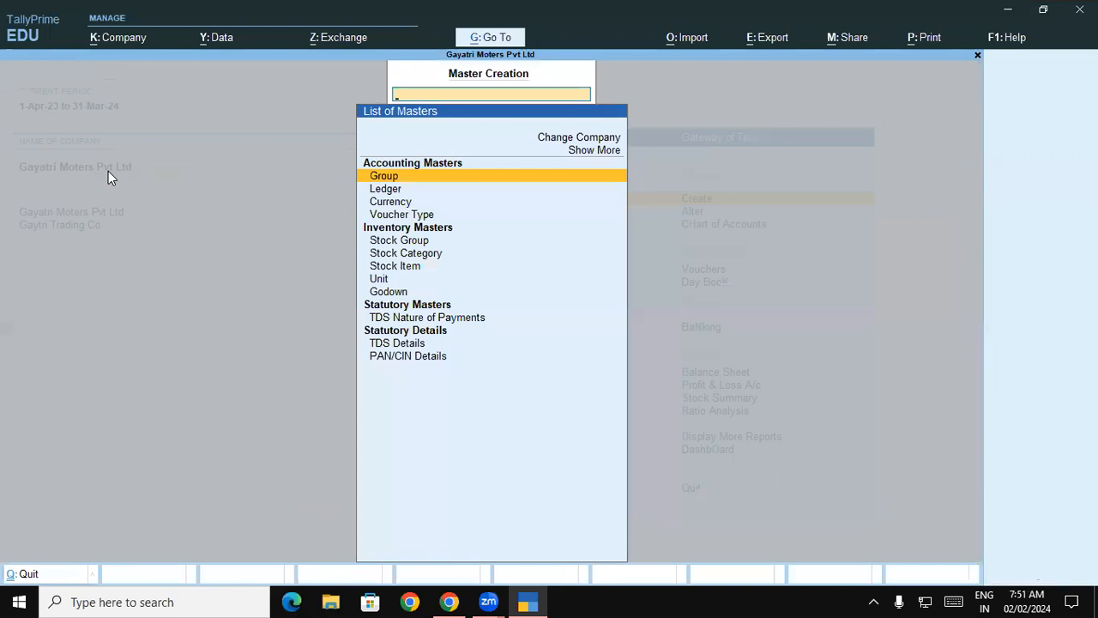
pyautogui.press('Down')
pyautogui.press('Down')
pyautogui.press('Down')
pyautogui.press('Down')
pyautogui.press('Down')
pyautogui.press('Down')
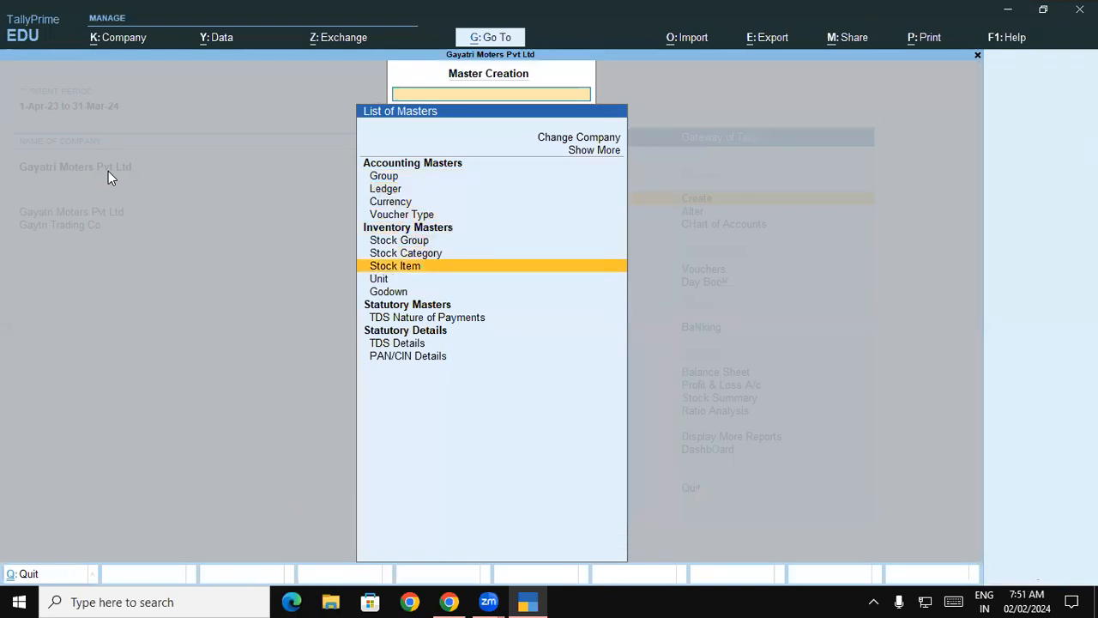
pyautogui.press('Return')
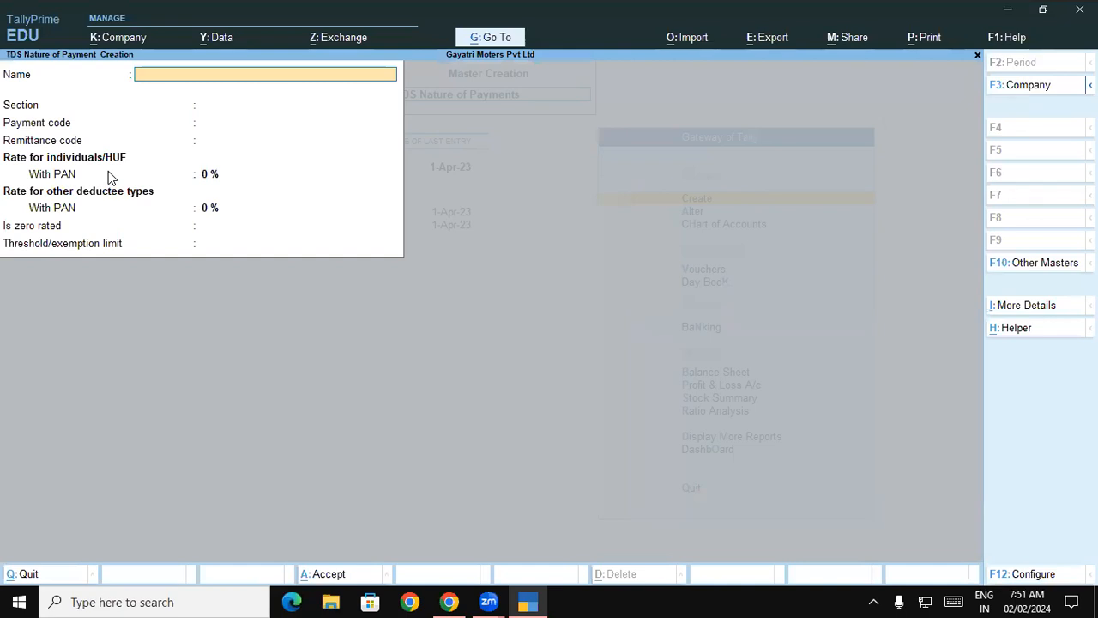
pyautogui.write('TDS o')
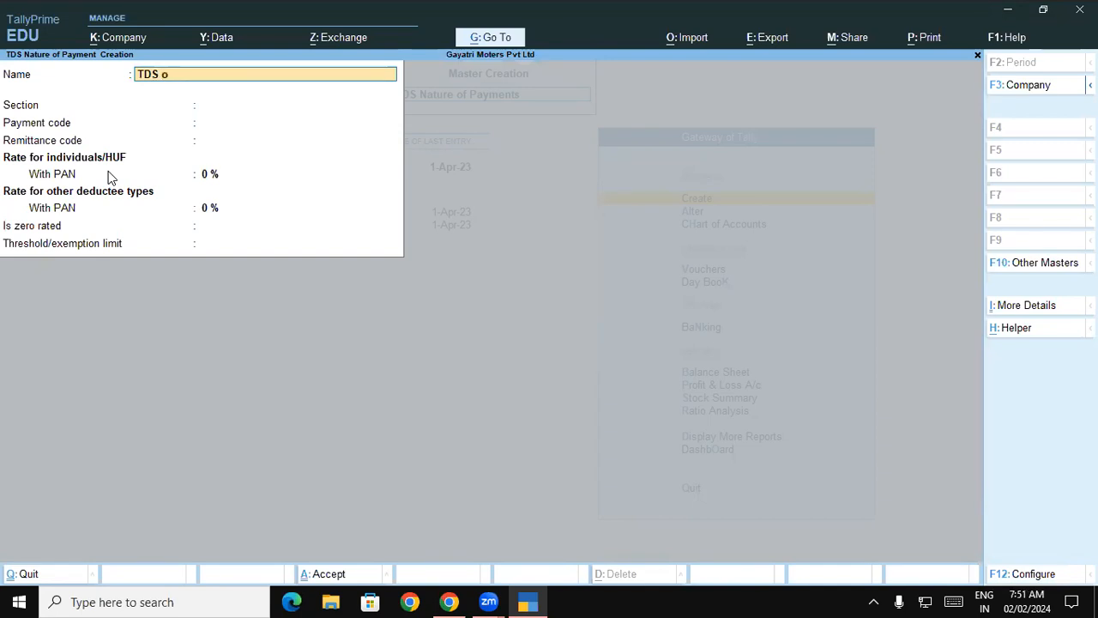
pyautogui.write('n Commission Or Bro')
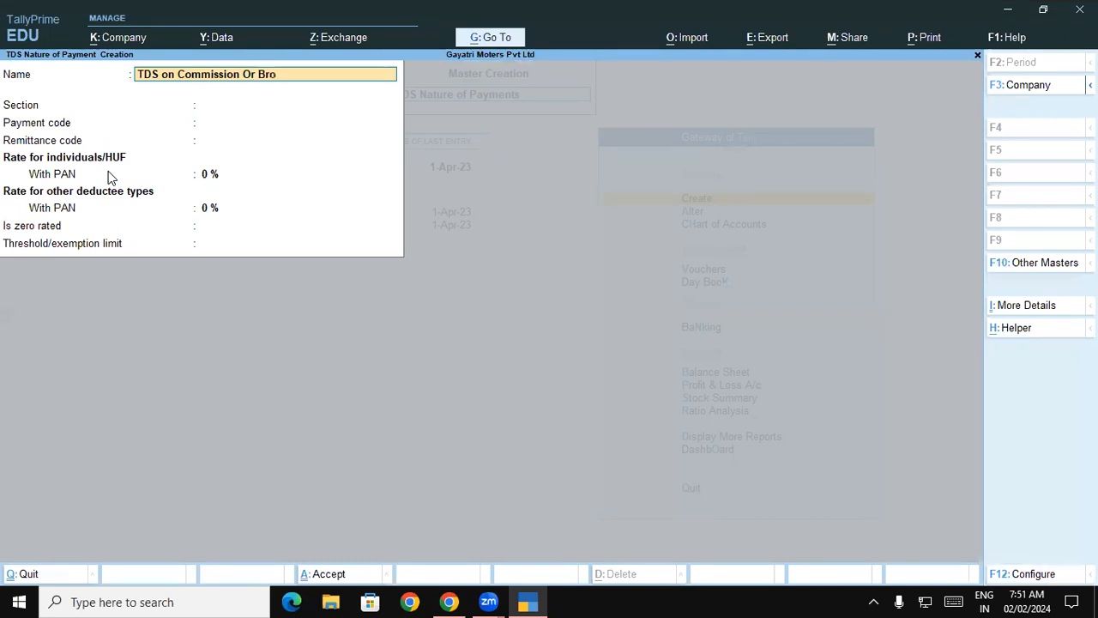
pyautogui.write('kerage')
pyautogui.press('Return')
# Set the nature of payment's section to 194H and payment code to 94H, leaving the remittance code blank
pyautogui.write('194H')
pyautogui.press('Return')
pyautogui.write('9')
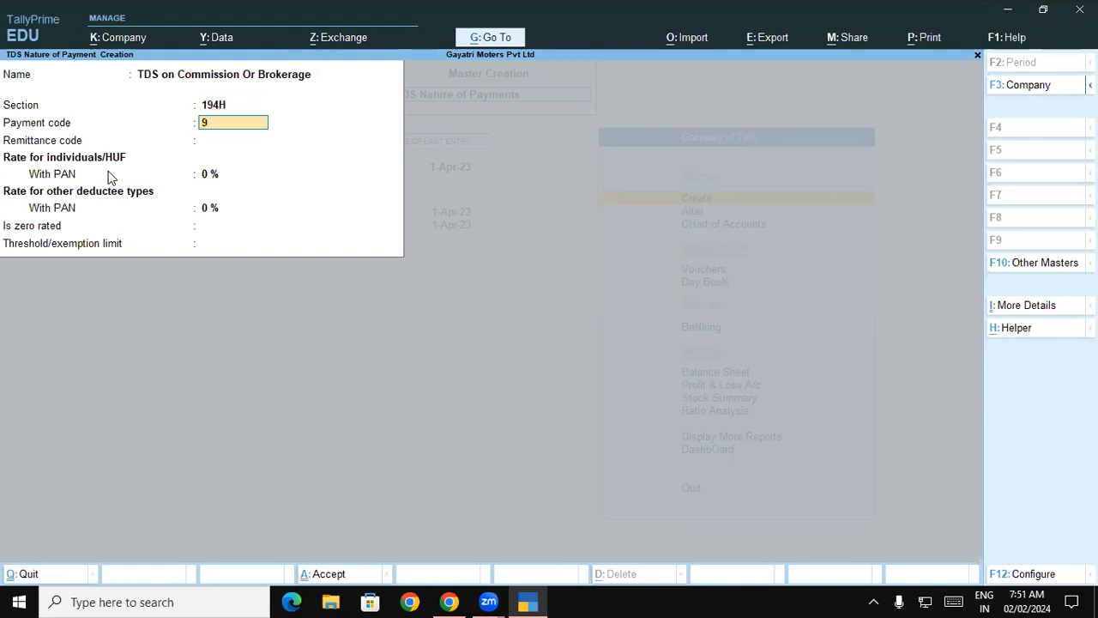
pyautogui.write('4H')
pyautogui.press('Return')
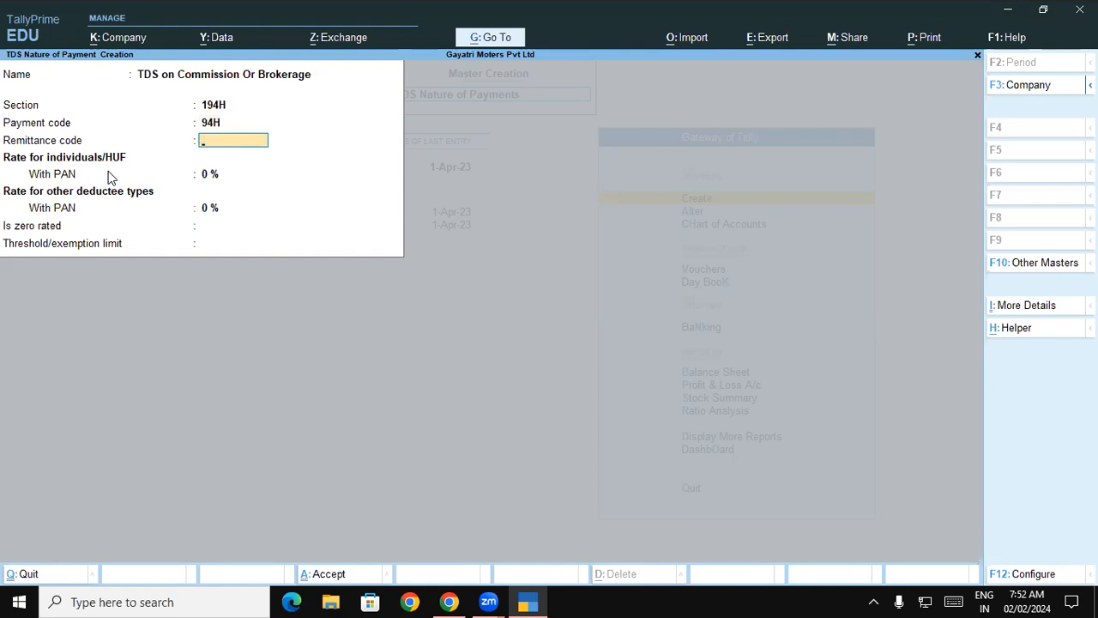
pyautogui.press('Return')
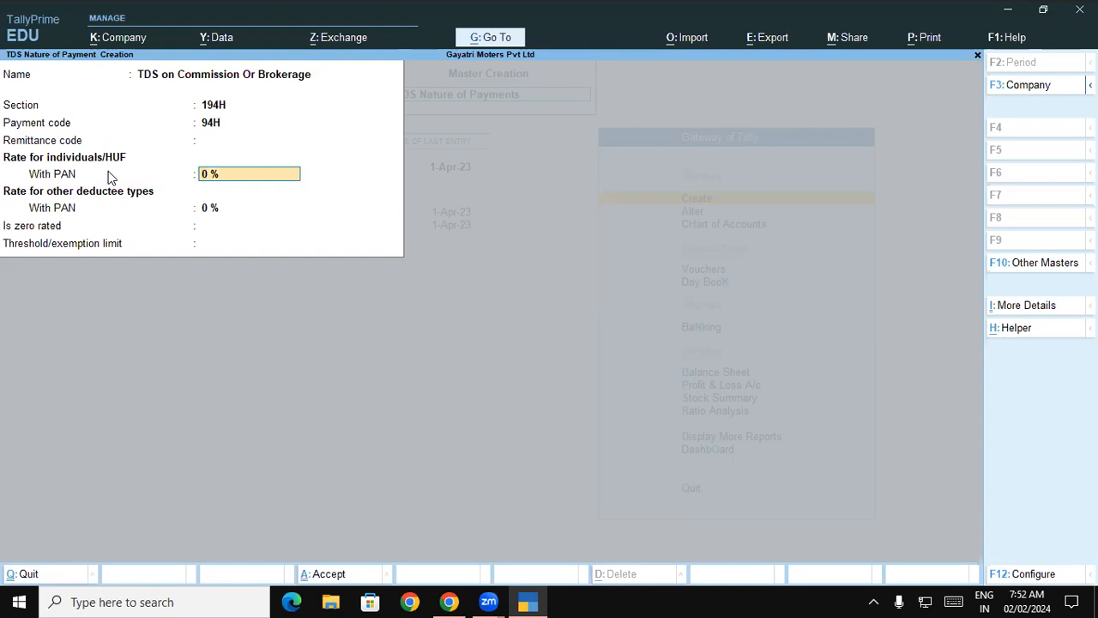
# Set both With PAN rates to 5 % and the threshold limit to 15000, and save the nature of payment
pyautogui.write('5')
pyautogui.press('Return')
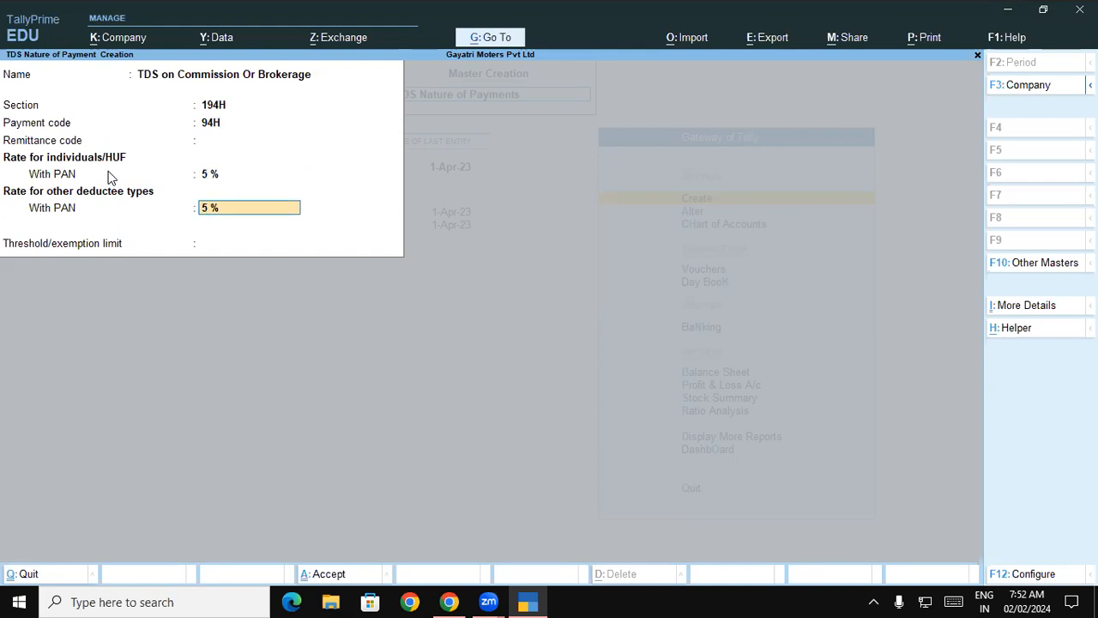
pyautogui.press('Return')
pyautogui.write('15000')
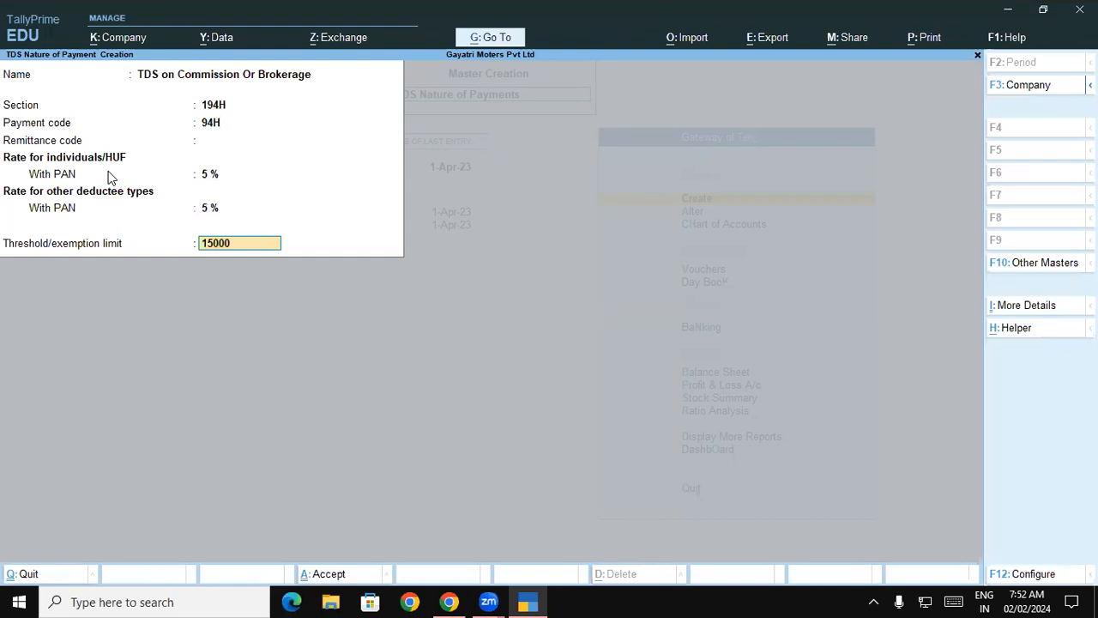
pyautogui.press('Return')
pyautogui.press('Return')
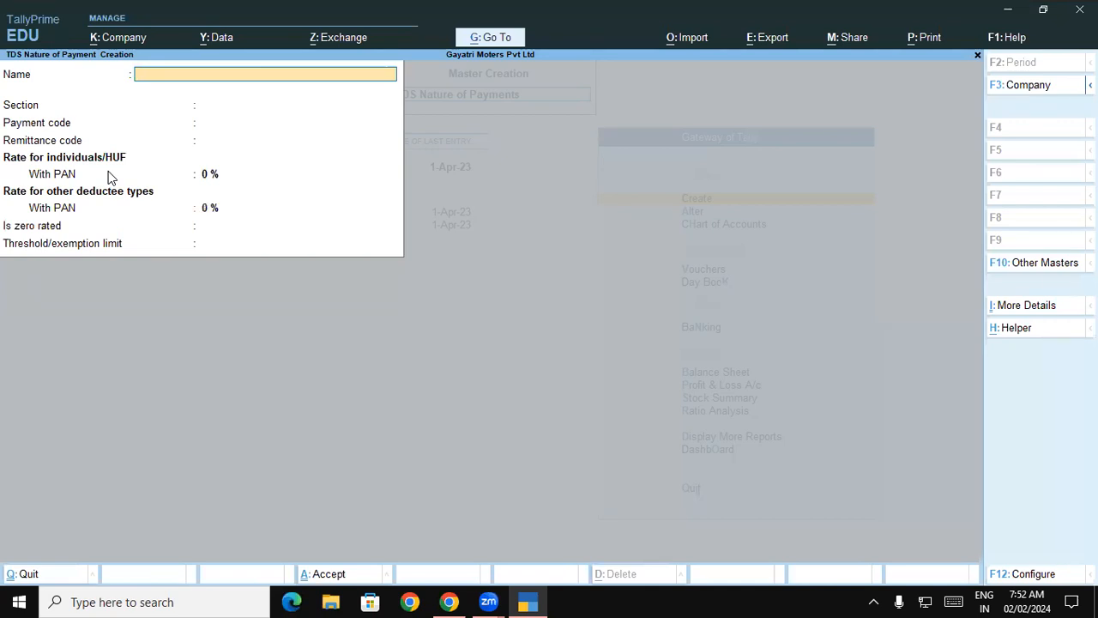
pyautogui.press('Escape')
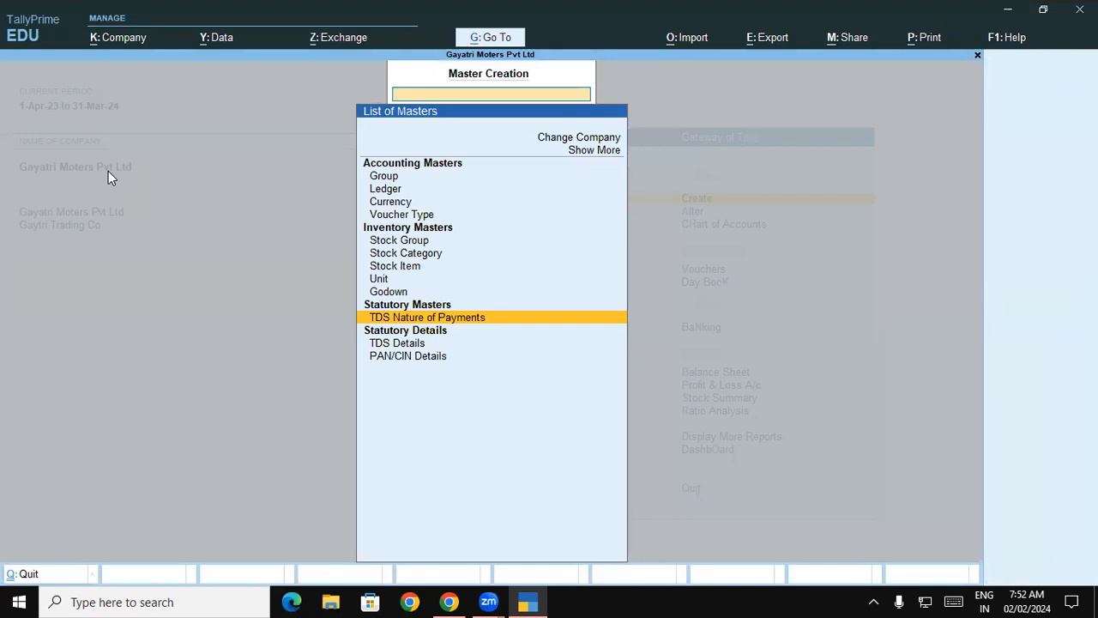
# Start a new ledger master named Business Consultancy without an alias
pyautogui.press('Up')
pyautogui.press('Up')
pyautogui.press('Up')
pyautogui.press('Up')
pyautogui.press('Up')
pyautogui.press('Up')
pyautogui.press('Up')
pyautogui.press('Up')
pyautogui.press('Up')
pyautogui.press('Up')
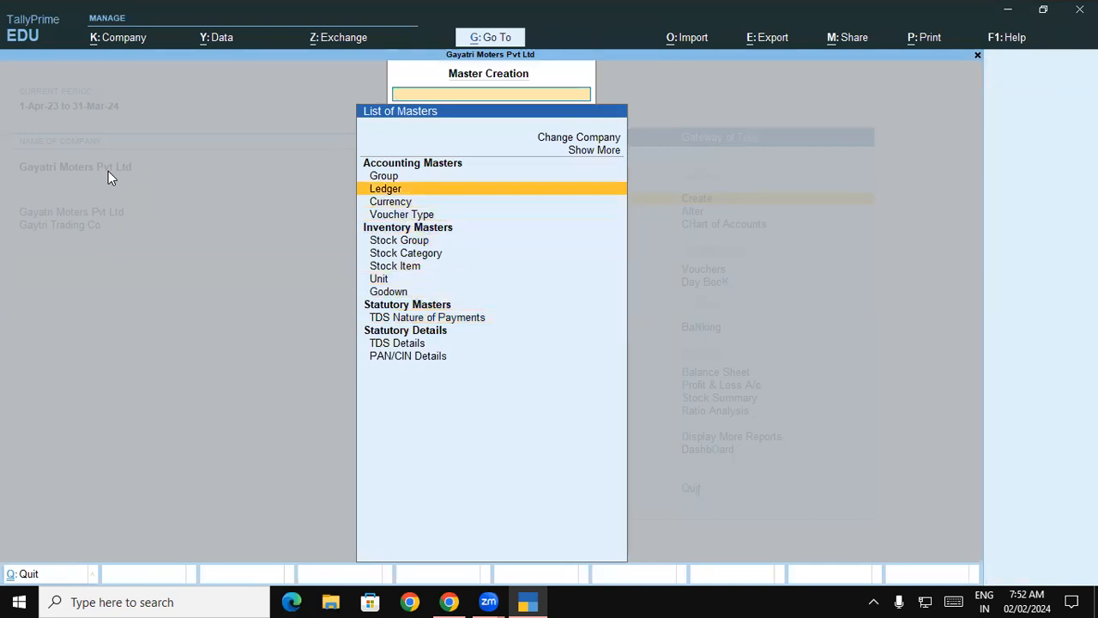
pyautogui.press('Return')
pyautogui.write('Bu')
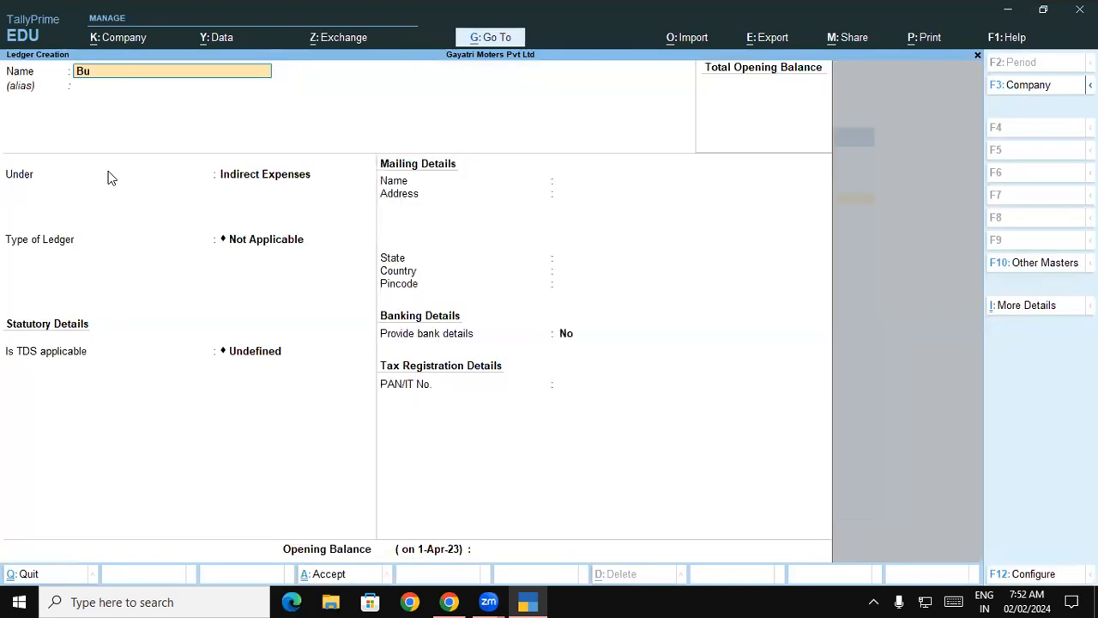
pyautogui.write('siness Consultancy')
pyautogui.press('Return')
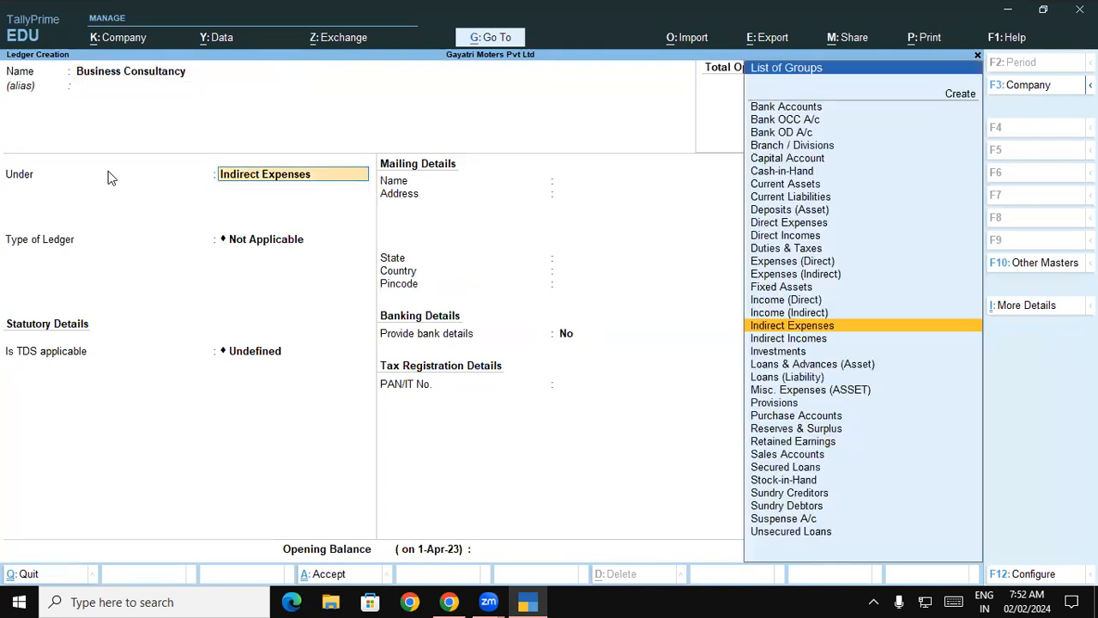
# Put the Business Consultancy ledger under Sundry Creditors with bill-by-bill balances, leaving the credit period and credit limit blank
pyautogui.write('Su')
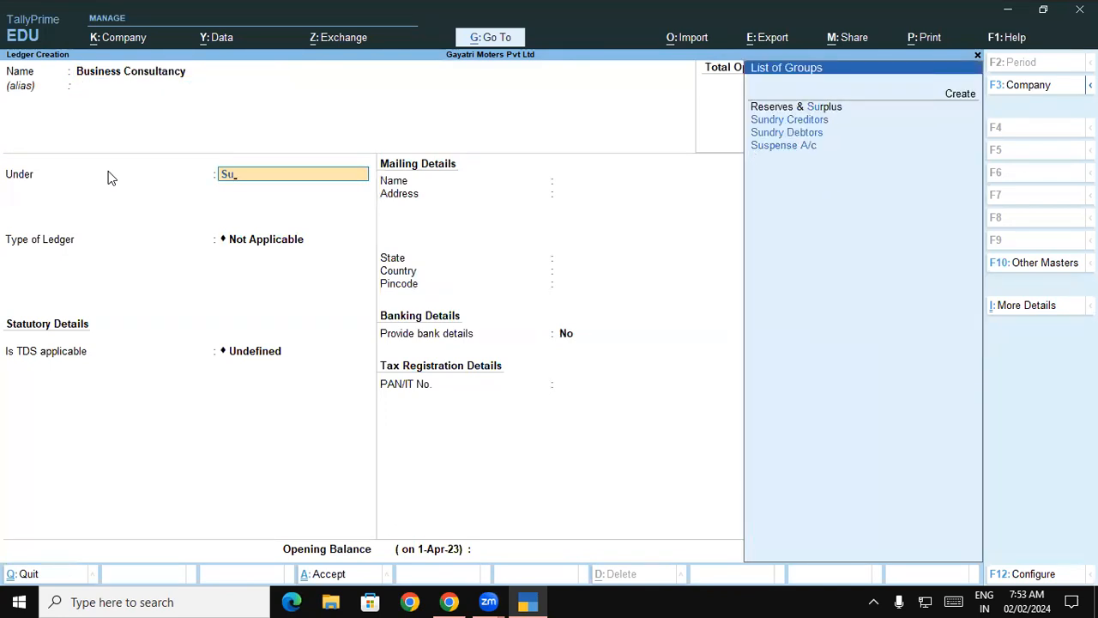
pyautogui.press('Down')
pyautogui.press('Return')
pyautogui.press('Return')
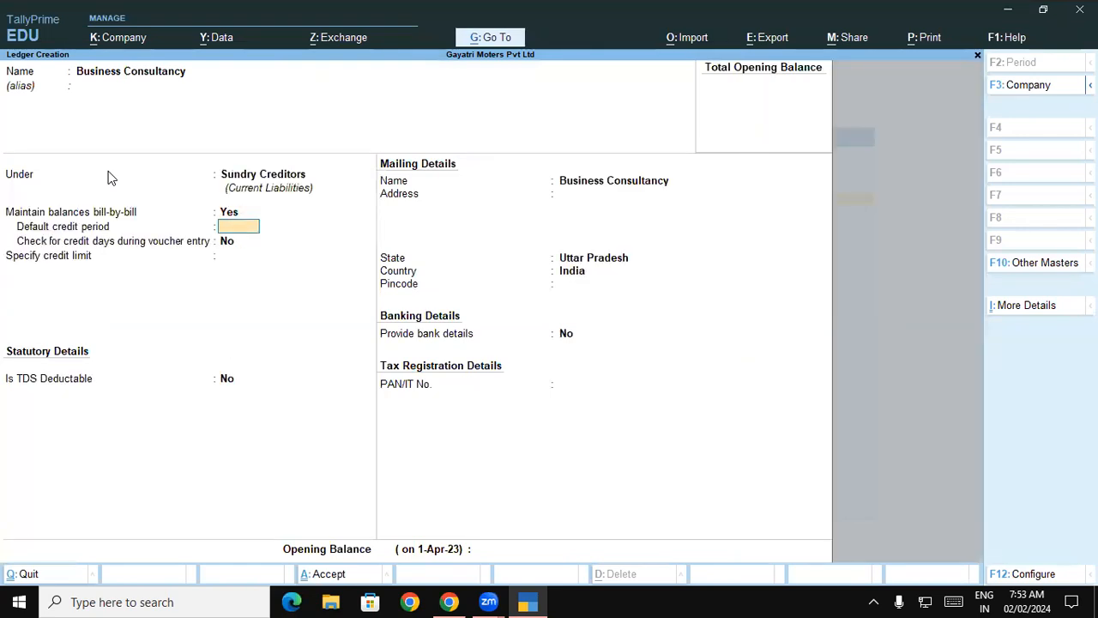
pyautogui.press('Return')
pyautogui.press('Return')
pyautogui.press('Return')
pyautogui.press('Return')
# Make the ledger TDS deductable with deductee type Company - Resident and TDS deducted in the same voucher
pyautogui.press('BackSpace')
pyautogui.press('BackSpace')
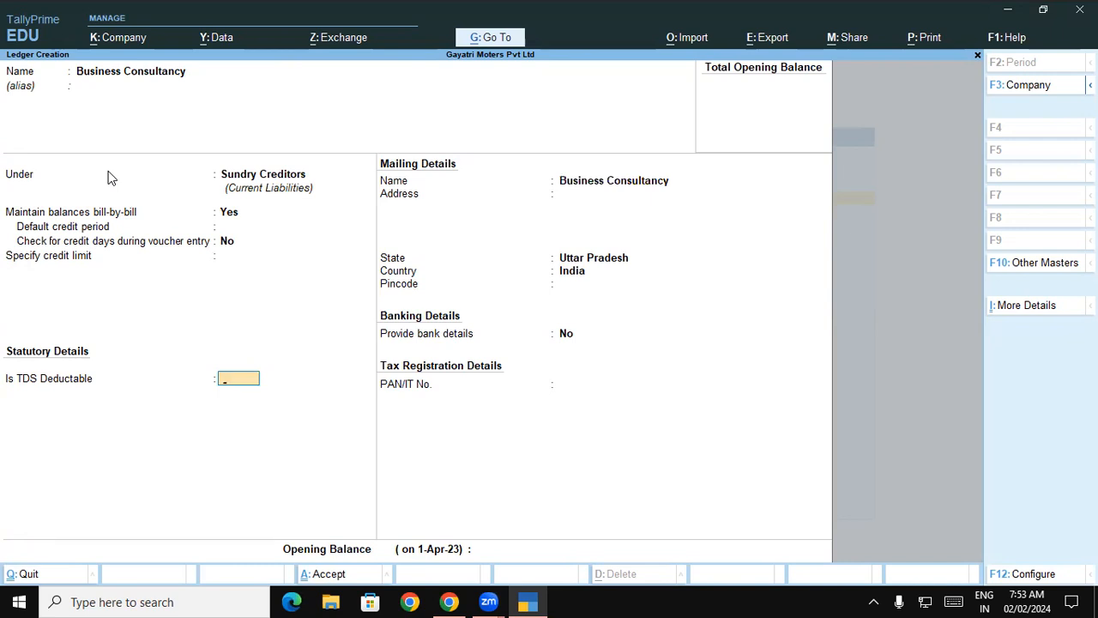
pyautogui.write('y')
pyautogui.press('Return')
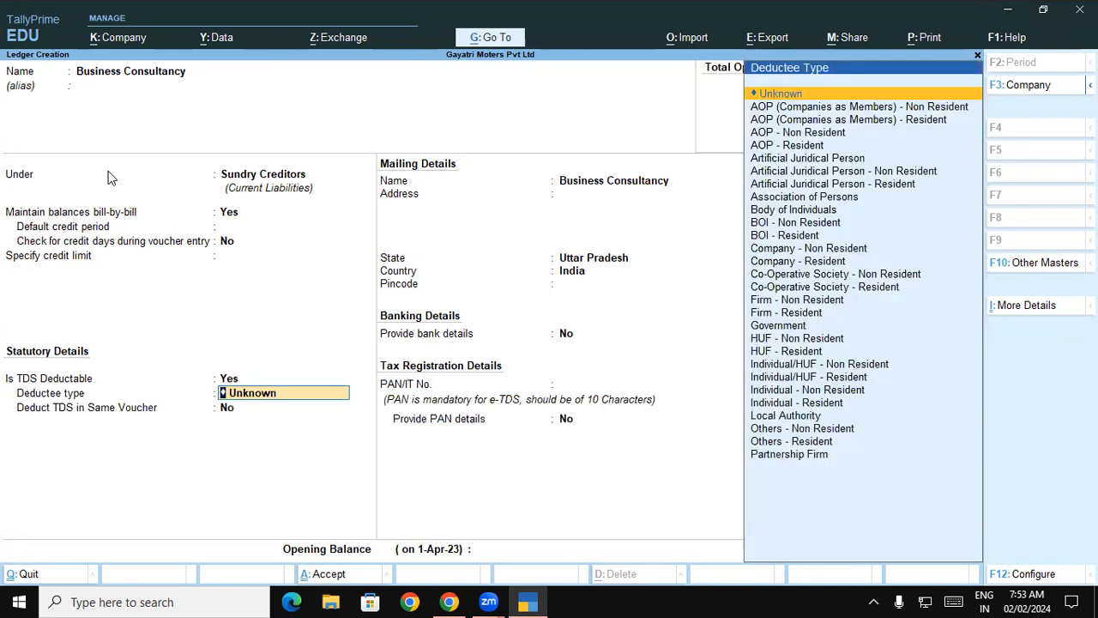
pyautogui.press('Down')
pyautogui.press('Down')
pyautogui.press('Down')
pyautogui.press('Down')
pyautogui.press('Down')
pyautogui.press('Down')
pyautogui.press('Down')
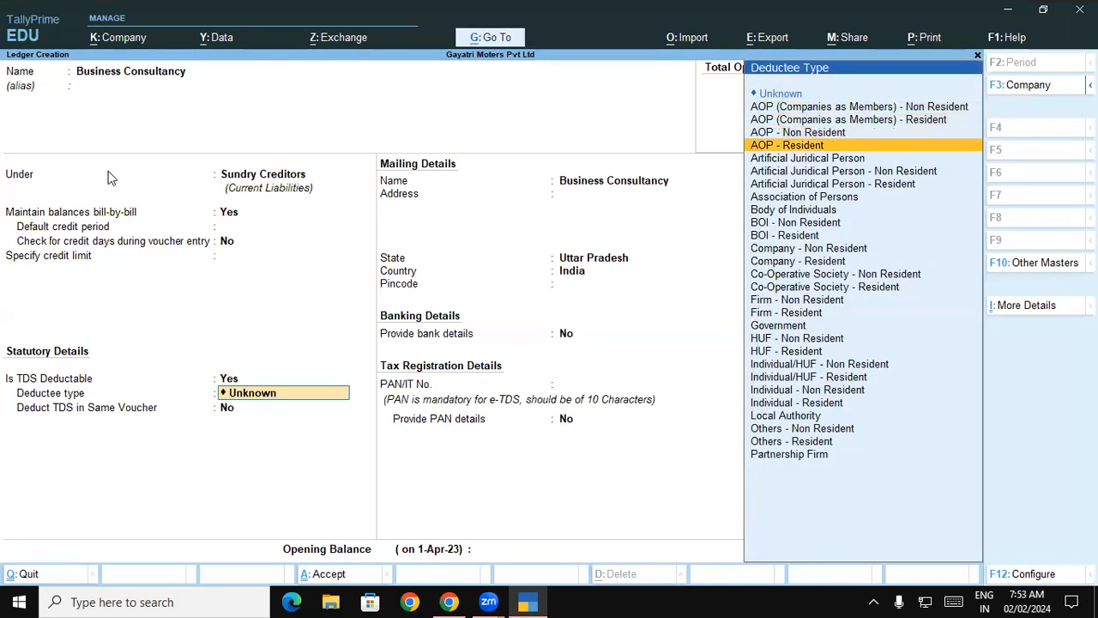
pyautogui.press('Down')
pyautogui.press('Down')
pyautogui.press('Down')
pyautogui.press('Down')
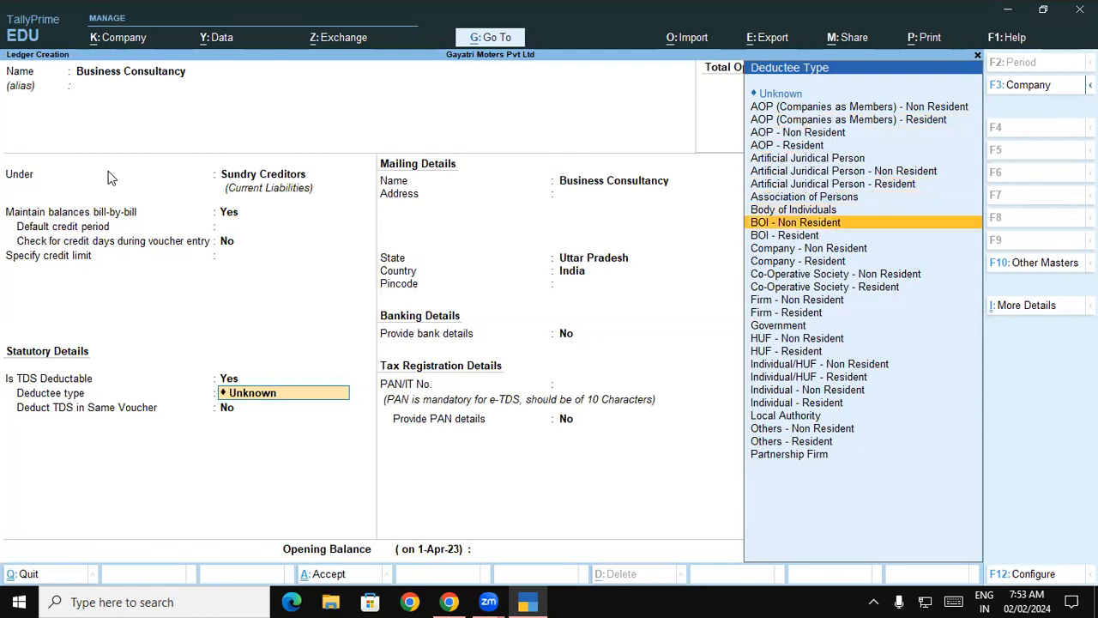
pyautogui.press('Down')
pyautogui.press('Down')
pyautogui.press('Return')
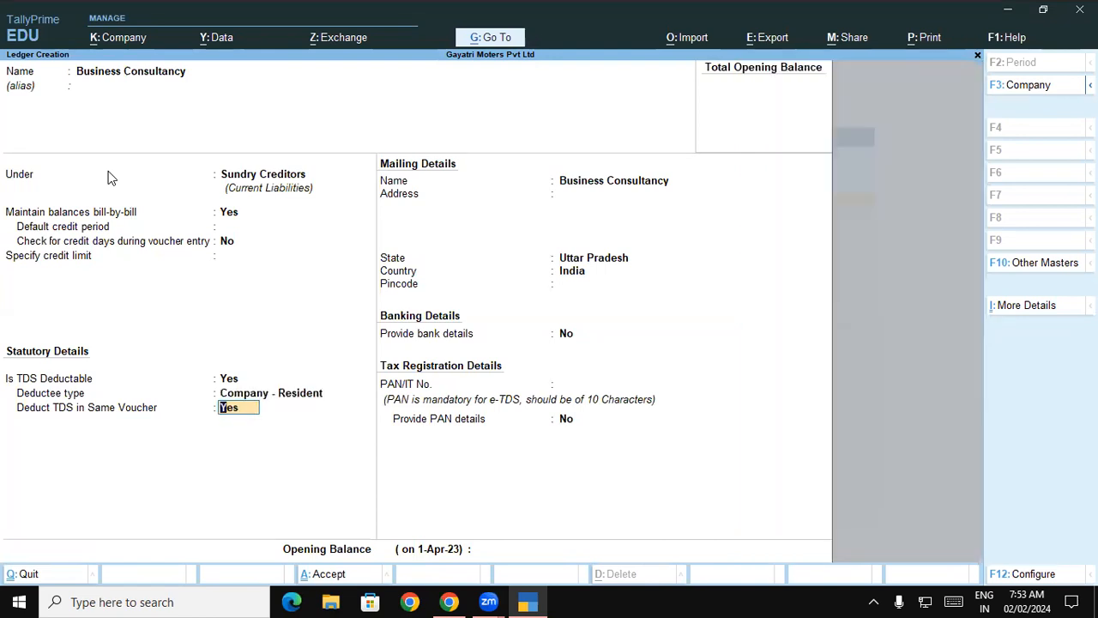
pyautogui.press('Return')
# Enter the party's PAN without bank details or further PAN details, and save the Business Consultancy ledger
pyautogui.press('Return')
pyautogui.press('Return')
pyautogui.press('Return')
pyautogui.press('Return')
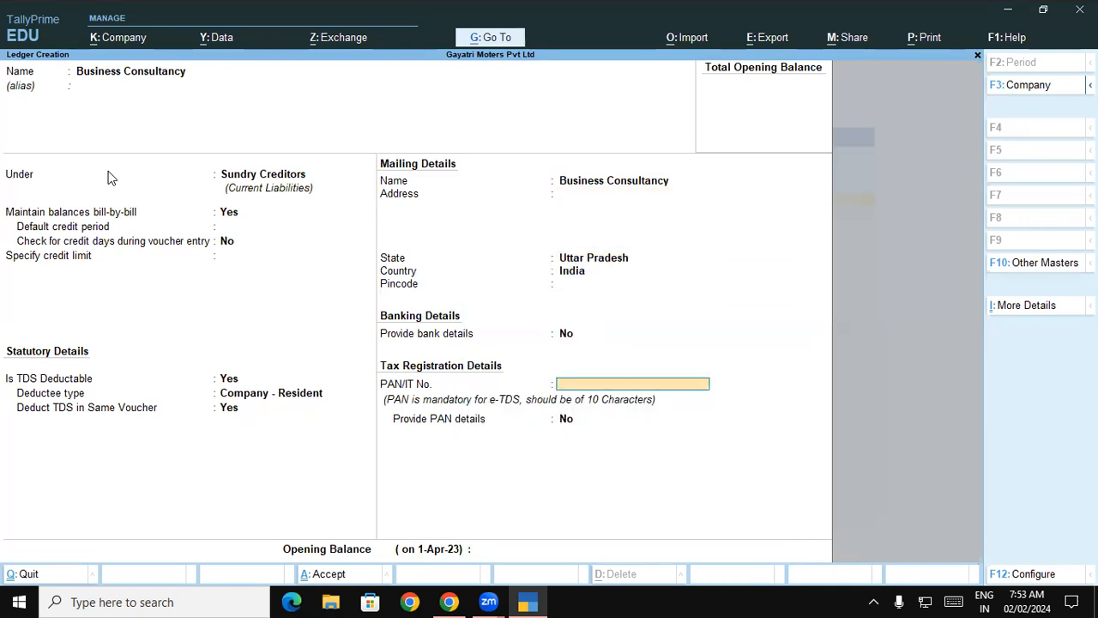
pyautogui.write('ASDFG1235D')
pyautogui.press('Return')
pyautogui.press('Return')
pyautogui.press('Return')
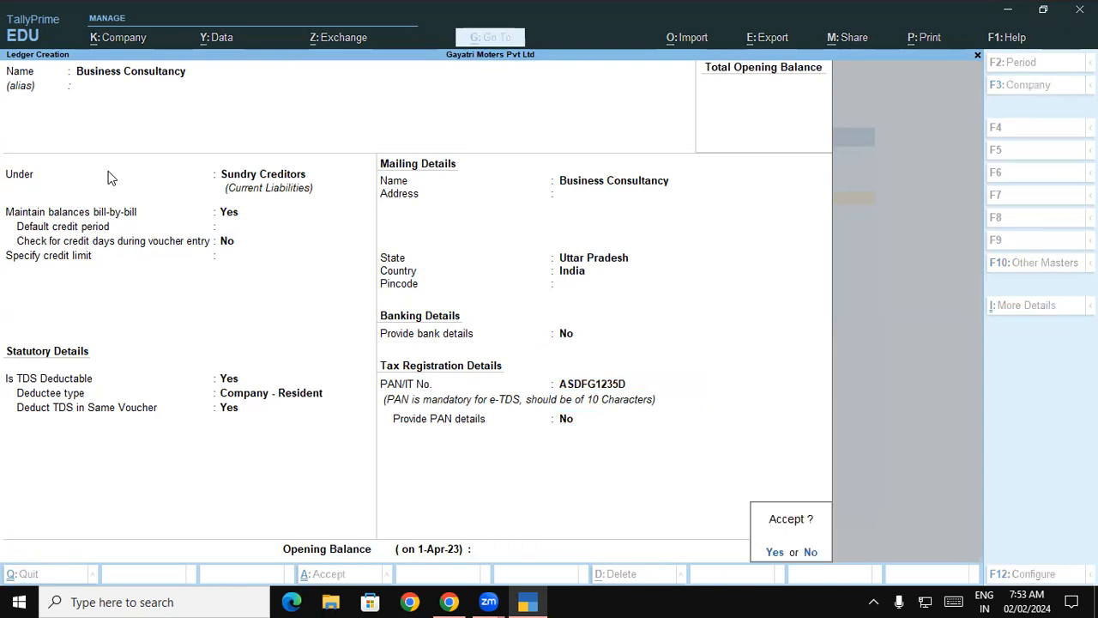
pyautogui.press('Return')
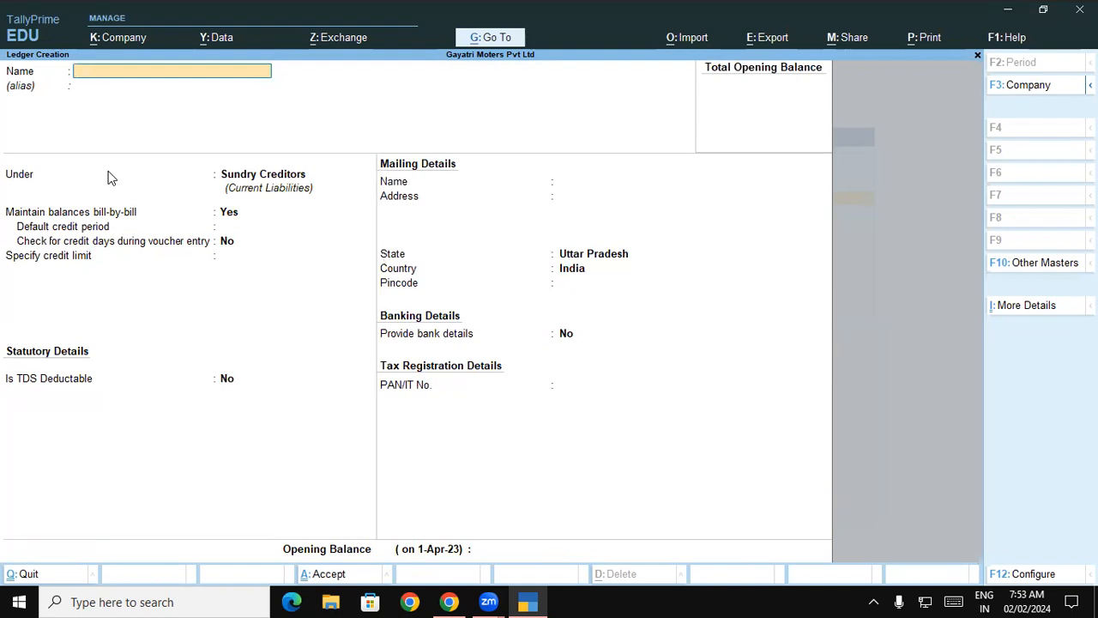
# Start a ledger named Commission Expense under Indirect Expenses with type of ledger Not Applicable
pyautogui.write('Commission Expense')
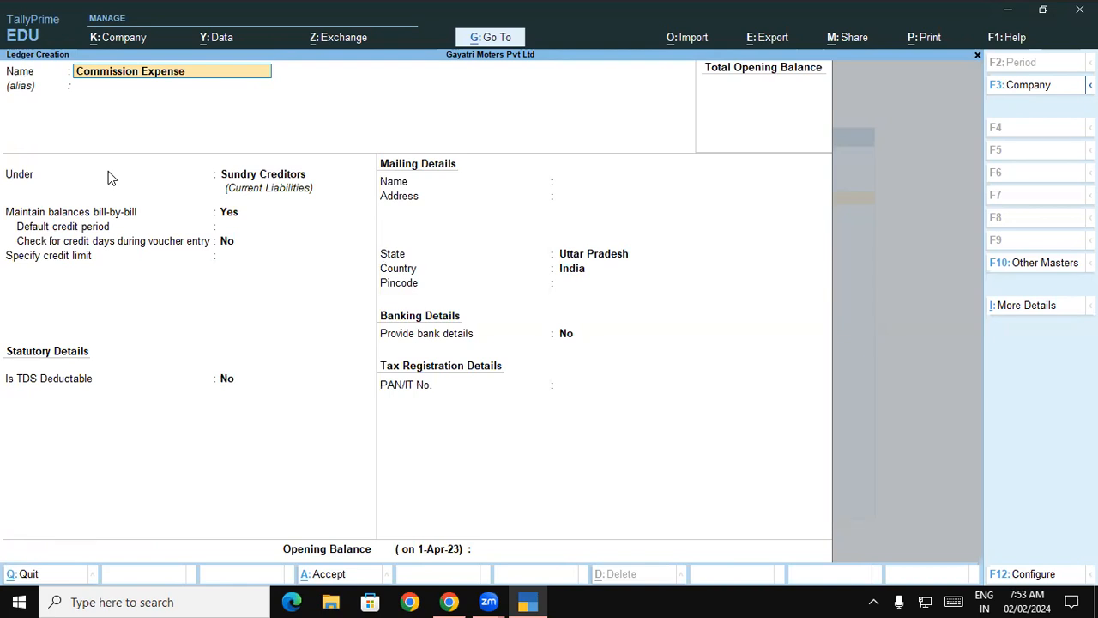
pyautogui.press('Return')
pyautogui.press('Return')
pyautogui.write('In')
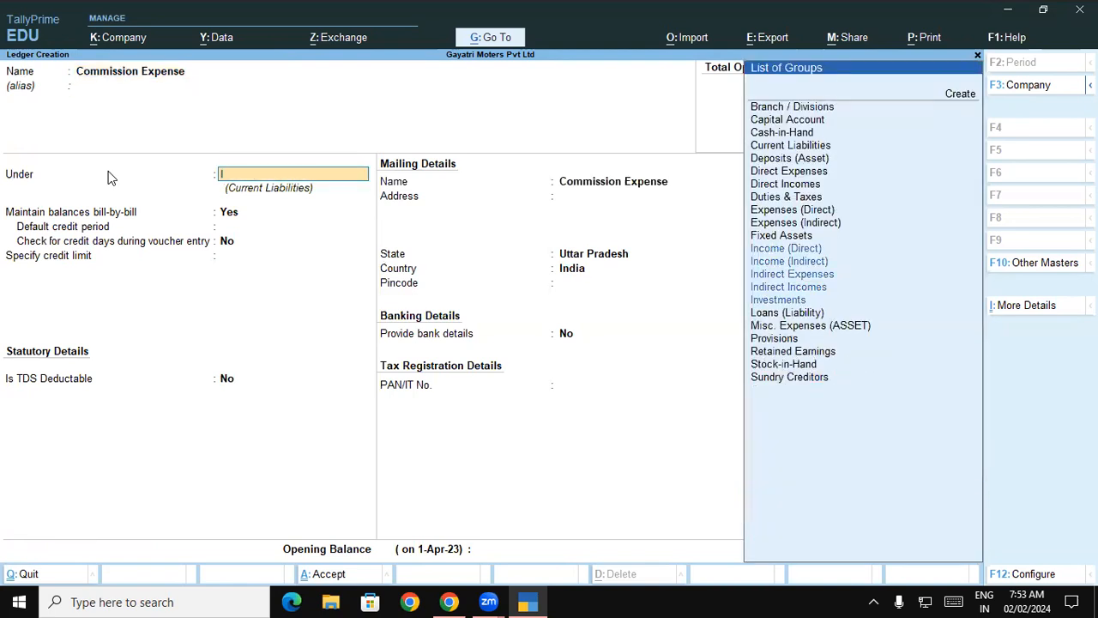
pyautogui.press('Up')
pyautogui.press('Up')
pyautogui.press('Return')
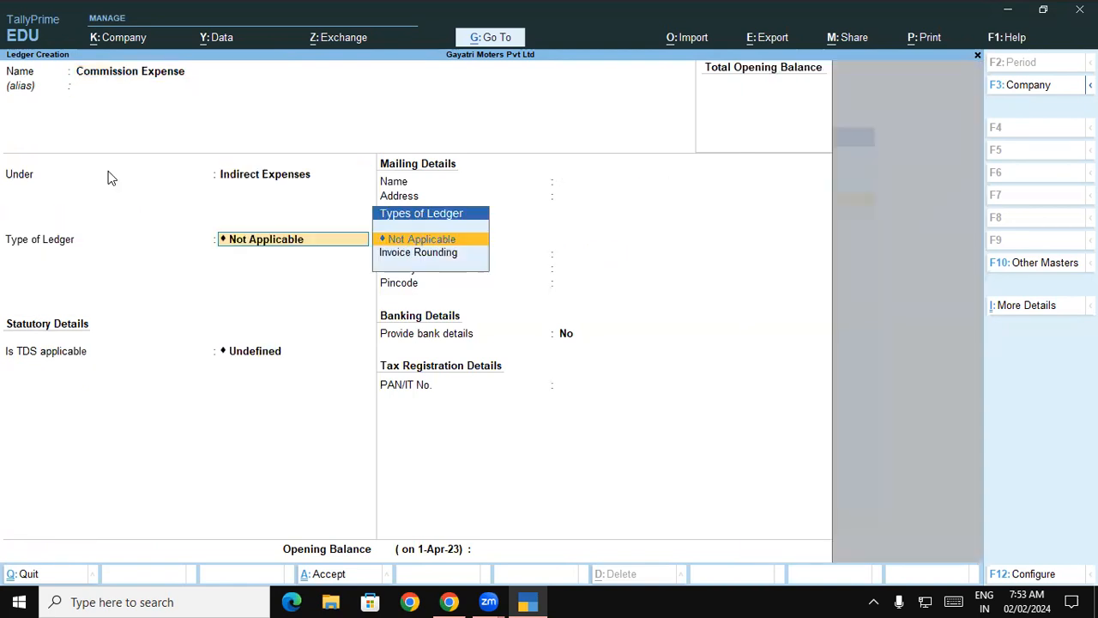
pyautogui.press('Return')
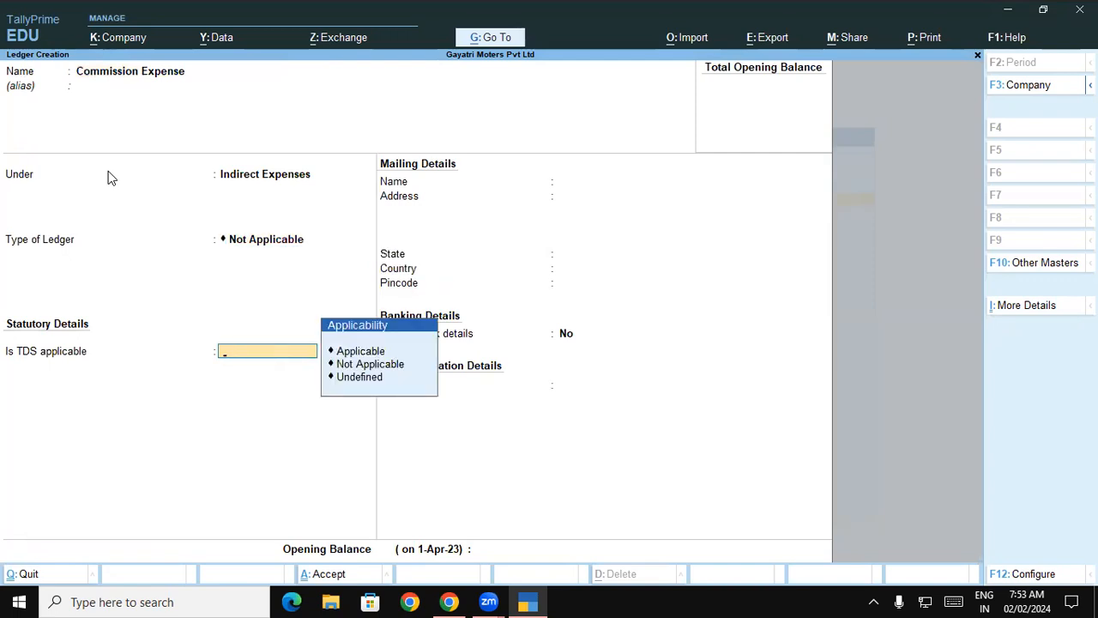
# Make TDS applicable on the Commission Expense ledger with nature of payment TDS on Commission Or Brokerage, and save it
pyautogui.press('Down')
pyautogui.press('Return')
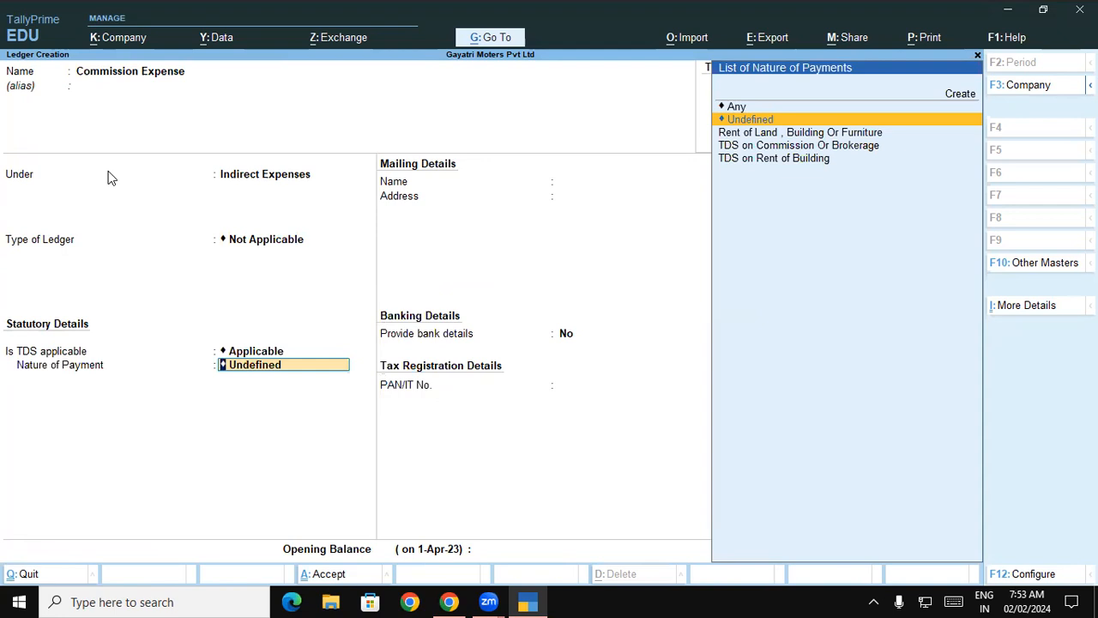
pyautogui.press('Down')
pyautogui.press('Down')
pyautogui.press('Down')
pyautogui.press('Up')
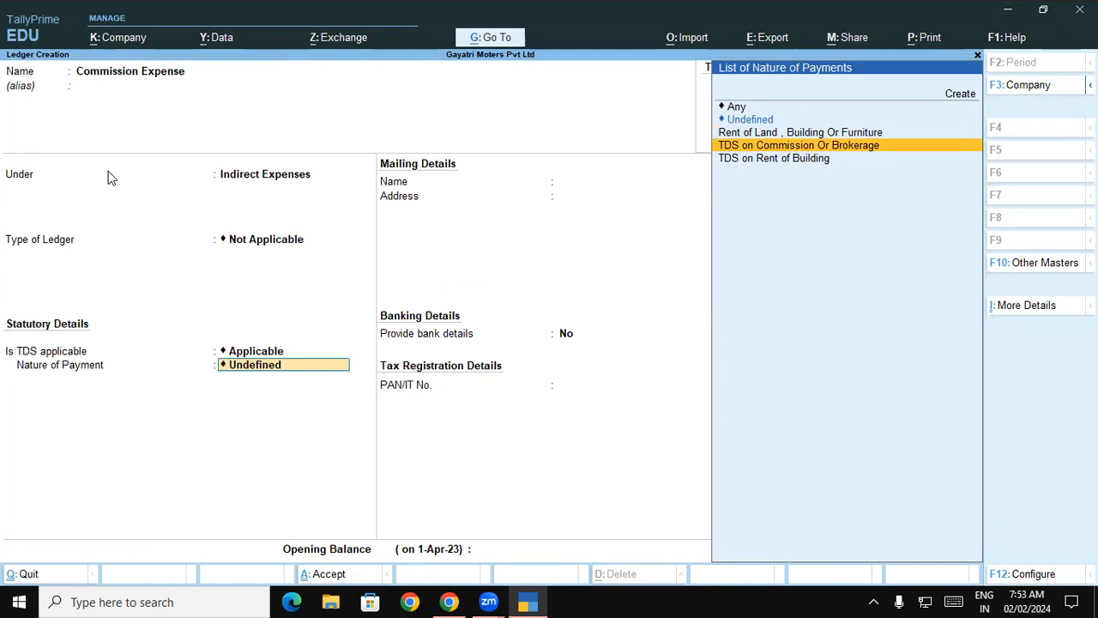
pyautogui.press('Return')
pyautogui.press('Return')
pyautogui.press('Return')
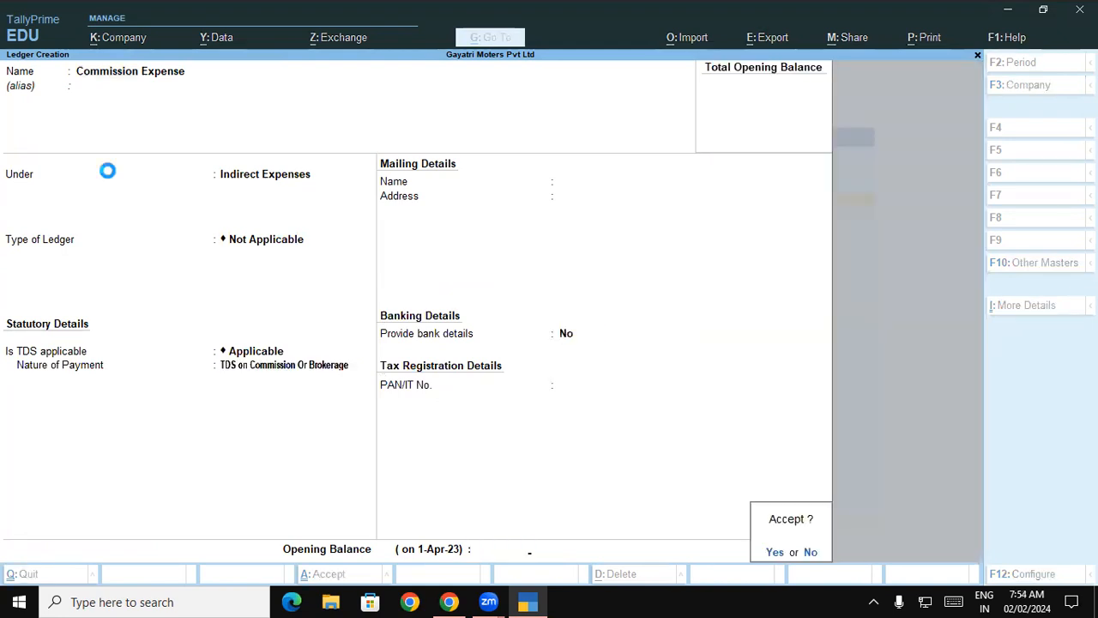
pyautogui.press('Return')
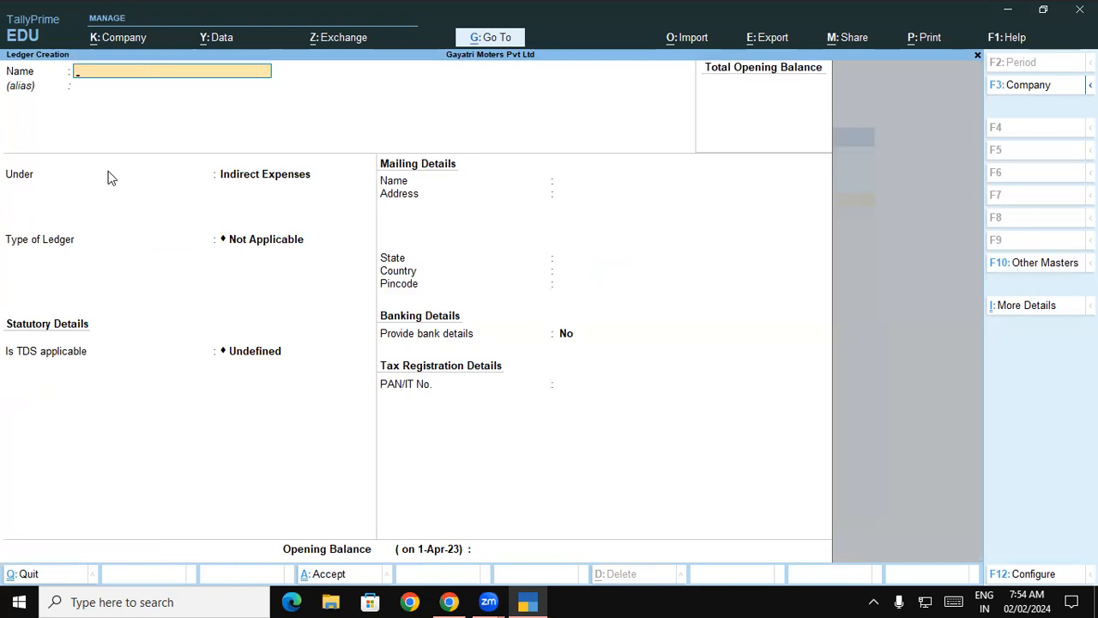
# Start a ledger named Tds on Commision Or Brokerage under Duties & Taxes
pyautogui.write('Tds on Commision Or ')
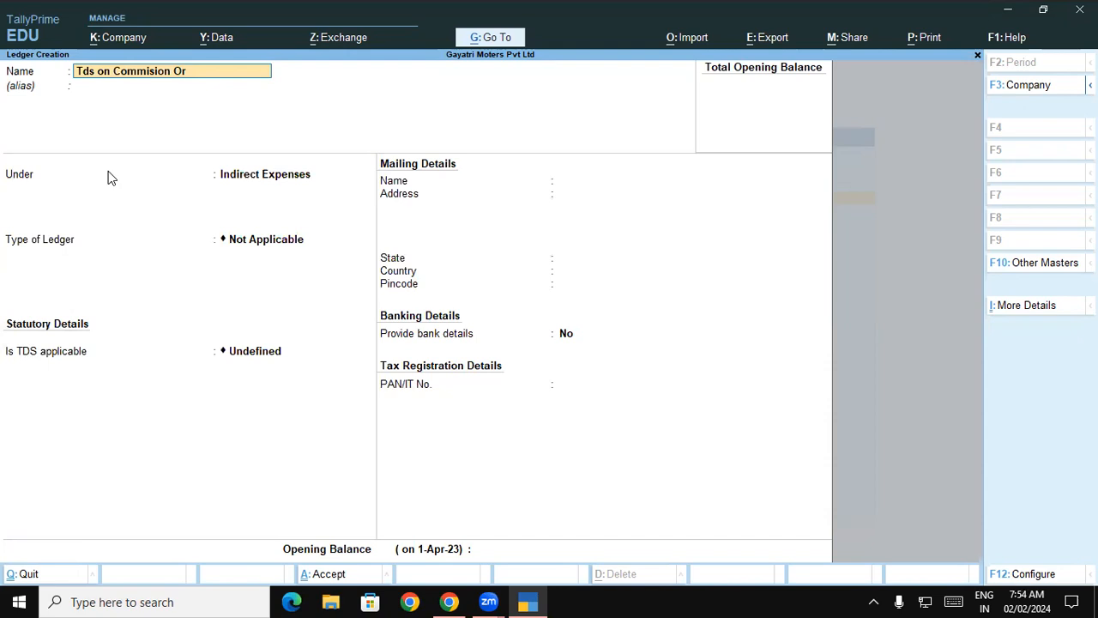
pyautogui.write('Brokerage')
pyautogui.press('Return')
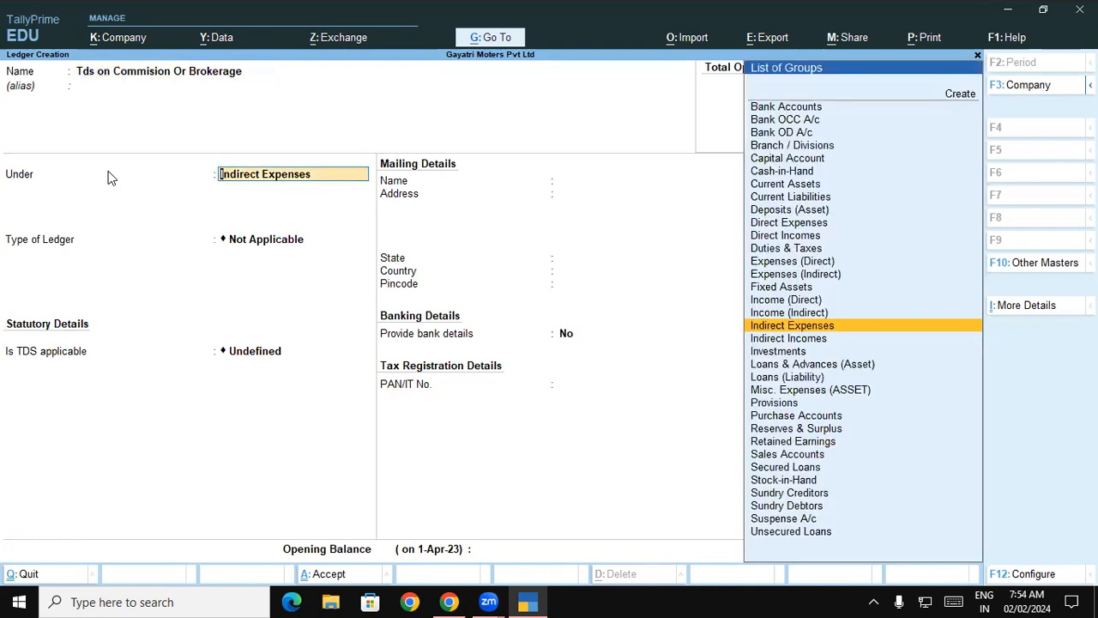
pyautogui.write('Du')
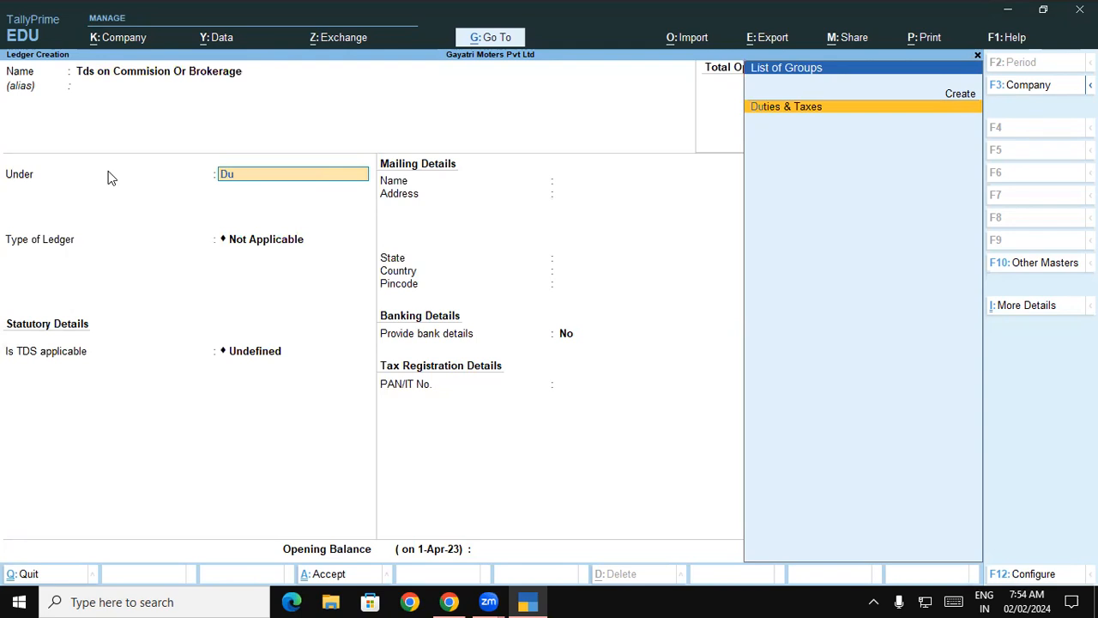
pyautogui.press('Return')
# Set the ledger's duty type to TDS and nature of payment to TDS on Commission Or Brokerage, then save it and leave master creation
pyautogui.press('Down')
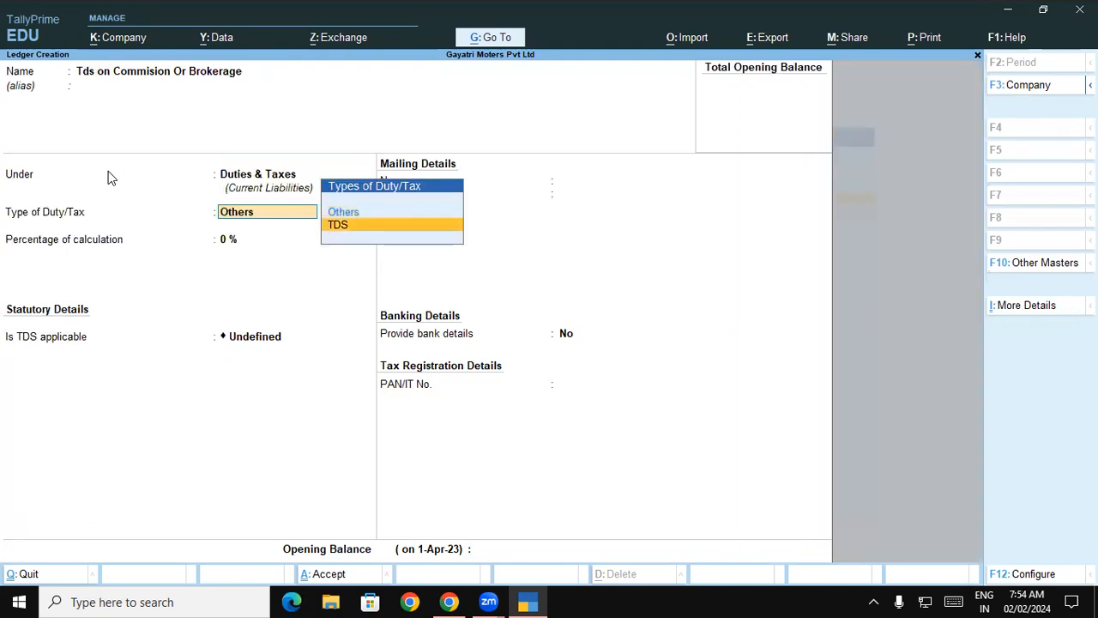
pyautogui.press('Return')
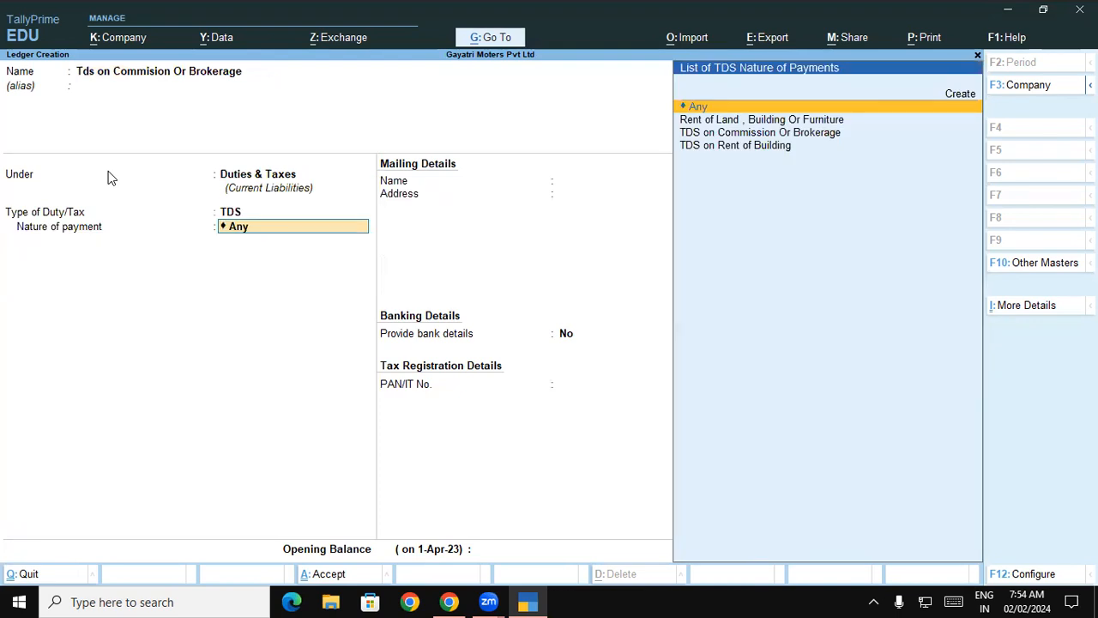
pyautogui.press('Down')
pyautogui.press('Down')
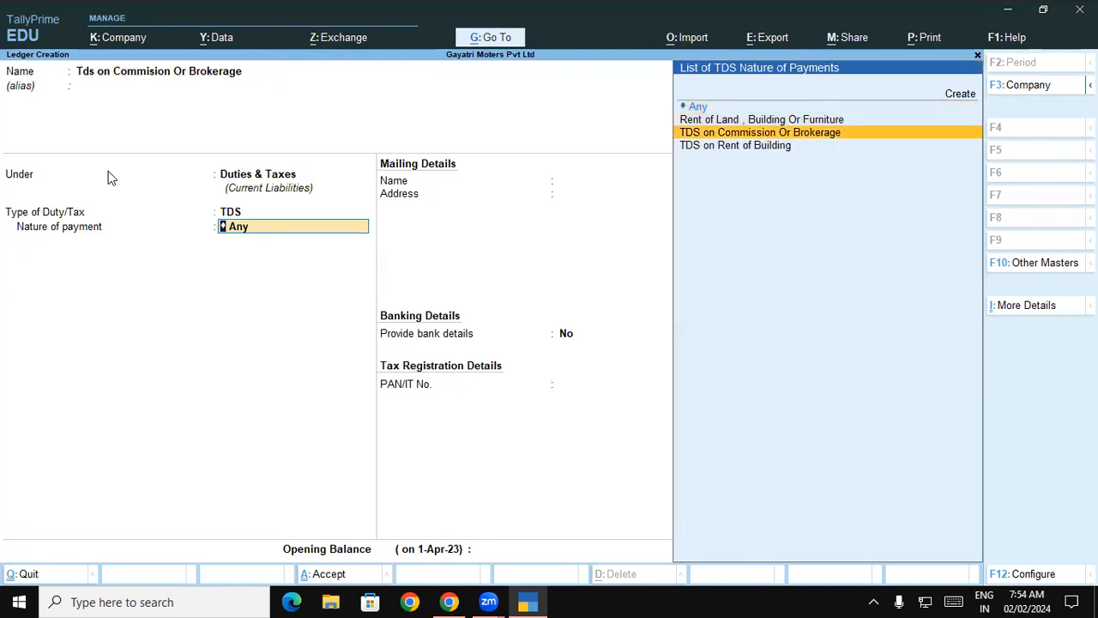
pyautogui.press('Return')
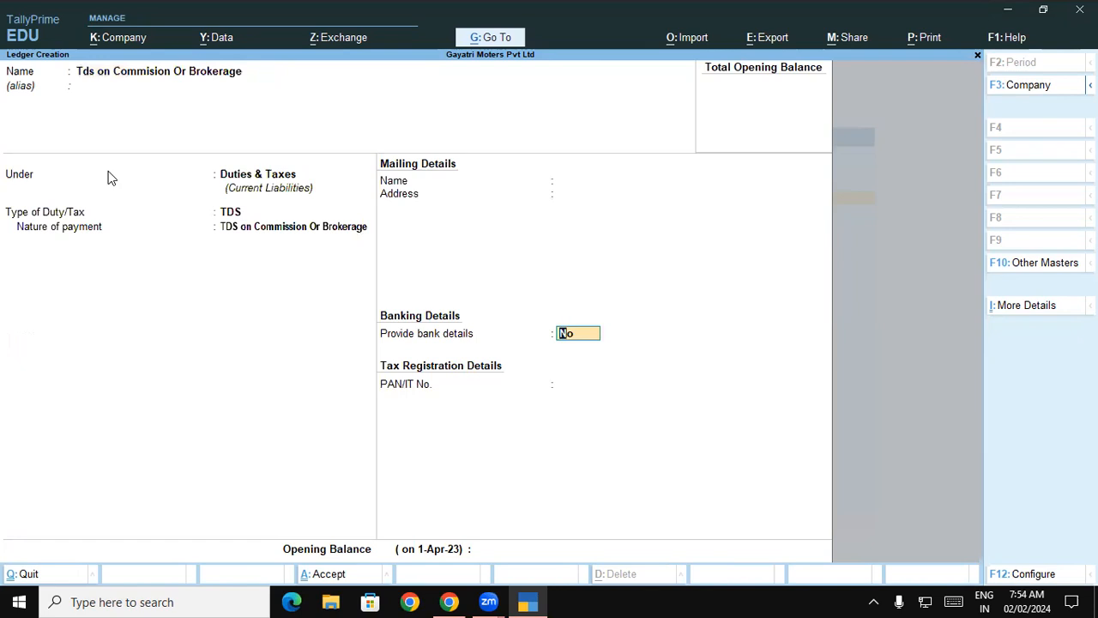
pyautogui.press('Return')
pyautogui.press('Return')
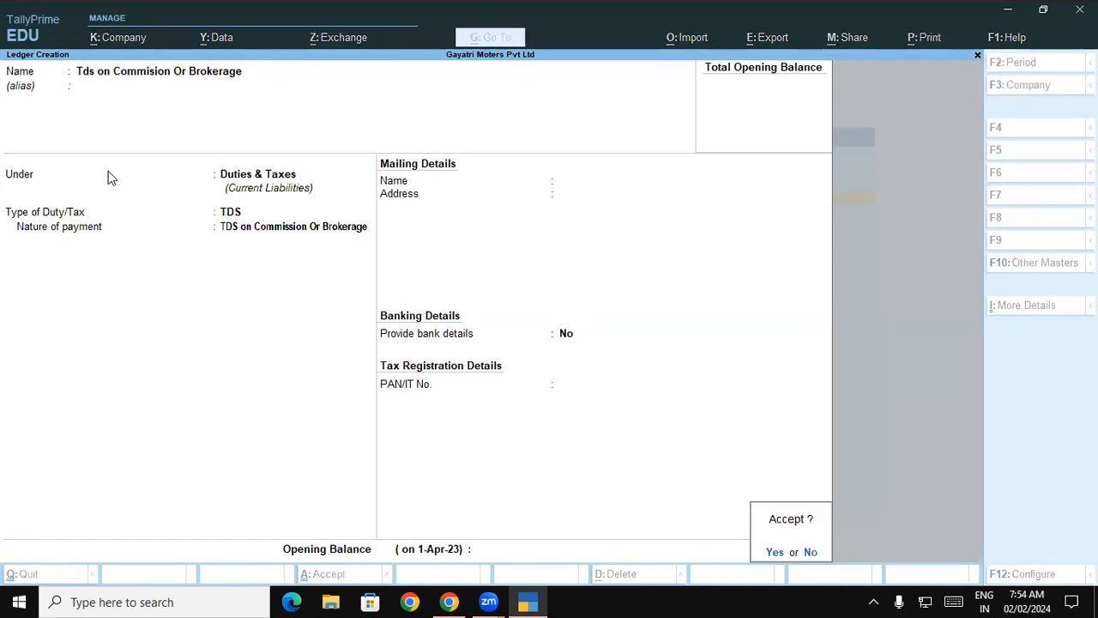
pyautogui.press('Return')
pyautogui.press('Escape')
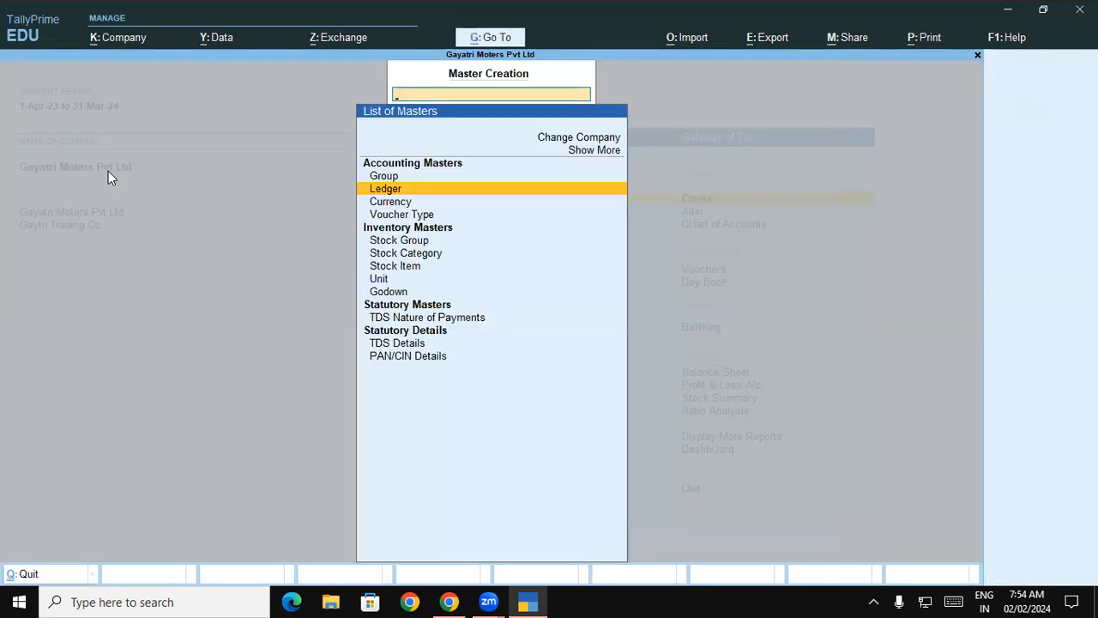
pyautogui.press('Escape')
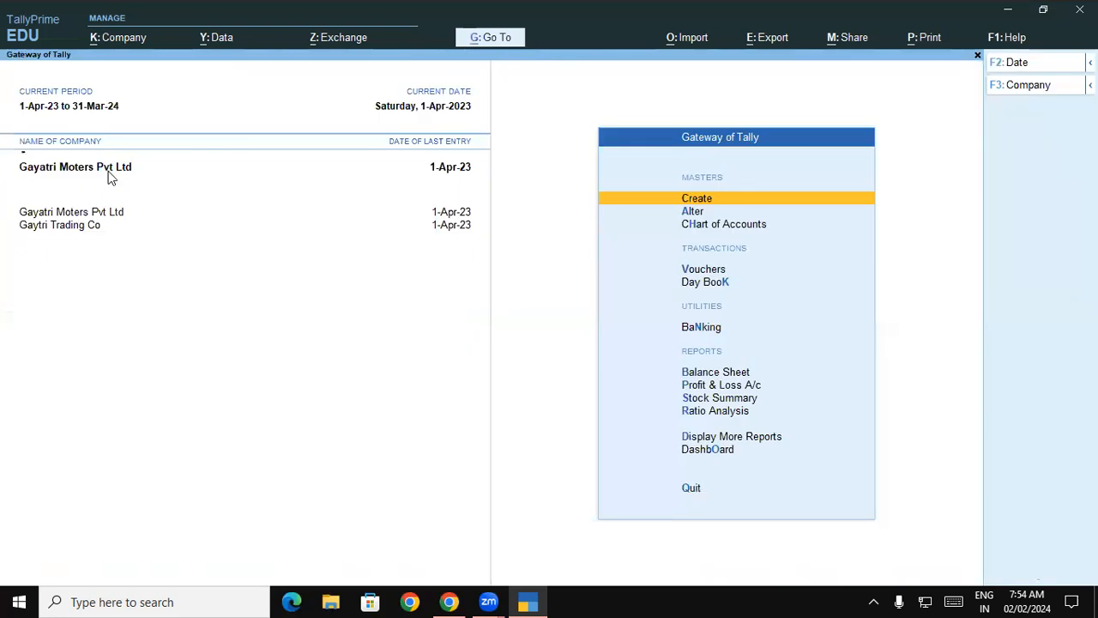
# Start a journal voucher debiting Commission Expense with 120000
pyautogui.press('v')
pyautogui.press('F7')
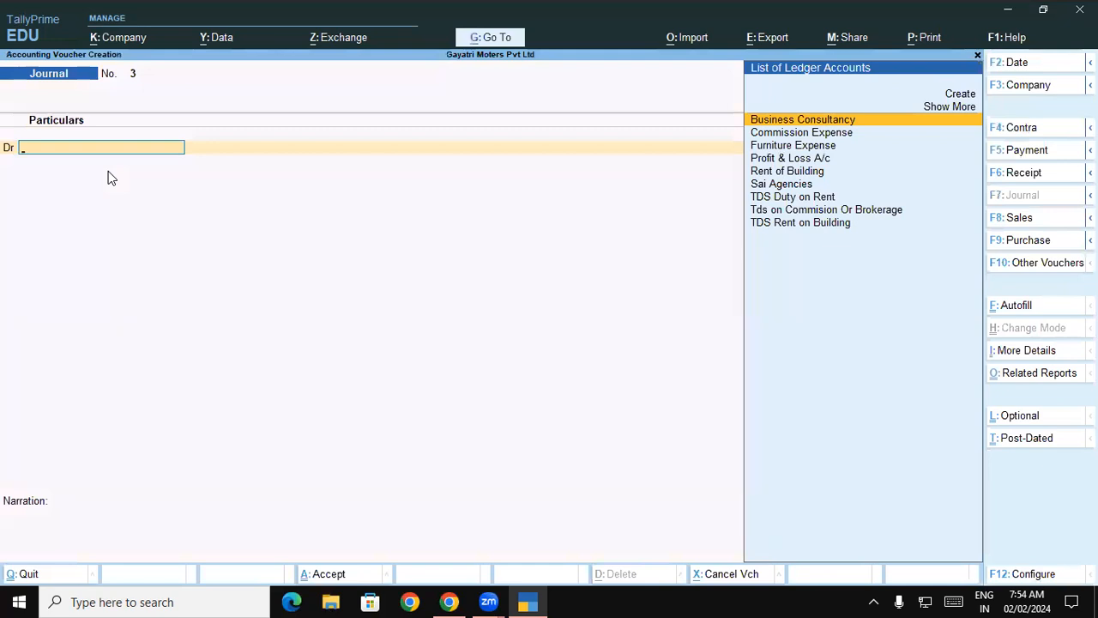
pyautogui.write('Co')
pyautogui.press('Return')
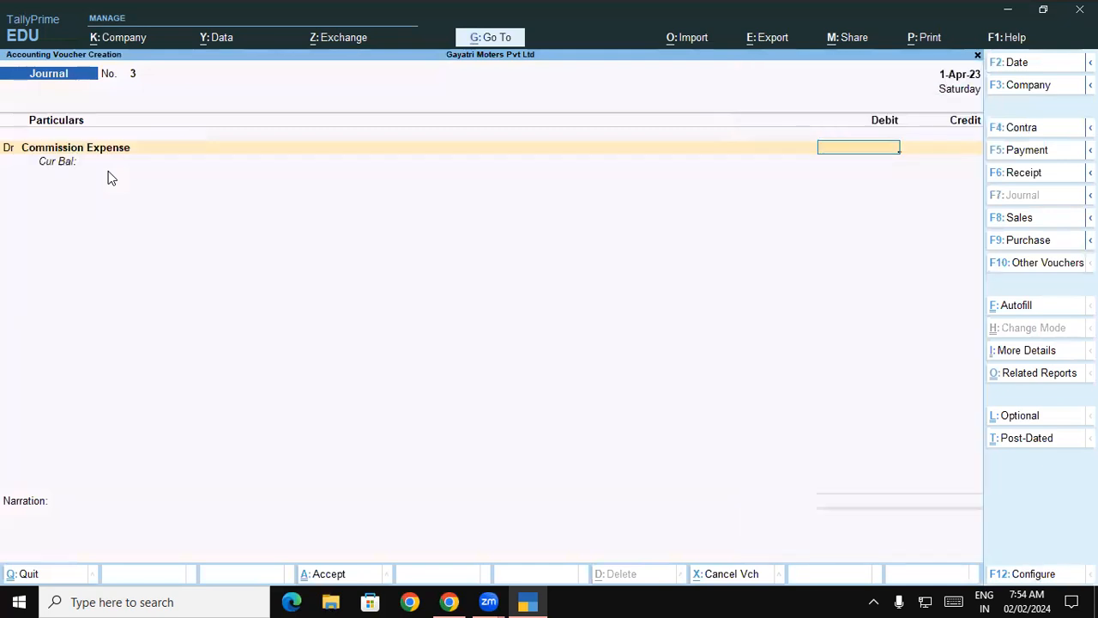
pyautogui.write('120000')
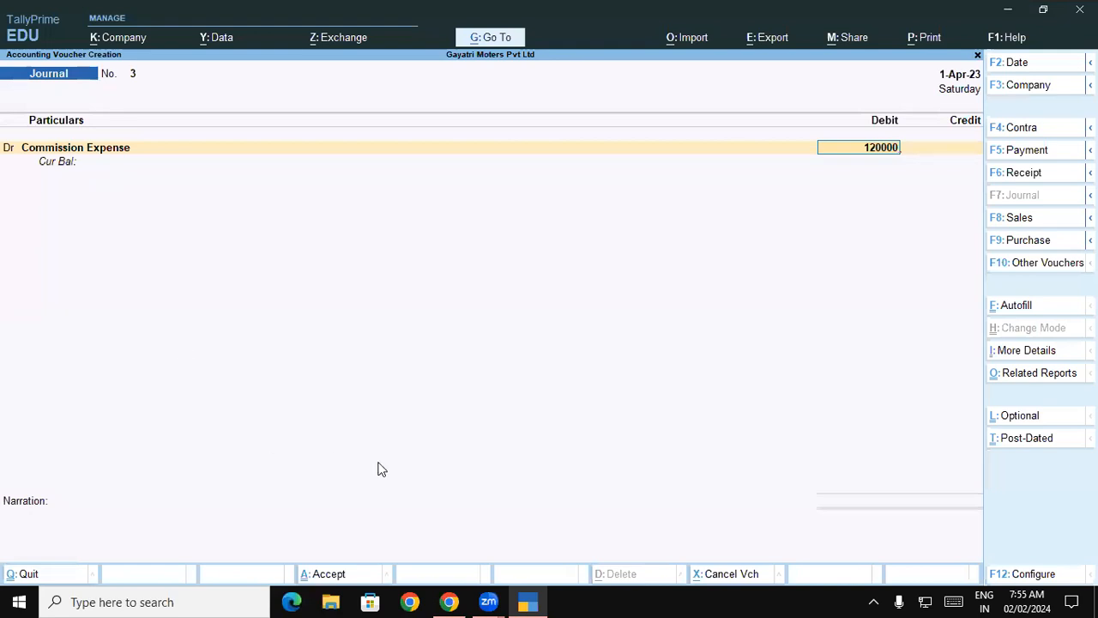
pyautogui.click(488, 602)
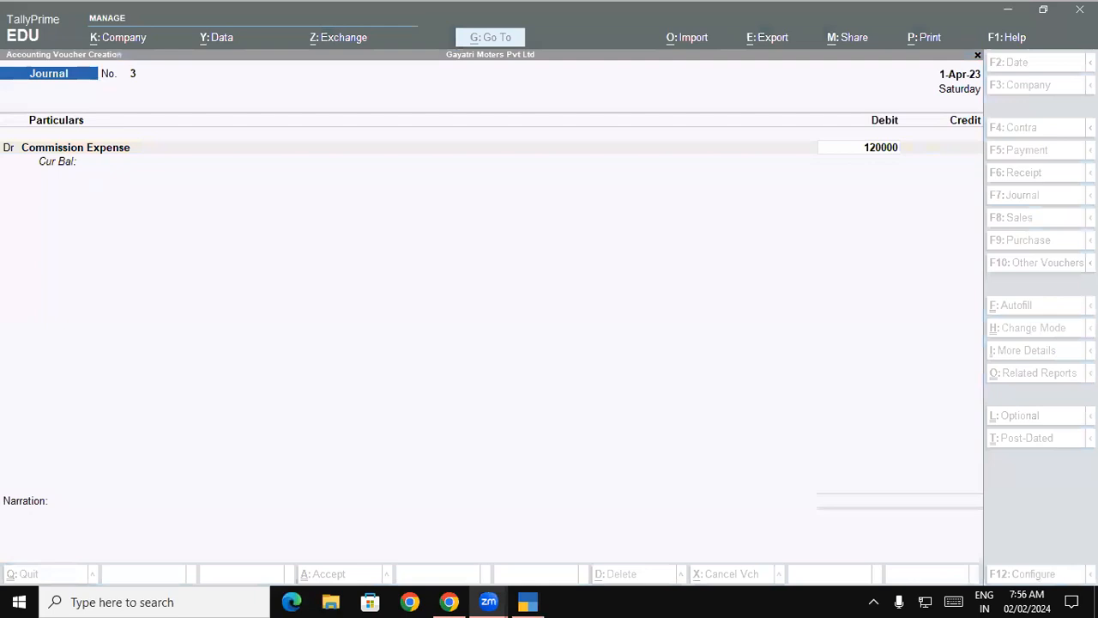
pyautogui.click(219, 372)
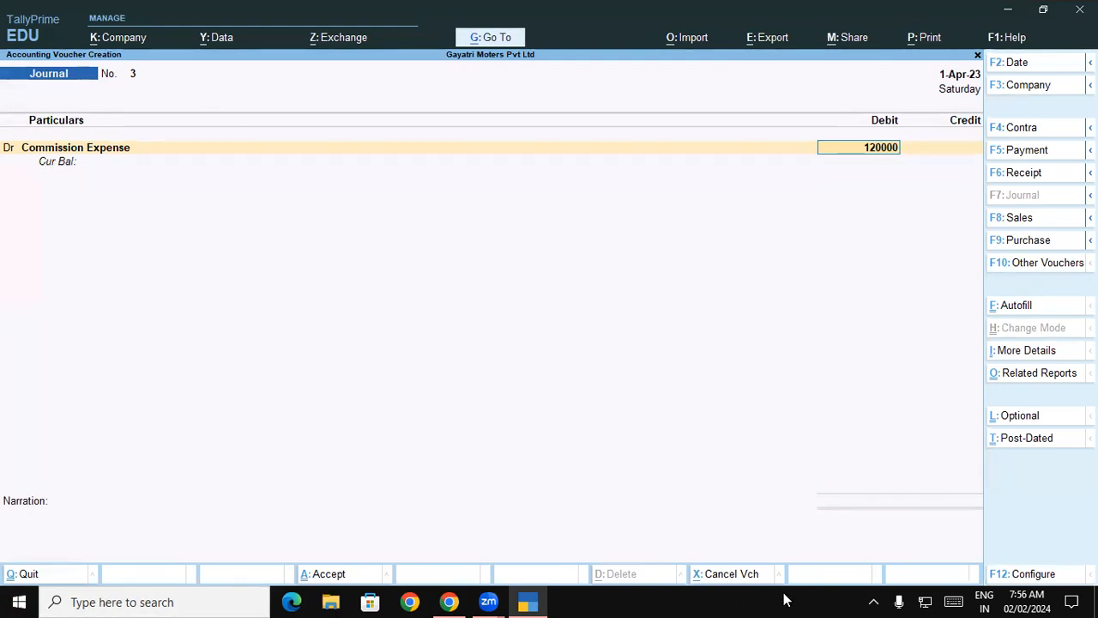
pyautogui.moveTo(229, 337); pyautogui.dragTo(231, 390)
pyautogui.moveTo(258, 350)
pyautogui.mouseDown()
pyautogui.moveTo(288, 376)
pyautogui.moveTo(307, 344)
pyautogui.moveTo(376, 341)
pyautogui.moveTo(413, 369)
pyautogui.moveTo(434, 370)
pyautogui.moveTo(486, 337)
pyautogui.moveTo(489, 367)
pyautogui.mouseUp()
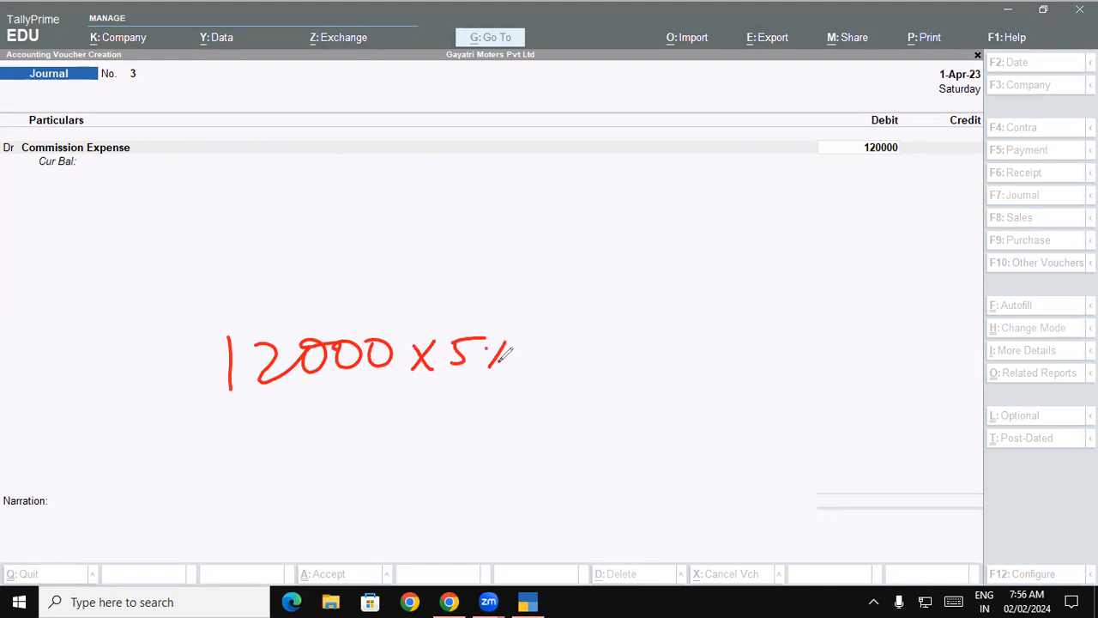
pyautogui.hotkey('ctrl', 'z')
pyautogui.moveTo(308, 389); pyautogui.dragTo(497, 385)
pyautogui.moveTo(380, 400); pyautogui.dragTo(382, 443)
pyautogui.moveTo(405, 411)
pyautogui.mouseDown()
pyautogui.moveTo(397, 419)
pyautogui.moveTo(435, 407)
pyautogui.moveTo(424, 410)
pyautogui.mouseUp()
pyautogui.moveTo(395, 419); pyautogui.dragTo(478, 436)
pyautogui.moveTo(338, 363); pyautogui.dragTo(400, 351)
pyautogui.moveTo(262, 434); pyautogui.dragTo(264, 489)
pyautogui.moveTo(284, 464); pyautogui.dragTo(311, 487)
pyautogui.moveTo(319, 461)
pyautogui.mouseDown()
pyautogui.moveTo(313, 482)
pyautogui.moveTo(320, 461)
pyautogui.mouseUp()
pyautogui.moveTo(348, 464)
pyautogui.mouseDown()
pyautogui.moveTo(370, 489)
pyautogui.moveTo(347, 493)
pyautogui.mouseUp()
pyautogui.moveTo(390, 463)
pyautogui.mouseDown()
pyautogui.moveTo(387, 494)
pyautogui.moveTo(412, 460)
pyautogui.mouseUp()
pyautogui.moveTo(283, 488)
pyautogui.mouseDown()
pyautogui.moveTo(340, 519)
pyautogui.moveTo(389, 501)
pyautogui.moveTo(371, 554)
pyautogui.moveTo(361, 543)
pyautogui.mouseUp()
pyautogui.moveTo(390, 532)
pyautogui.mouseDown()
pyautogui.moveTo(385, 545)
pyautogui.moveTo(391, 531)
pyautogui.mouseUp()
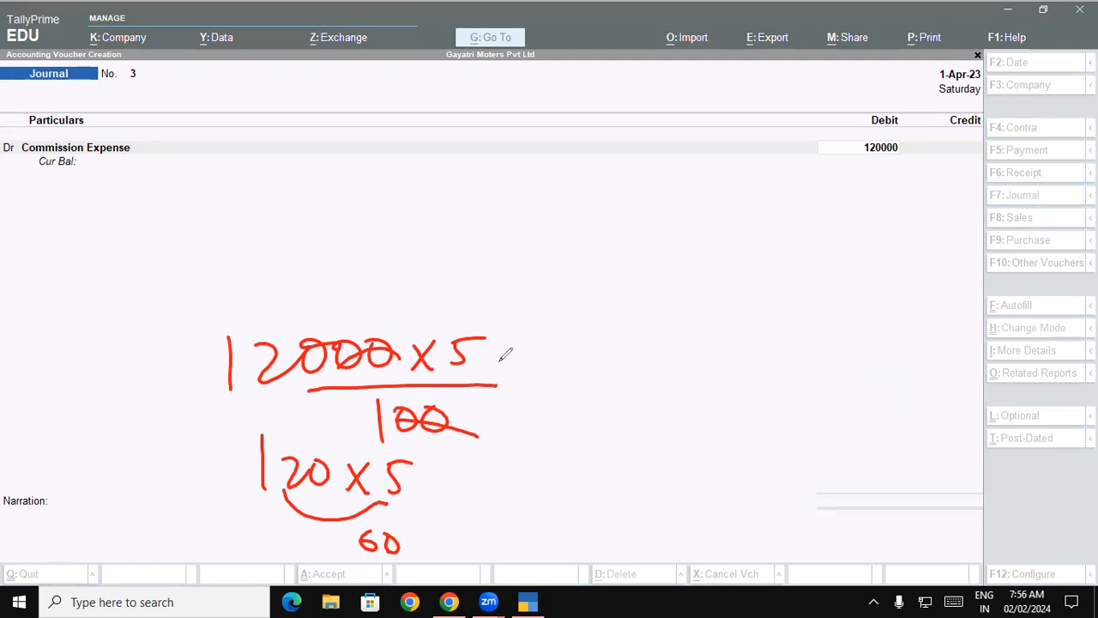
pyautogui.moveTo(403, 343); pyautogui.dragTo(410, 355)
pyautogui.moveTo(337, 461); pyautogui.dragTo(339, 478)
pyautogui.moveTo(410, 538)
pyautogui.mouseDown()
pyautogui.moveTo(403, 553)
pyautogui.moveTo(417, 537)
pyautogui.mouseUp()
pyautogui.moveTo(434, 536)
pyautogui.mouseDown()
pyautogui.moveTo(428, 551)
pyautogui.moveTo(444, 540)
pyautogui.mouseUp()
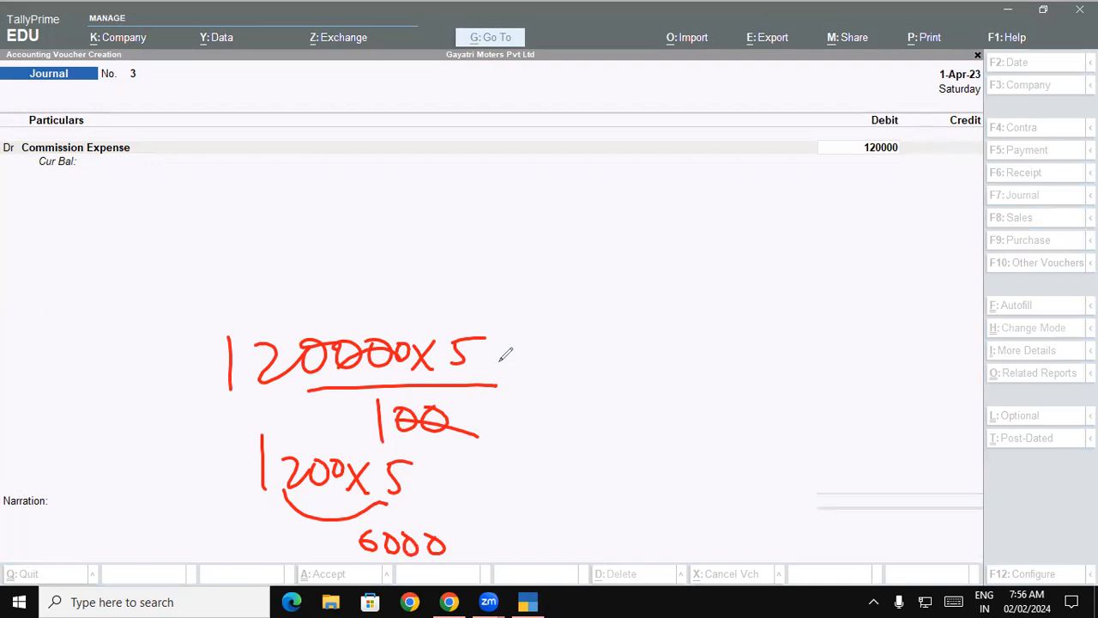
pyautogui.moveTo(468, 216); pyautogui.dragTo(464, 276)
pyautogui.moveTo(496, 237)
pyautogui.mouseDown()
pyautogui.moveTo(502, 273)
pyautogui.moveTo(542, 271)
pyautogui.mouseUp()
pyautogui.moveTo(562, 234)
pyautogui.mouseDown()
pyautogui.moveTo(549, 269)
pyautogui.moveTo(563, 234)
pyautogui.mouseUp()
pyautogui.moveTo(614, 230); pyautogui.dragTo(619, 254)
pyautogui.moveTo(635, 225)
pyautogui.mouseDown()
pyautogui.moveTo(623, 244)
pyautogui.moveTo(705, 234)
pyautogui.mouseUp()
pyautogui.moveTo(698, 185); pyautogui.dragTo(636, 349)
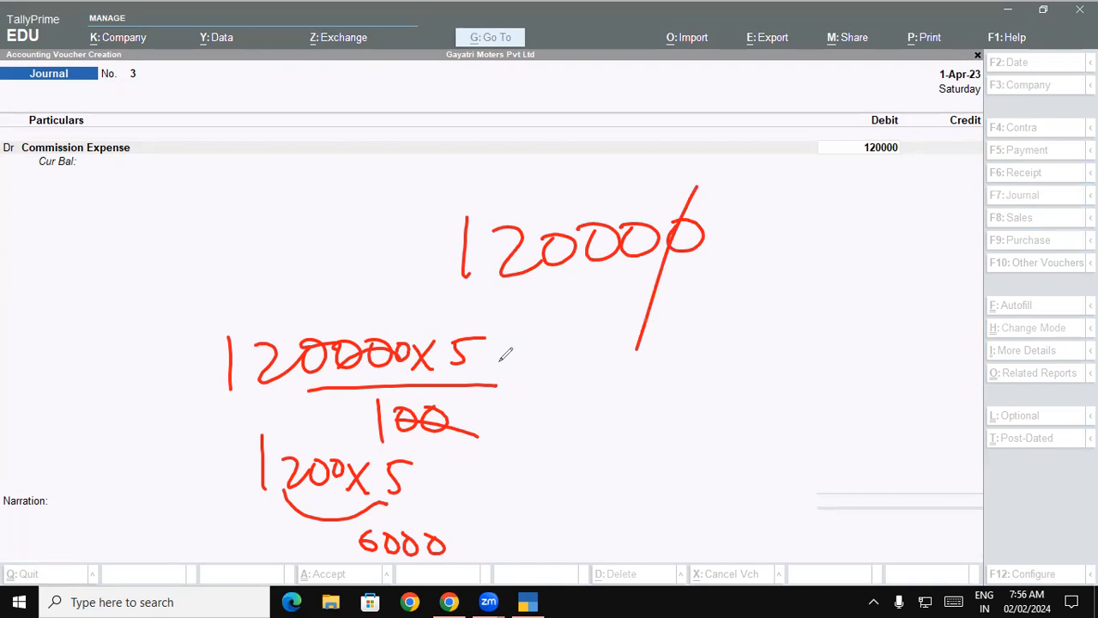
pyautogui.moveTo(608, 379); pyautogui.dragTo(567, 401)
pyautogui.moveTo(633, 403)
pyautogui.mouseDown()
pyautogui.moveTo(618, 405)
pyautogui.moveTo(696, 435)
pyautogui.mouseUp()
pyautogui.moveTo(549, 442); pyautogui.dragTo(695, 470)
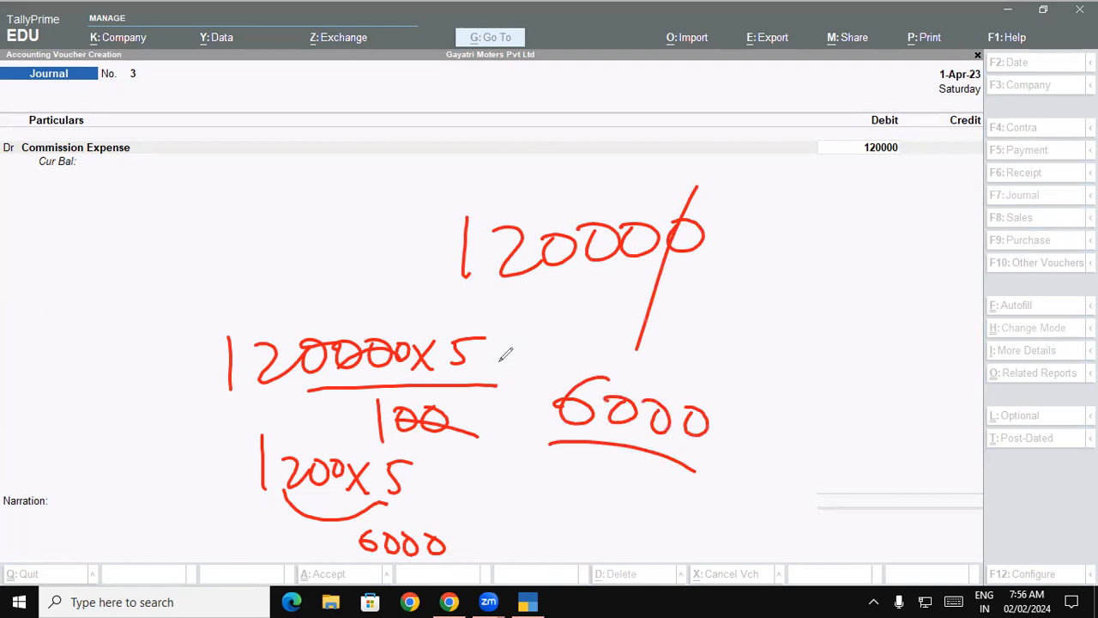
pyautogui.press('e')
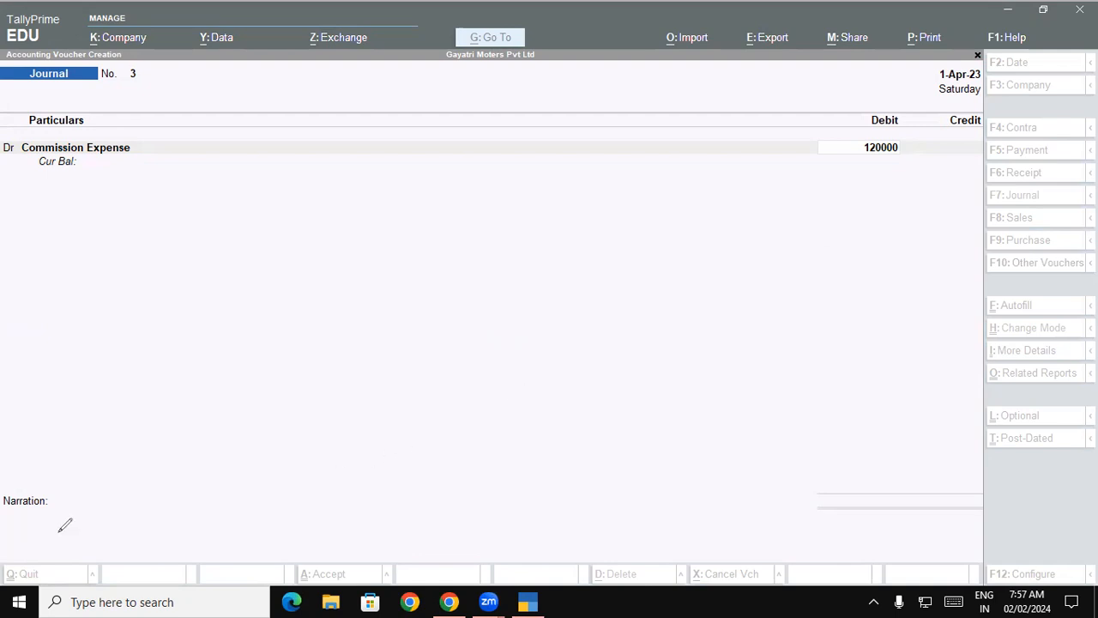
# Credit Business Consultancy and allocate 1,20,000.00 Cr to a New Ref bill named Com Exp
pyautogui.click(882, 151)
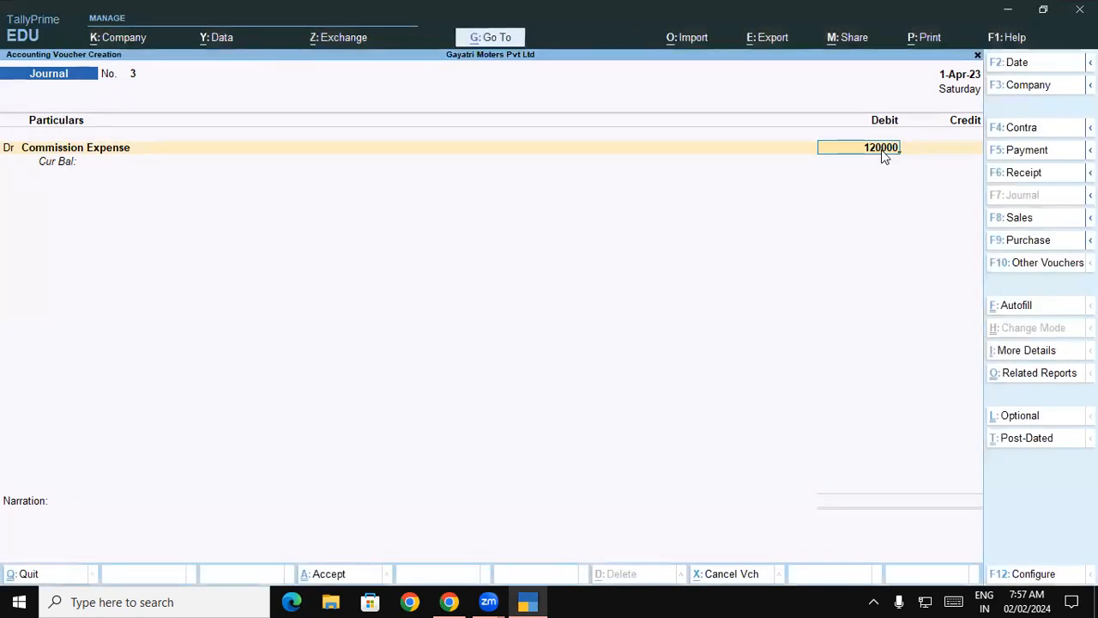
pyautogui.press('Return')
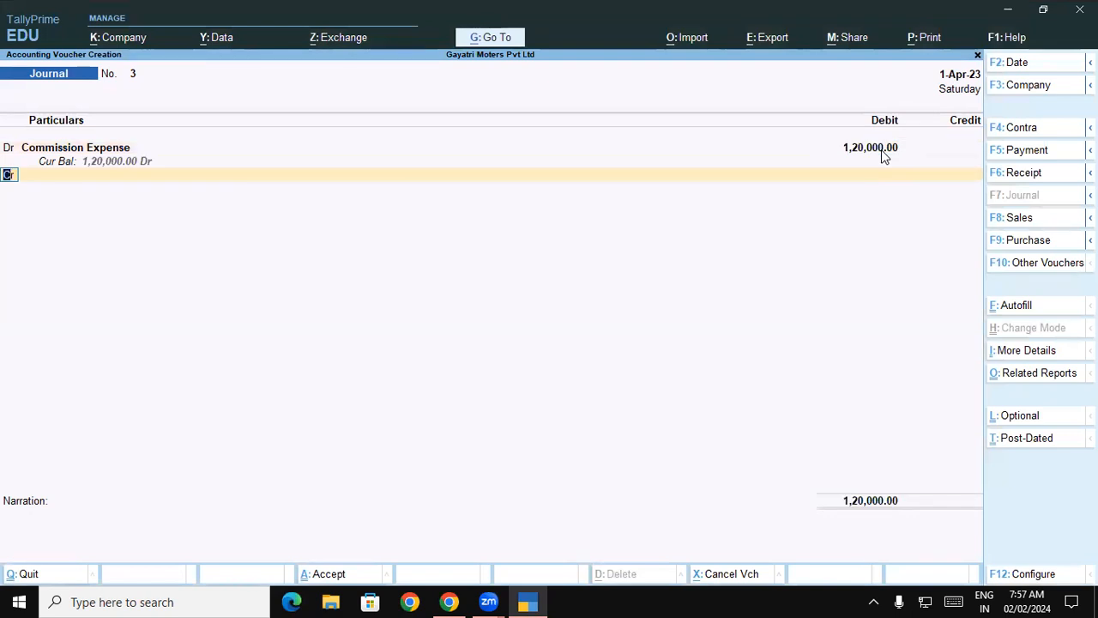
pyautogui.press('Return')
pyautogui.write('Bu')
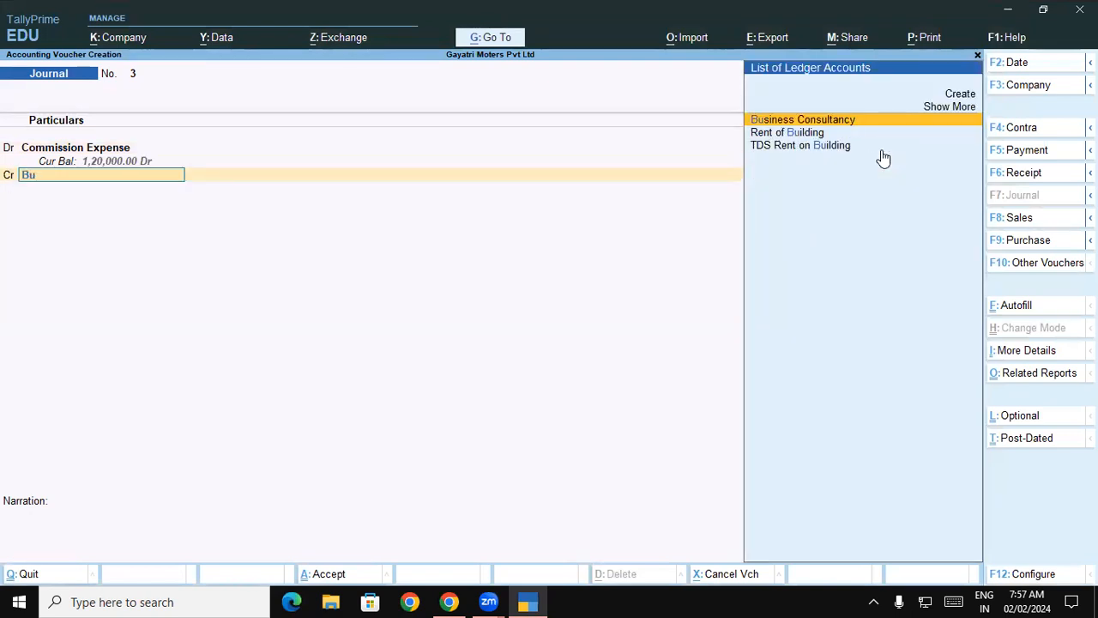
pyautogui.press('Return')
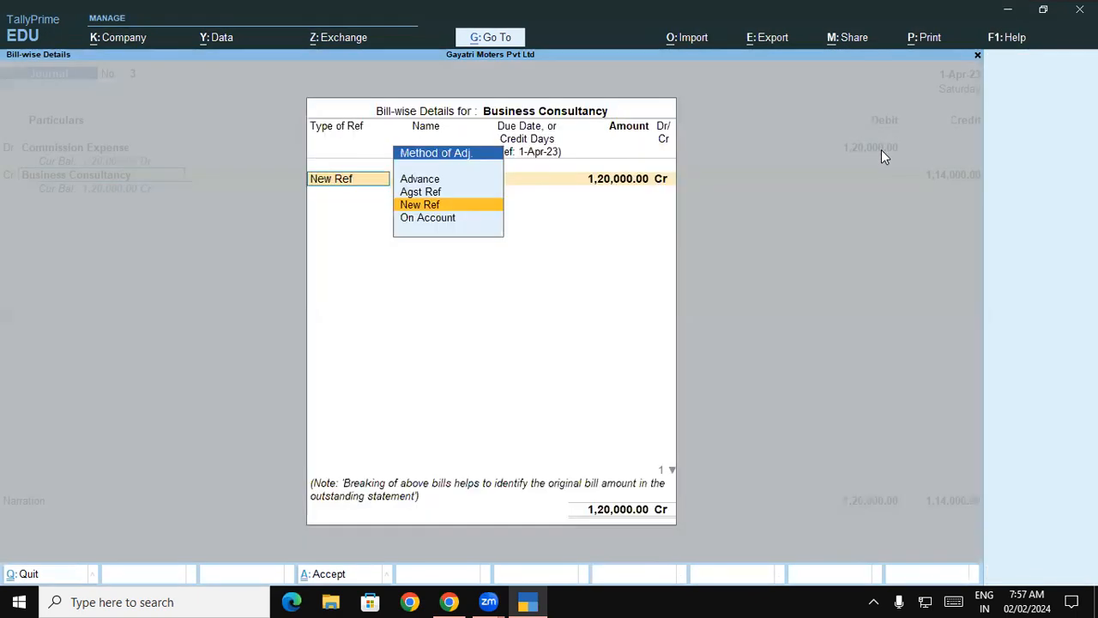
pyautogui.press('Return')
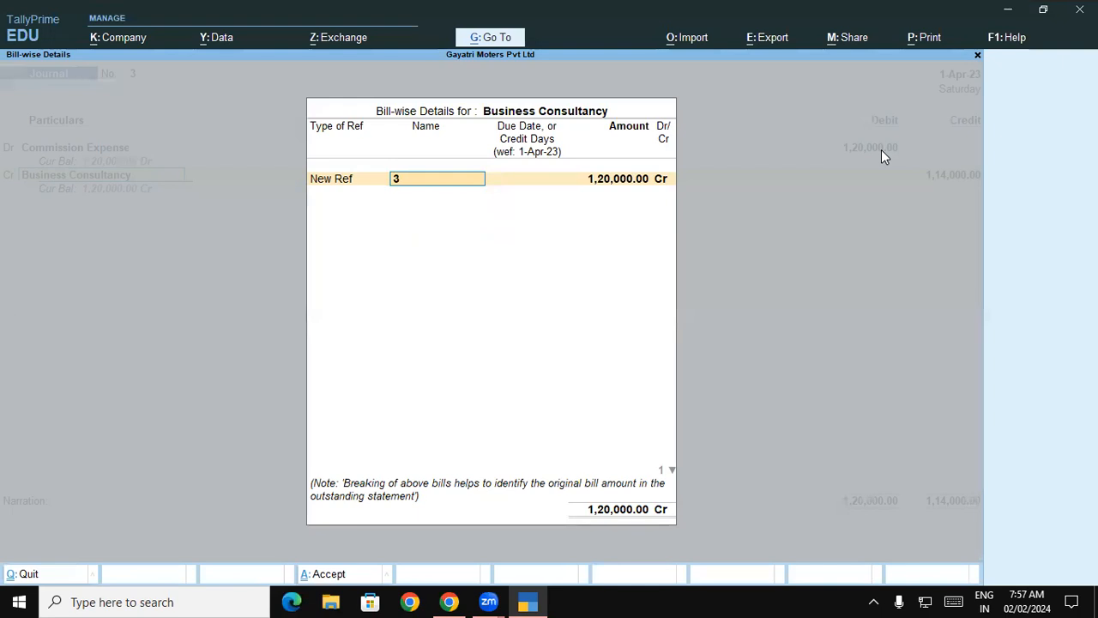
pyautogui.write('Com Exp')
pyautogui.press('Return')
pyautogui.press('Return')
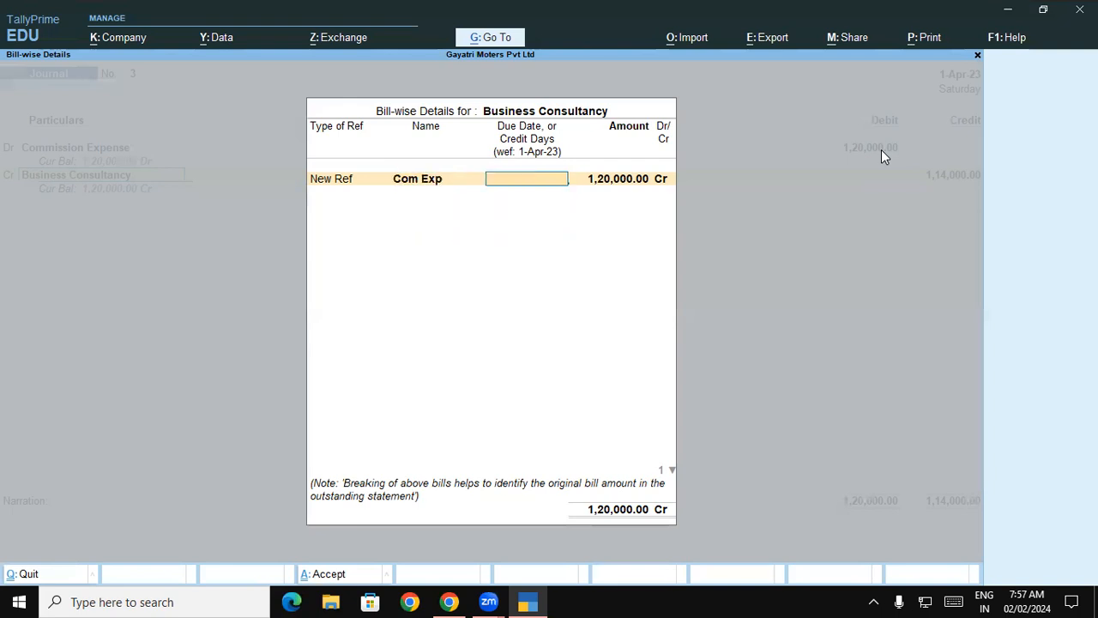
pyautogui.press('Return')
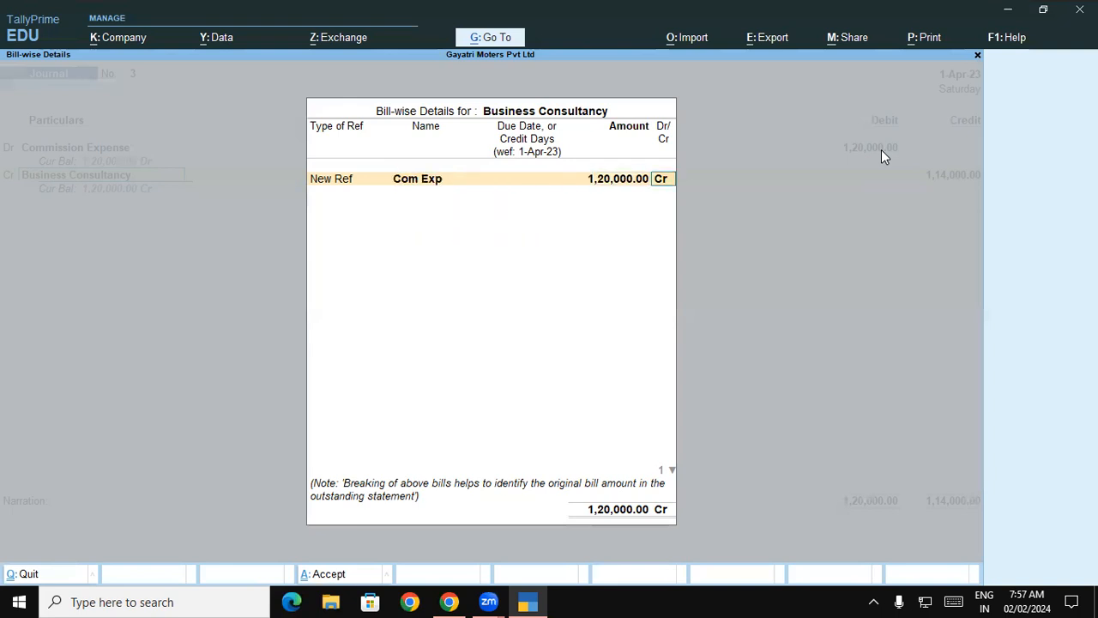
pyautogui.press('Return')
# Add a second New Ref bill named Tds on Com Exp for 6,000.00 Dr and finish the bill-wise details
pyautogui.press('Return')
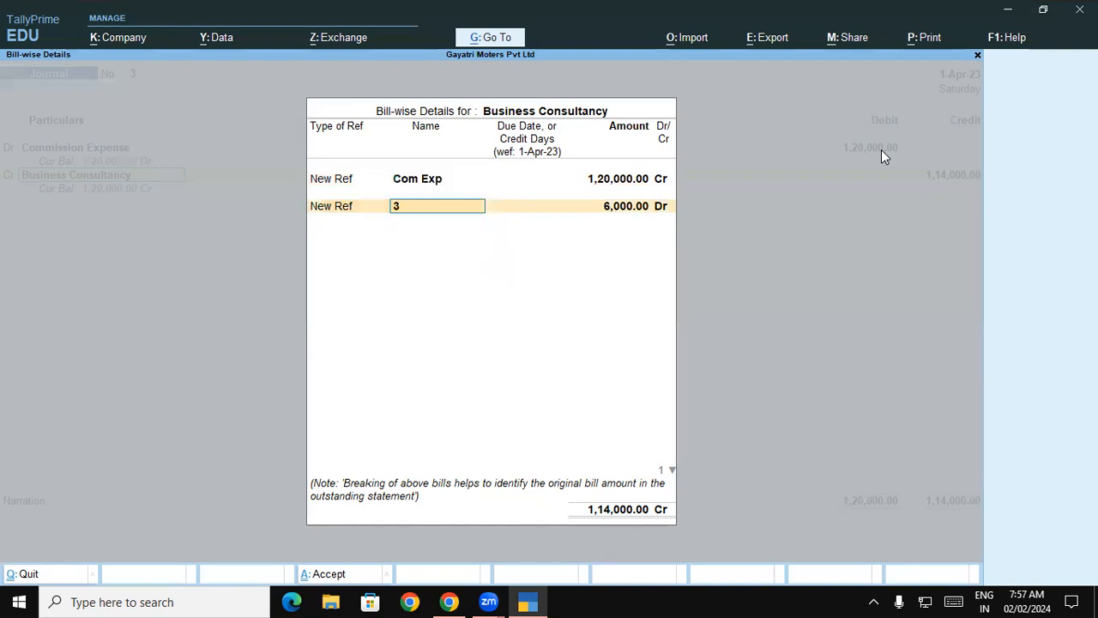
pyautogui.write('Tds on Com Exp')
pyautogui.press('Return')
pyautogui.press('Return')
pyautogui.press('Return')
pyautogui.press('Return')
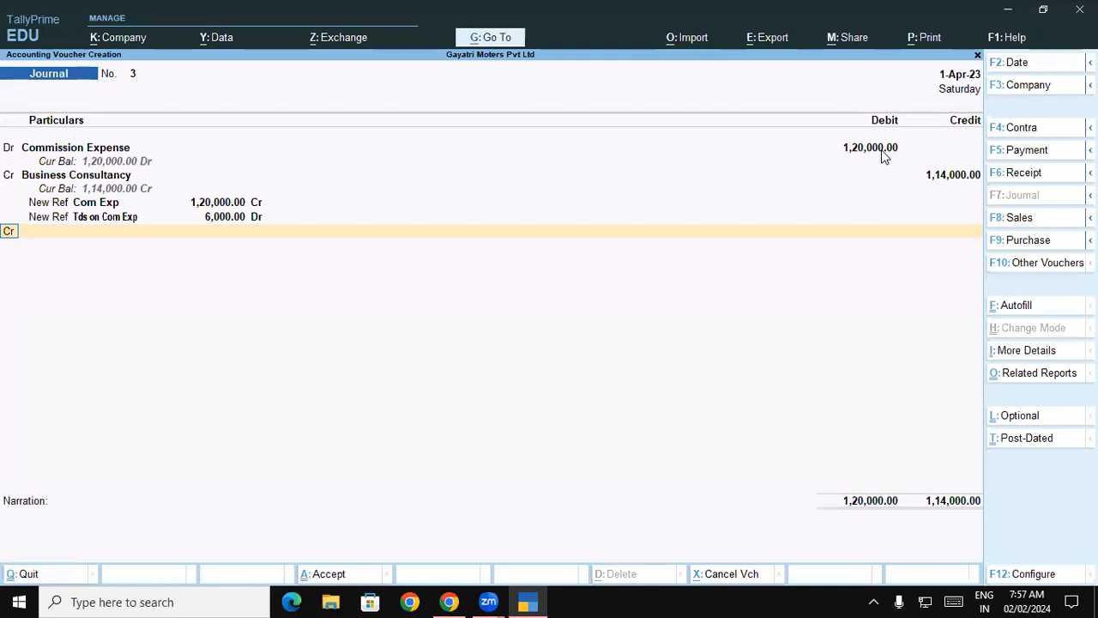
# Credit Tds on Commision Or Brokerage with 6,000.00 and save the journal voucher
pyautogui.press('Return')
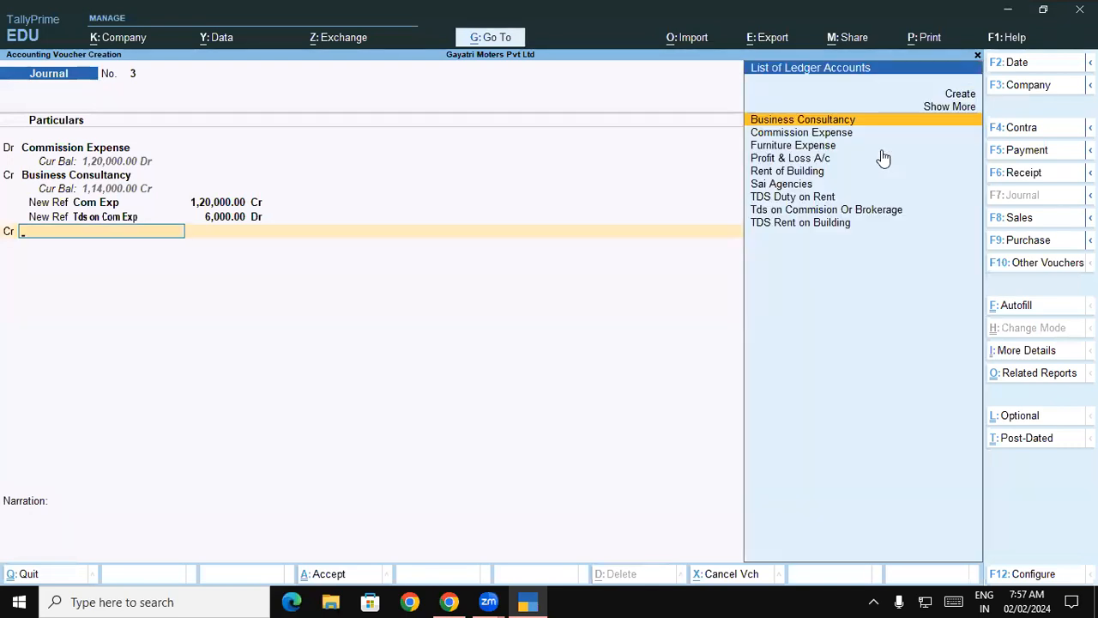
pyautogui.write('Tds')
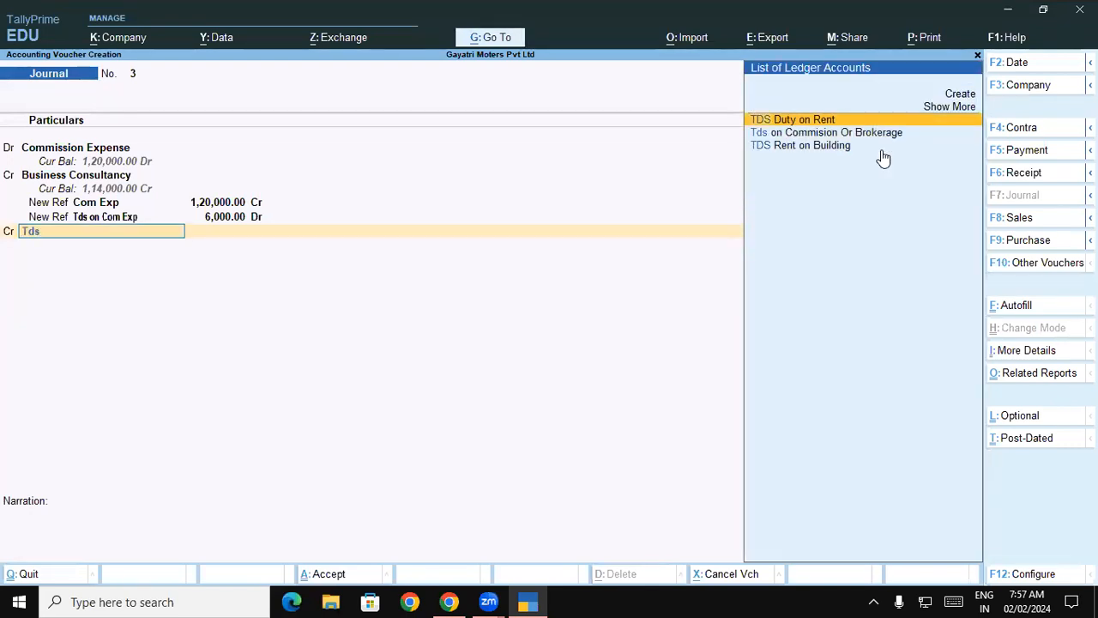
pyautogui.press('Down')
pyautogui.press('Return')
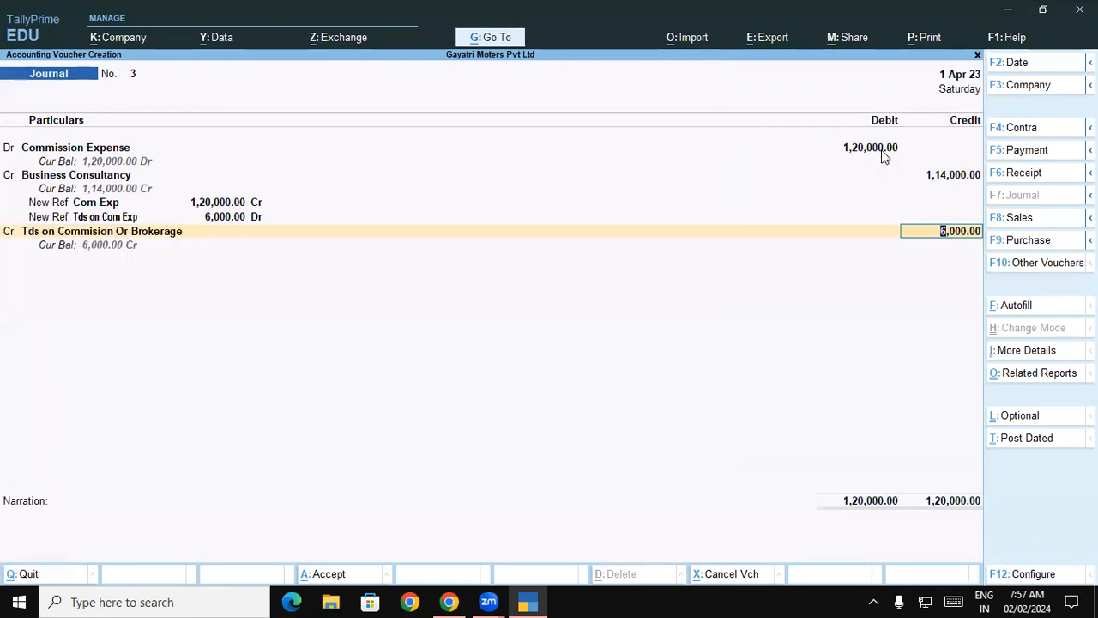
pyautogui.press('Return')
pyautogui.press('Return')
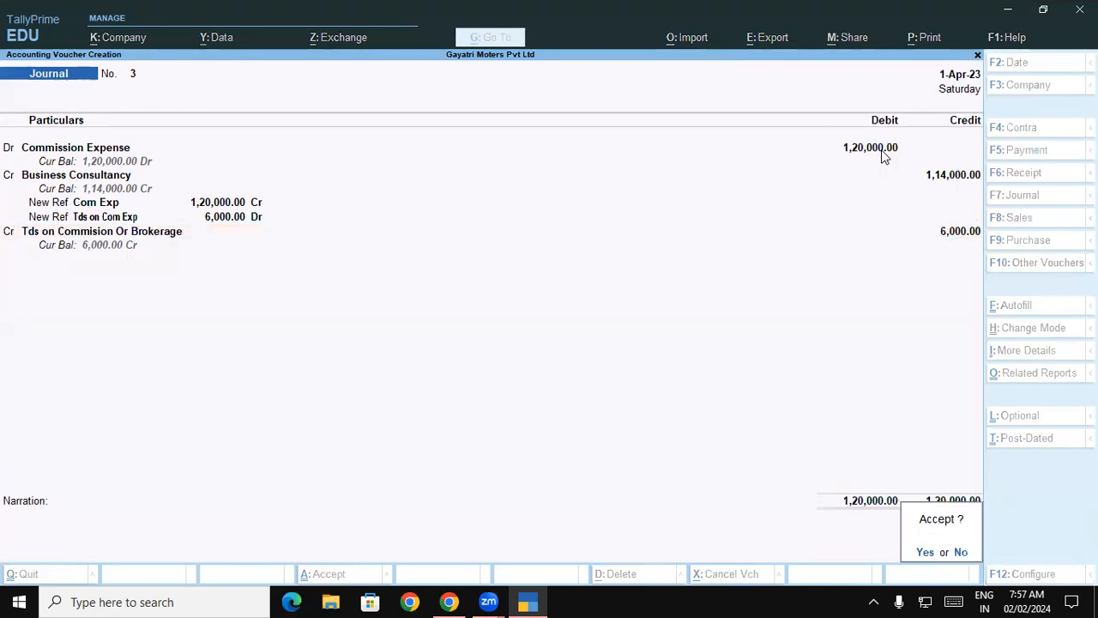
pyautogui.press('Return')
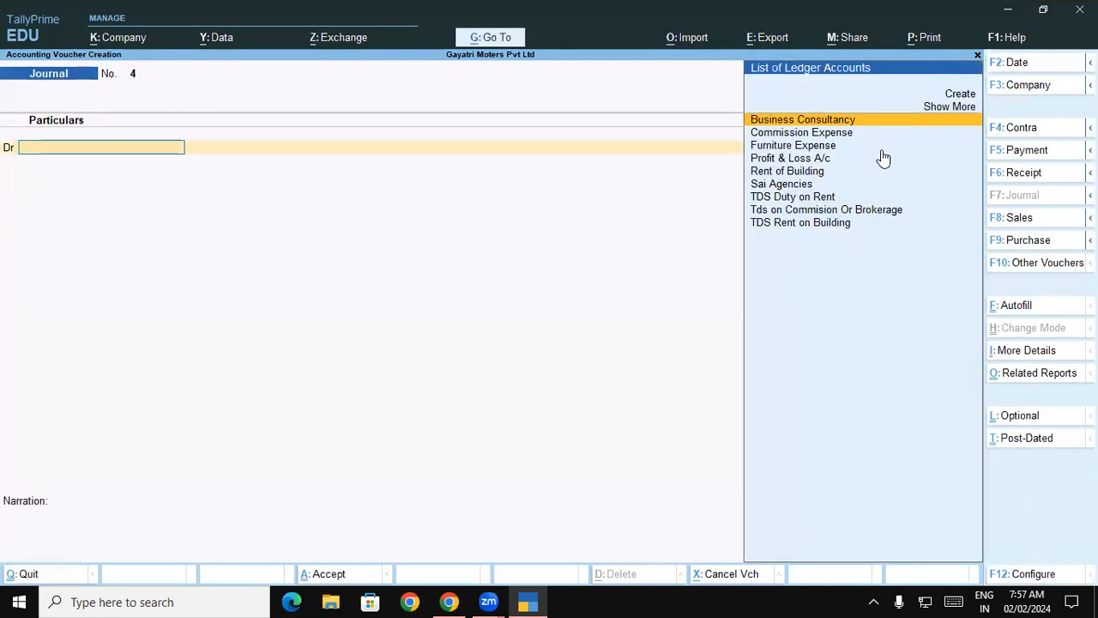
# Start a payment voucher debiting Business Consultancy with 114000 against the Com Exp reference
pyautogui.press('F5')
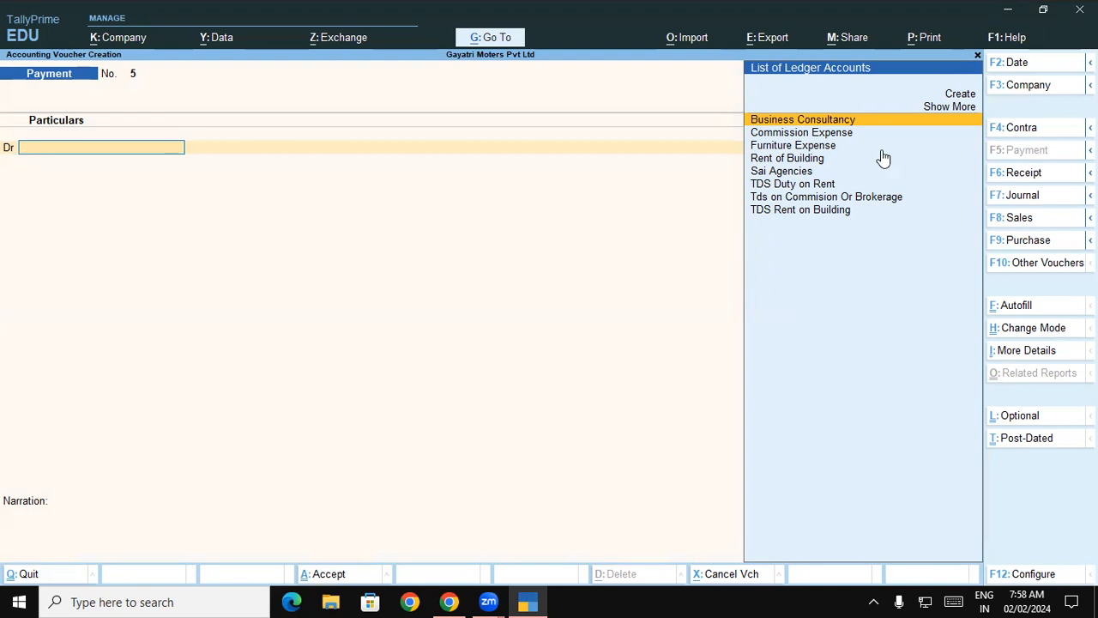
pyautogui.press('Return')
pyautogui.press('Return')
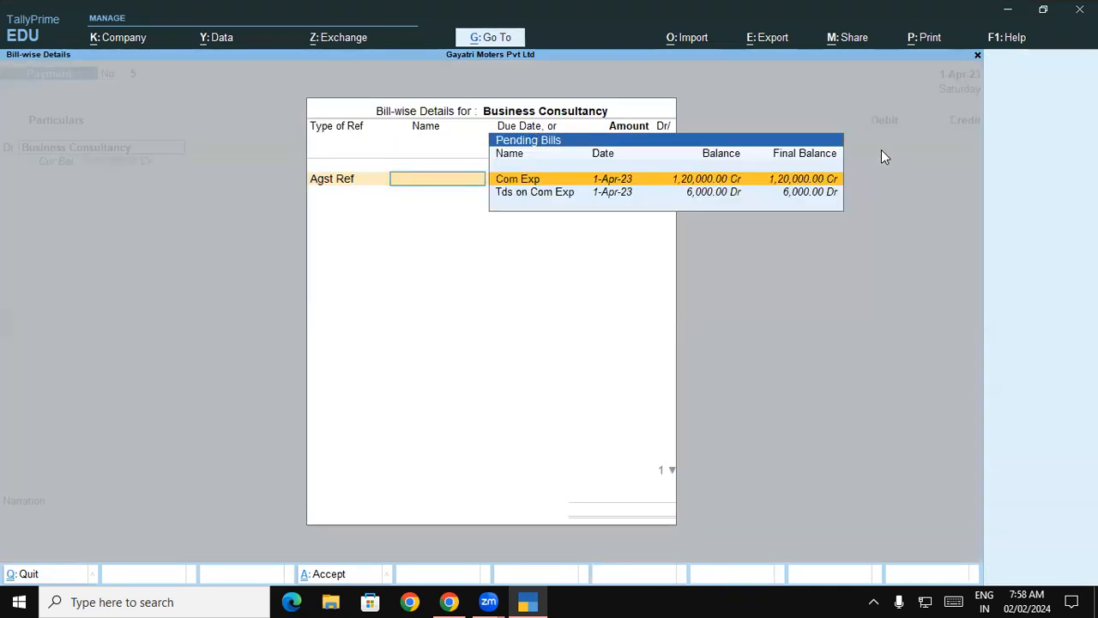
pyautogui.press('Return')
pyautogui.write('114000')
pyautogui.press('Return')
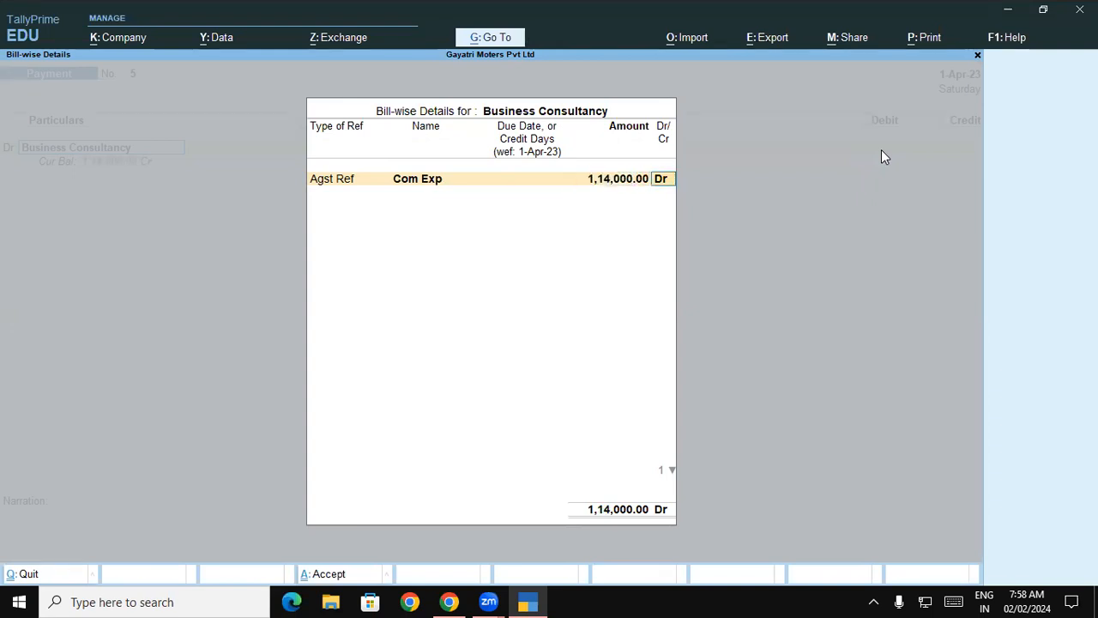
pyautogui.press('Return')
pyautogui.press('Return')
pyautogui.press('Return')
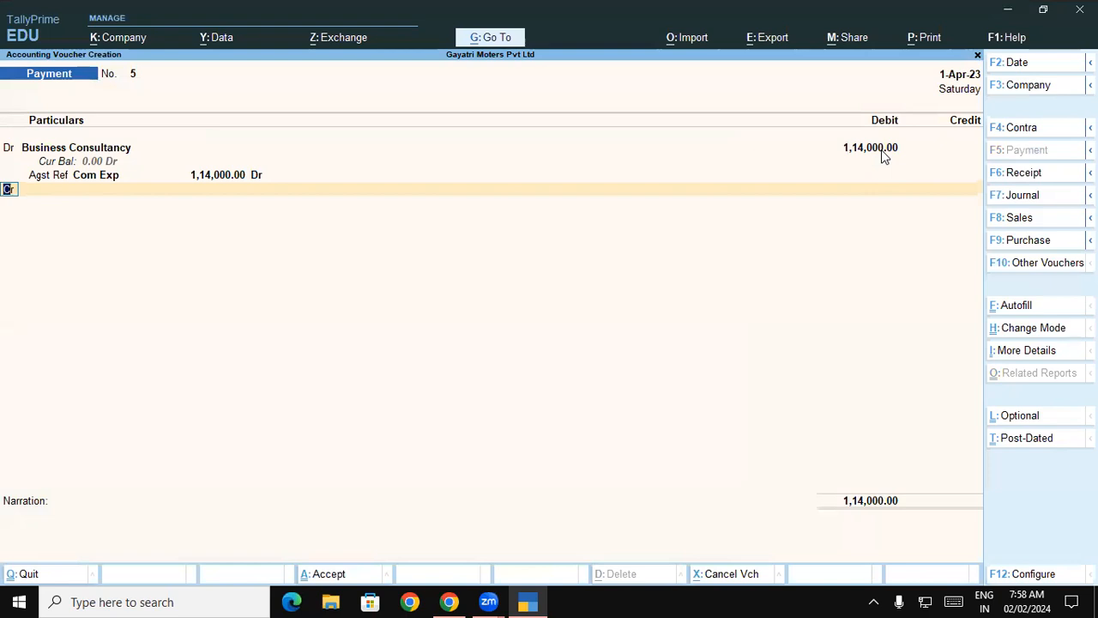
# Credit KOTAK BANK with 1,14,000.00 by cheque, leaving the instrument number blank, and save the payment voucher
pyautogui.write('ko')
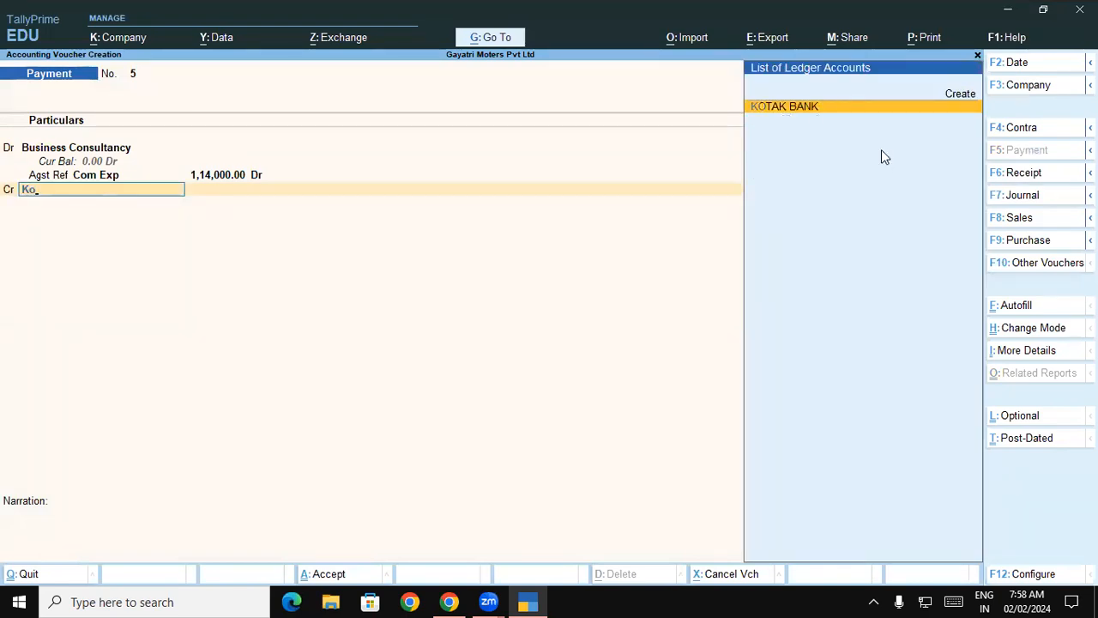
pyautogui.press('Return')
pyautogui.press('Return')
pyautogui.press('Return')
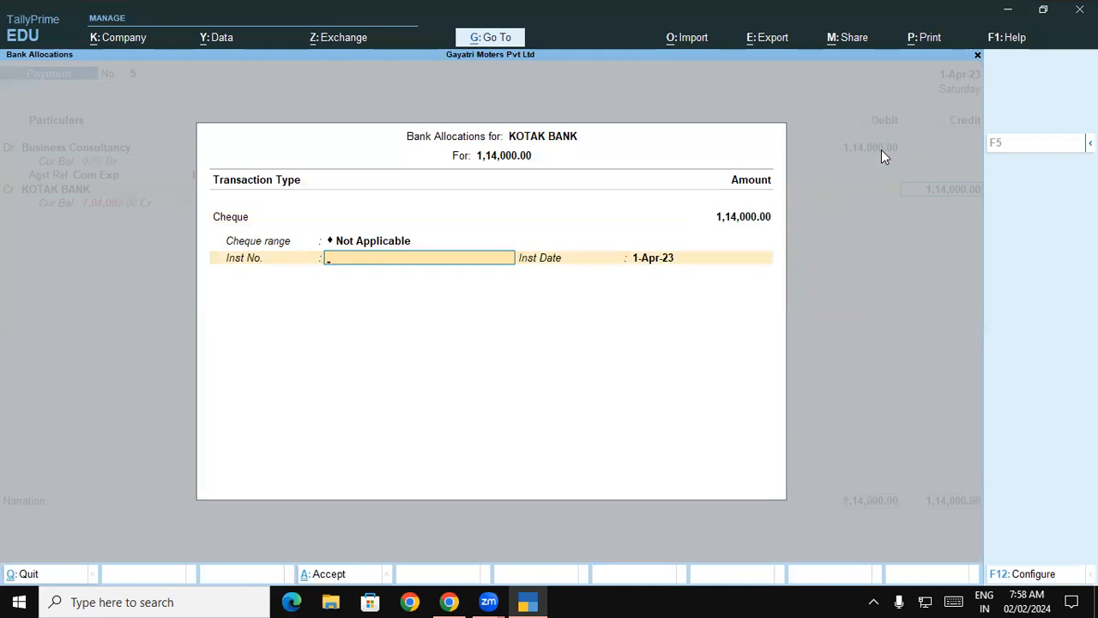
pyautogui.press('Return')
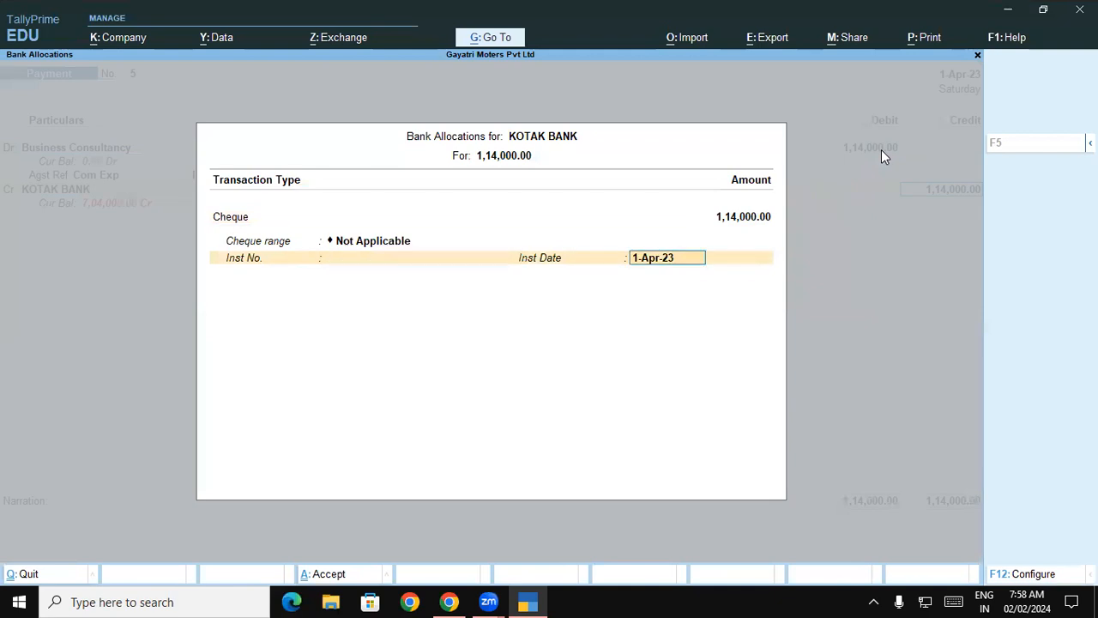
pyautogui.press('Return')
pyautogui.press('Return')
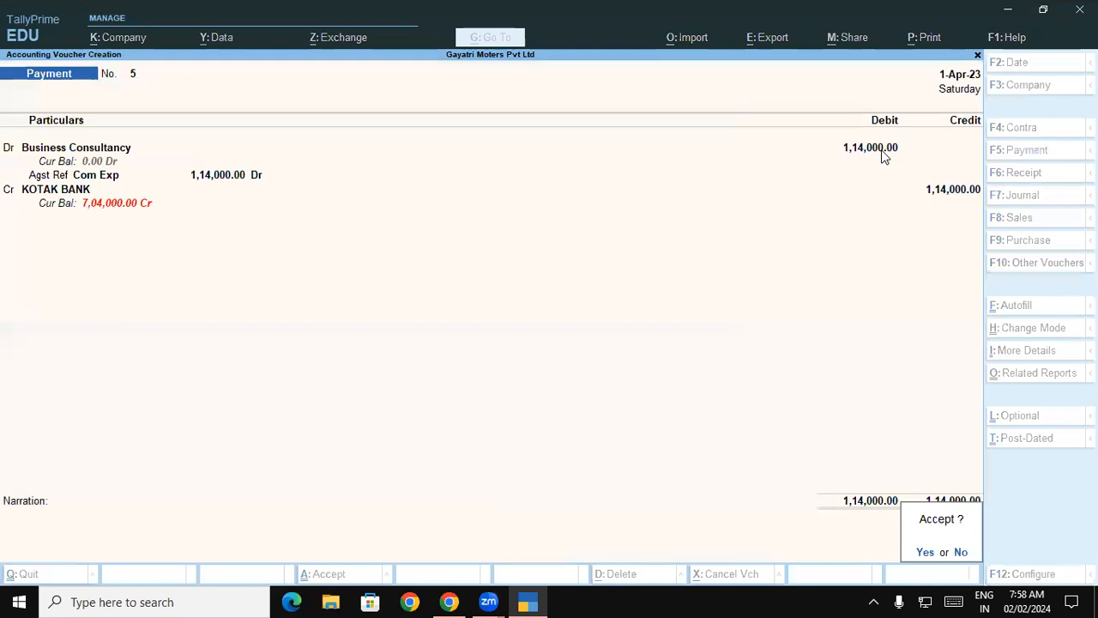
pyautogui.press('Return')
# Debit Tds on Commision Or Brokerage with 6,000.00 in a new payment voucher, using the Agst Ref option
pyautogui.write('Td')
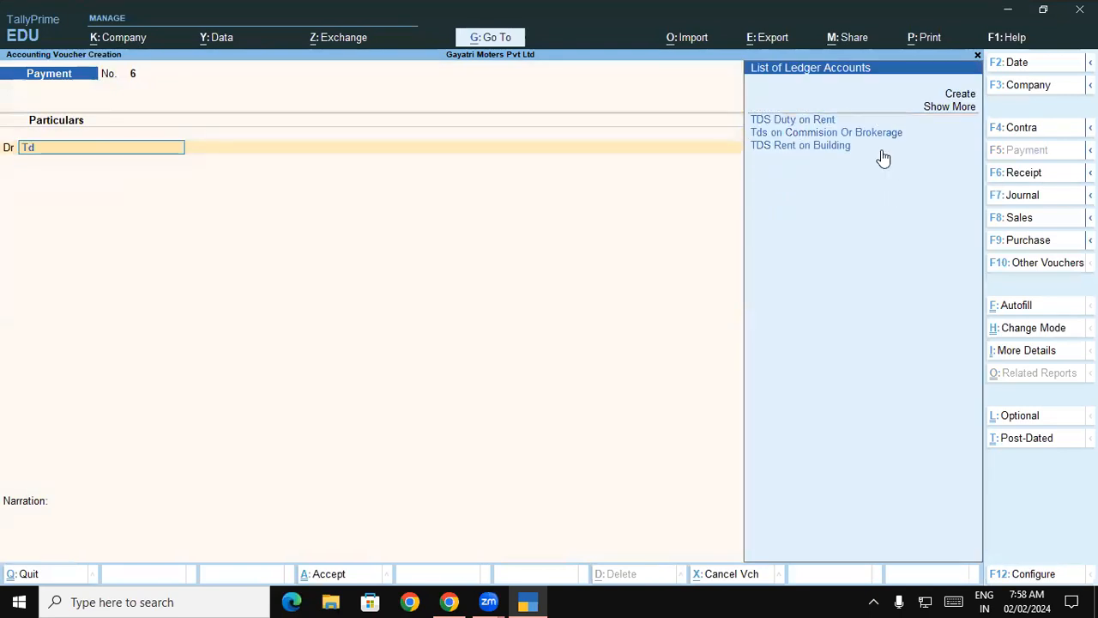
pyautogui.press('Down')
pyautogui.press('Return')
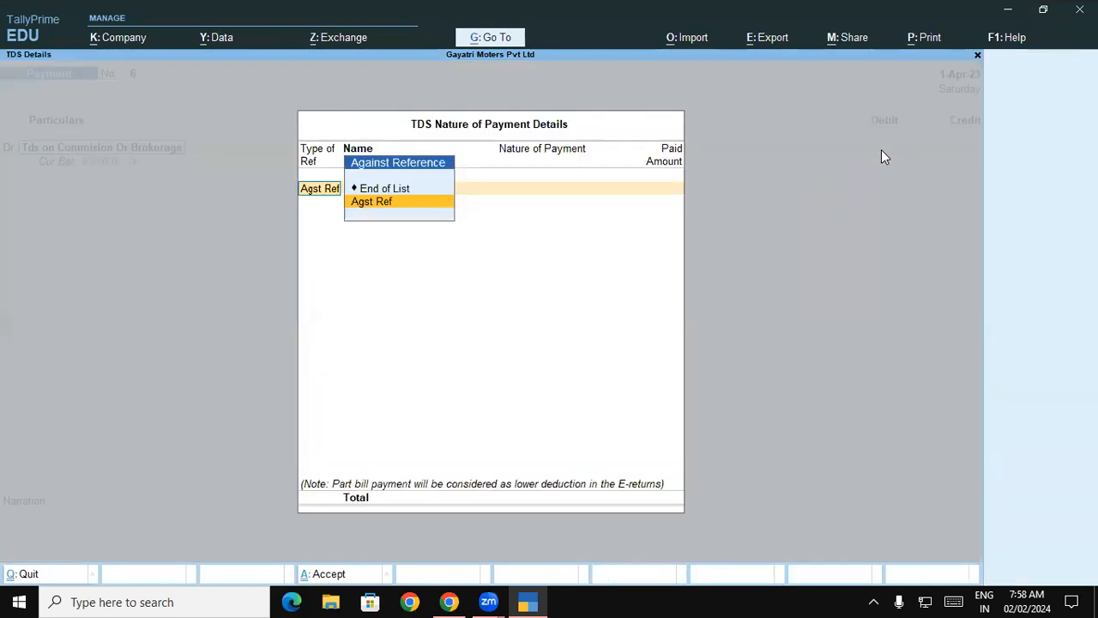
pyautogui.press('Return')
pyautogui.press('Return')
pyautogui.press('Return')
pyautogui.press('Return')
pyautogui.press('Return')
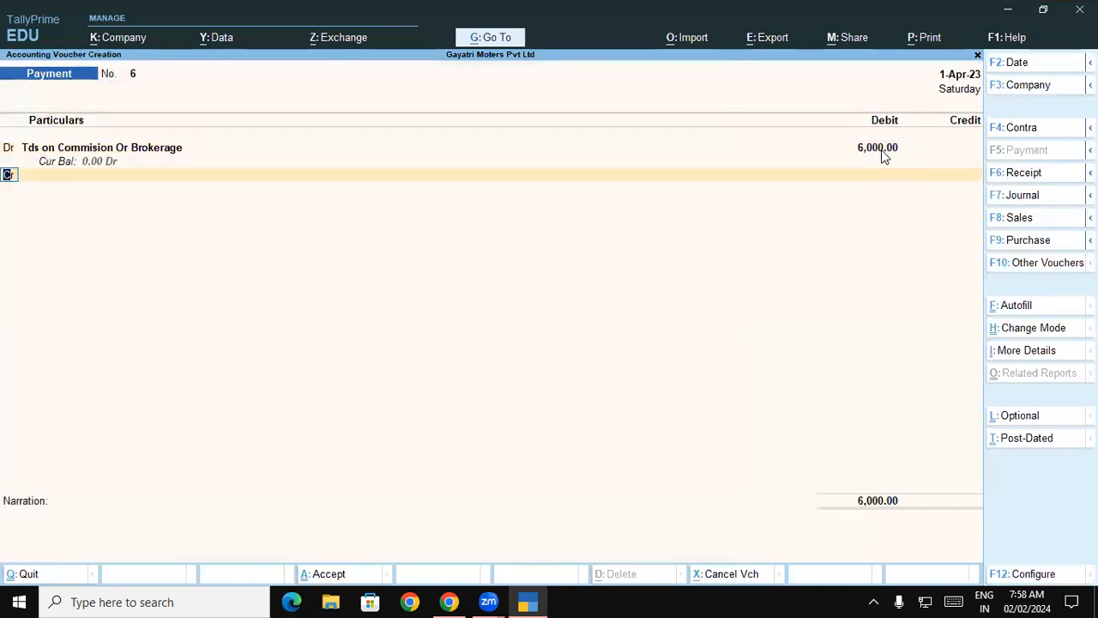
# Credit KOTAK BANK with 6,000.00 and save the TDS payment voucher
pyautogui.press('Return')
pyautogui.write('Ko')
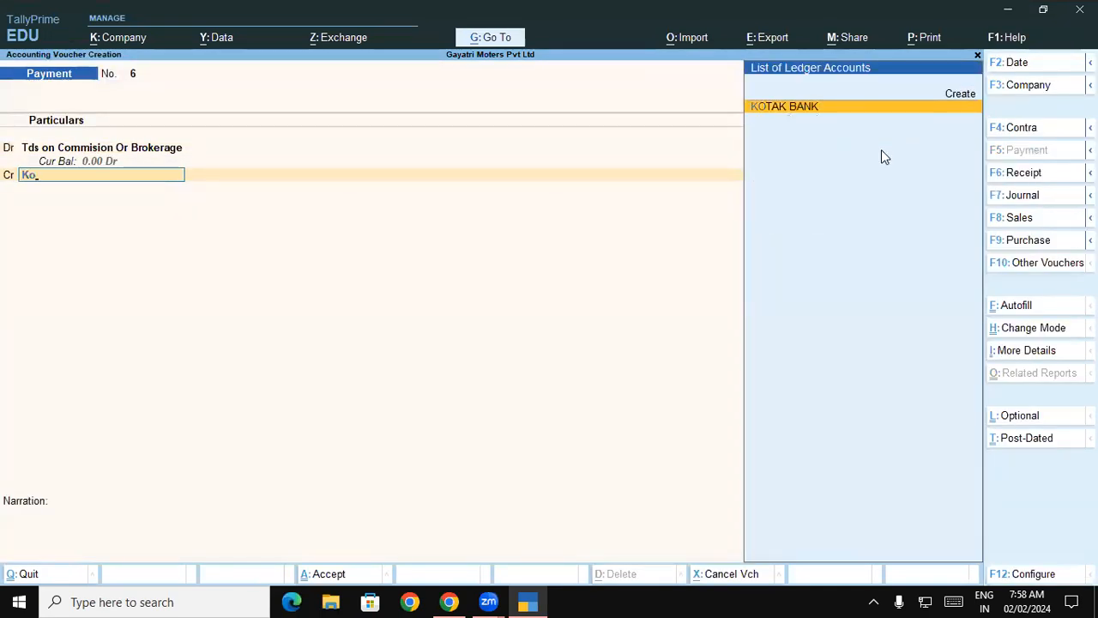
pyautogui.press('Return')
pyautogui.press('Return')
pyautogui.press('Return')
pyautogui.press('Return')
pyautogui.press('Return')
pyautogui.press('Return')
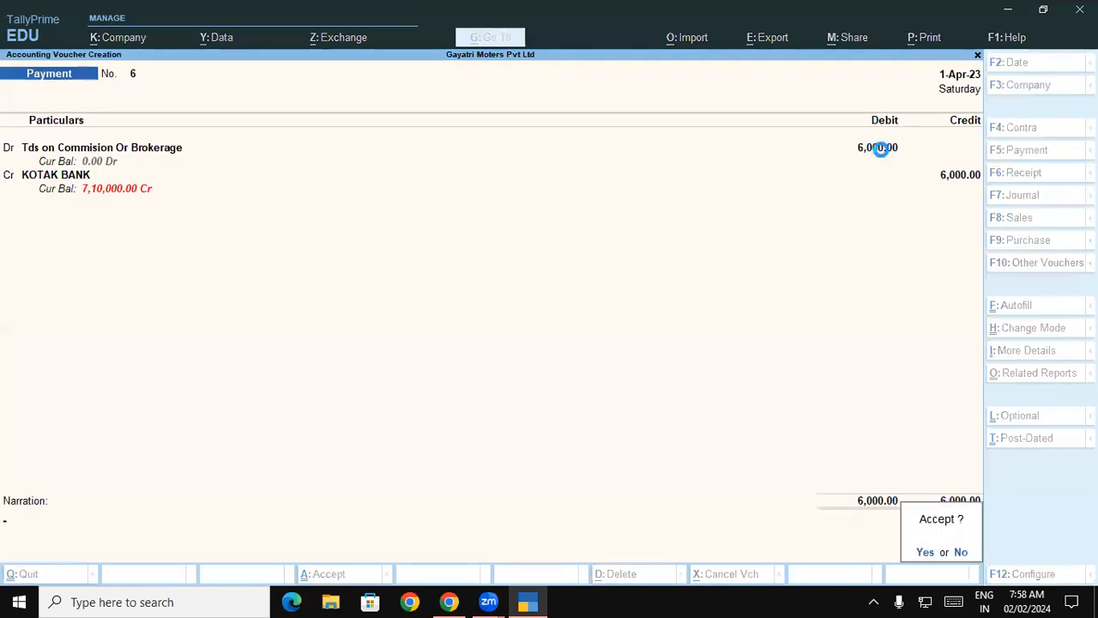
pyautogui.press('Return')
# Quit the stray bill-wise details for Business Consultancy in the new payment voucher
pyautogui.press('BackSpace')
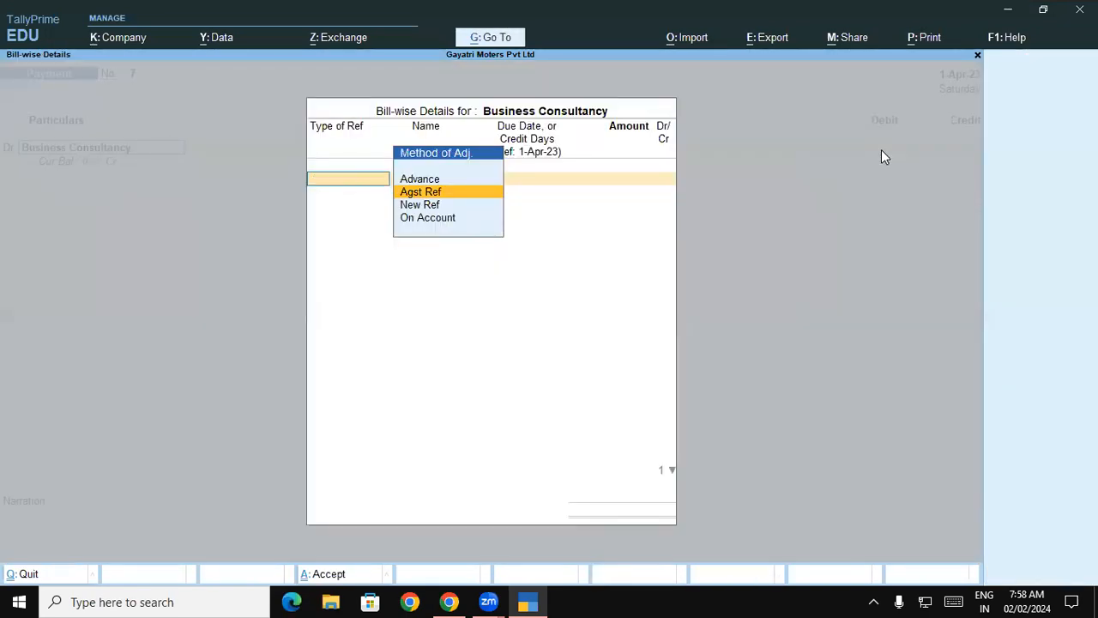
pyautogui.press('Escape')
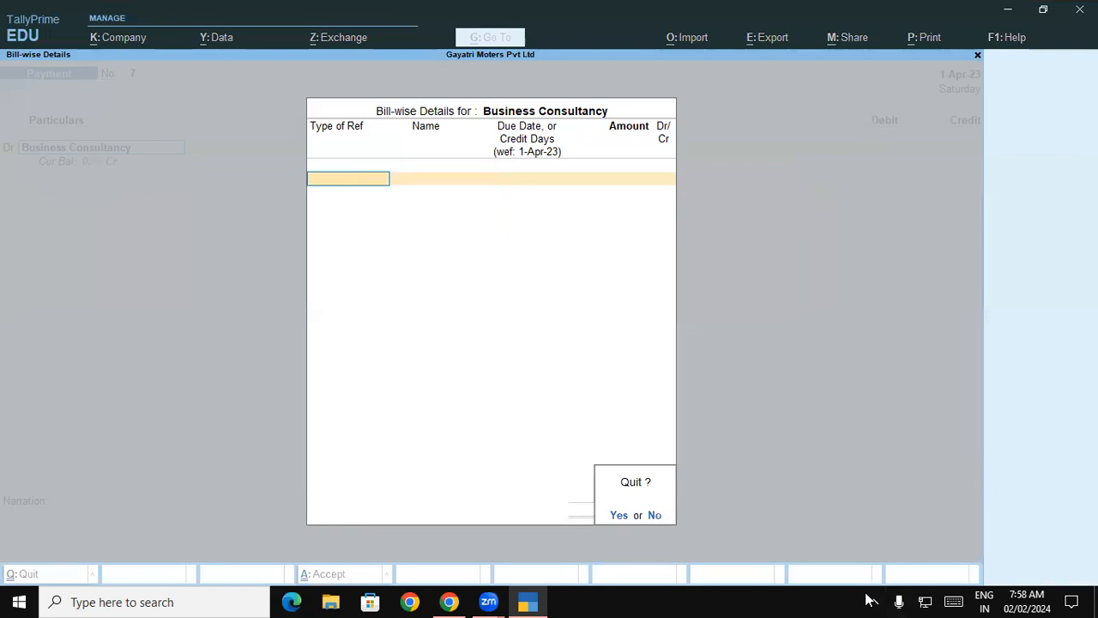